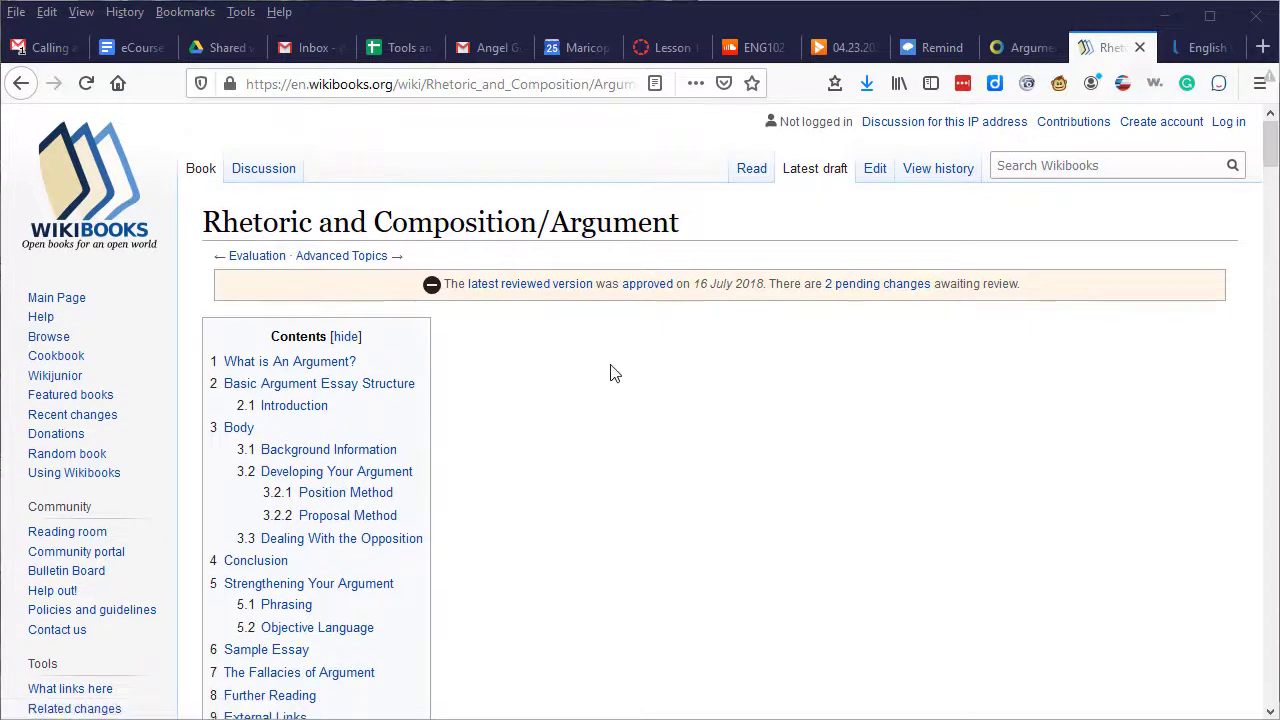
- Examine the Wikibooks Argument chapter through the Position Method, and the Argumentative Writing Overview page on OER Commons
{"action": "scroll", "coordinate": [560, 360], "scroll_direction": "down", "scroll_amount": 3}
{"action": "scroll", "coordinate": [562, 356], "scroll_direction": "down", "scroll_amount": 1}
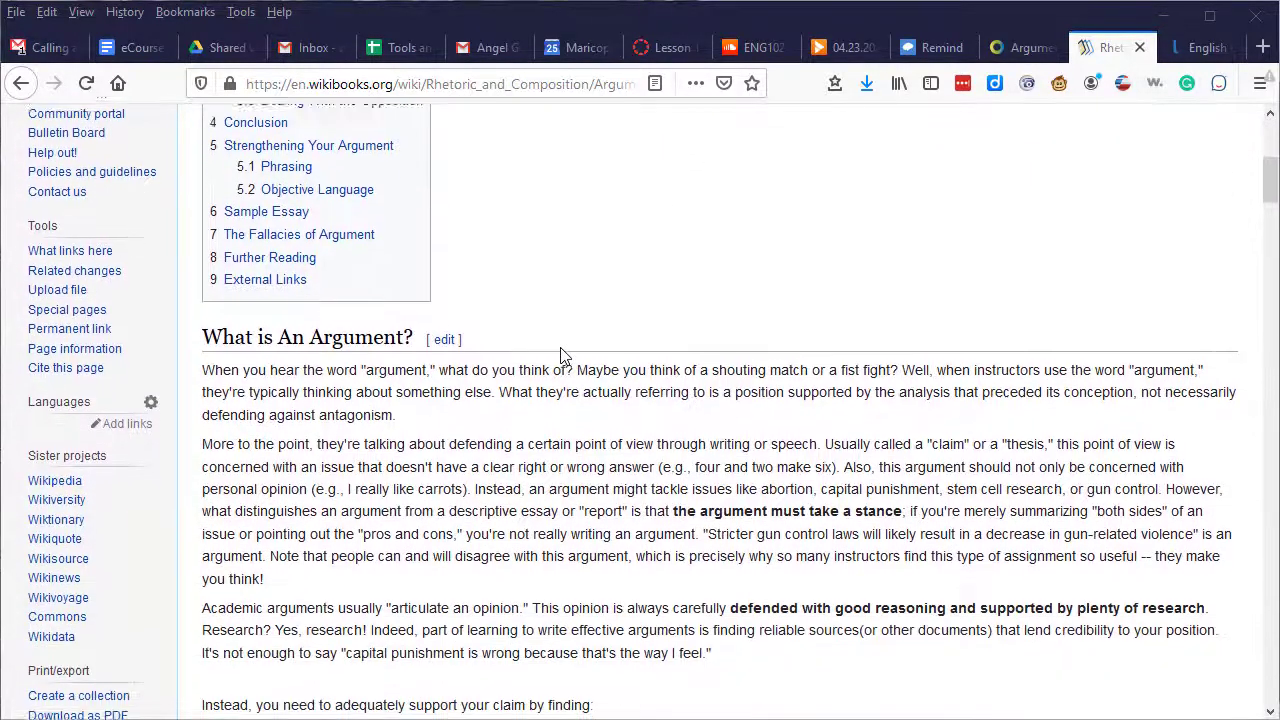
{"action": "scroll", "coordinate": [634, 357], "scroll_direction": "down", "scroll_amount": 1}
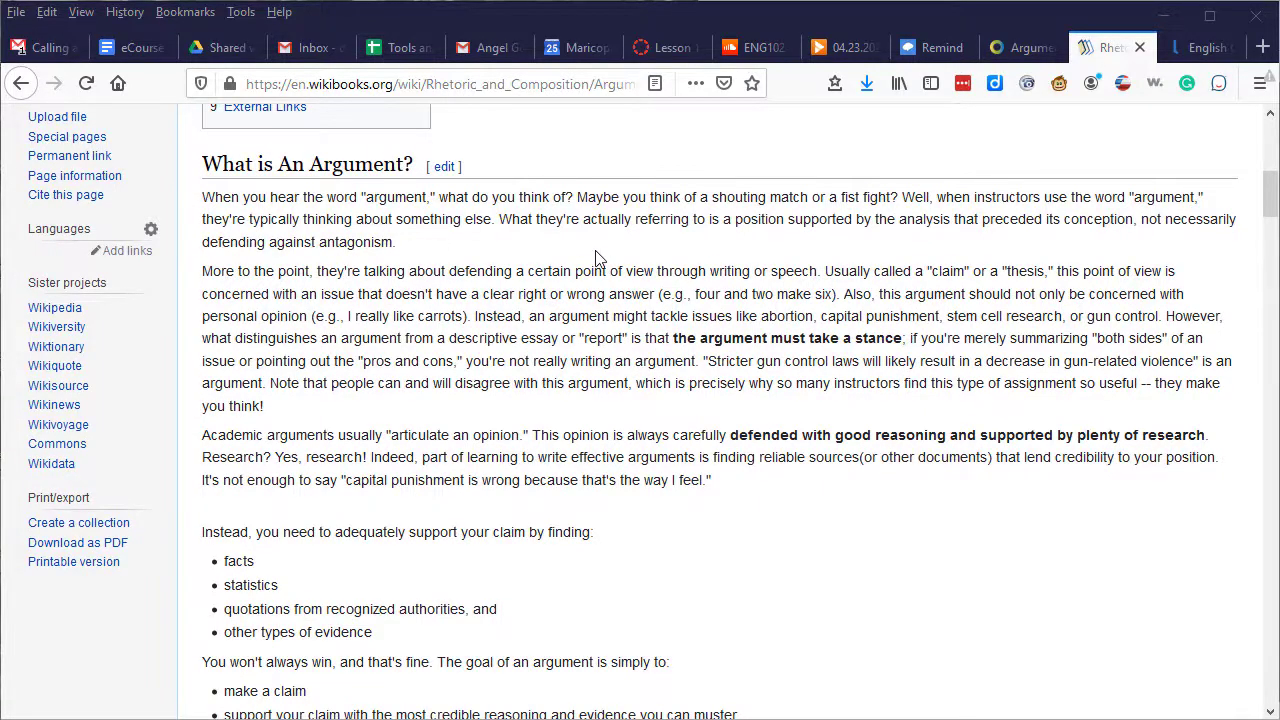
{"action": "scroll", "coordinate": [595, 258], "scroll_direction": "down", "scroll_amount": 5}
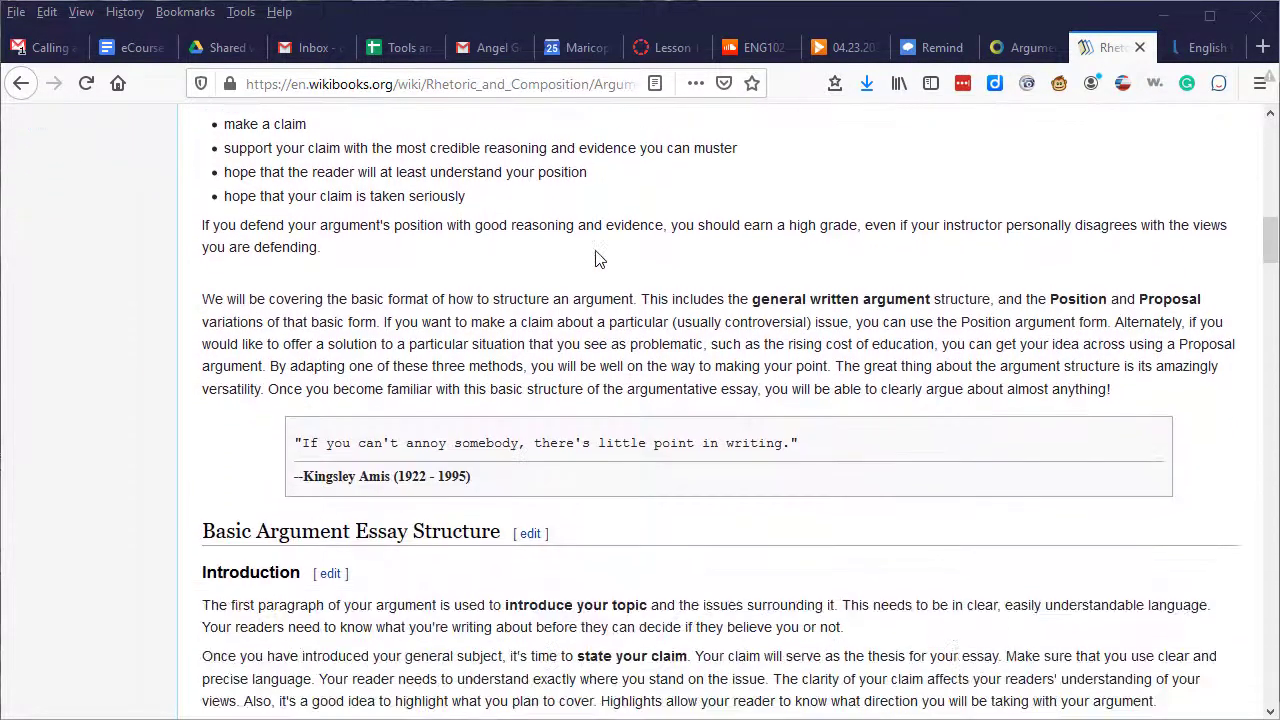
{"action": "scroll", "coordinate": [595, 258], "scroll_direction": "down", "scroll_amount": 6}
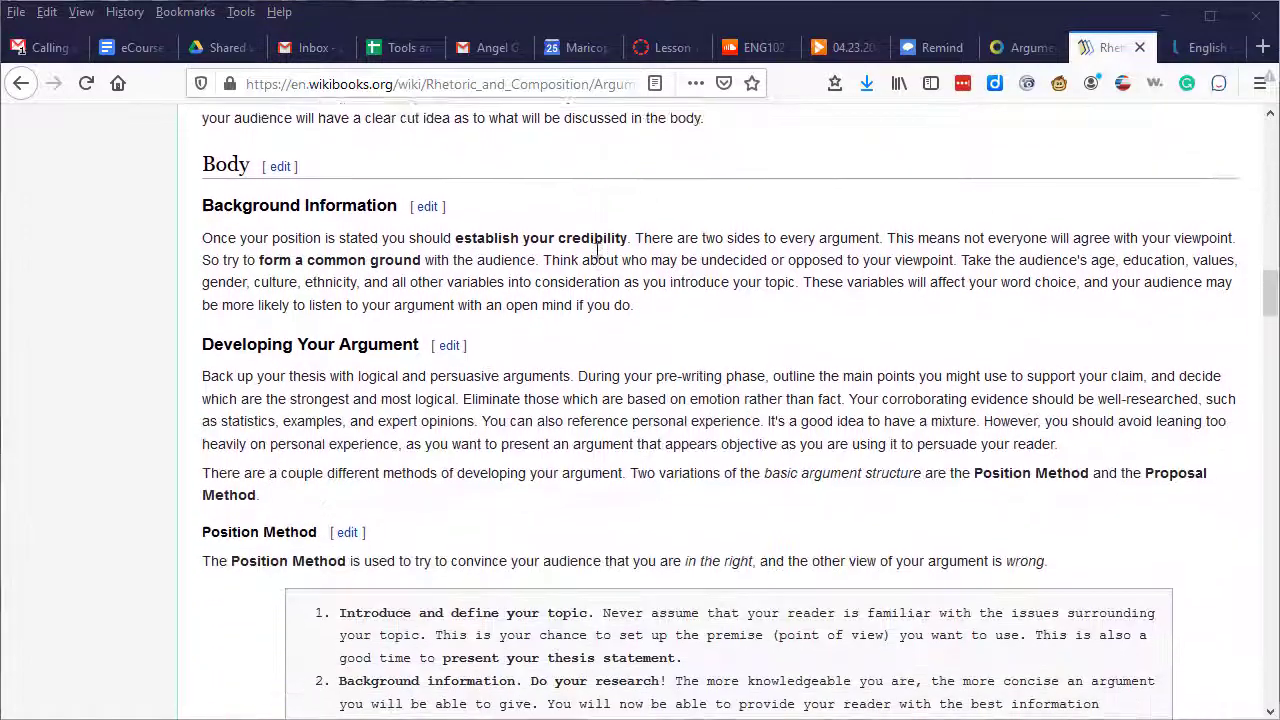
{"action": "scroll", "coordinate": [597, 249], "scroll_direction": "down", "scroll_amount": 2}
{"action": "scroll", "coordinate": [787, 268], "scroll_direction": "down", "scroll_amount": 1}
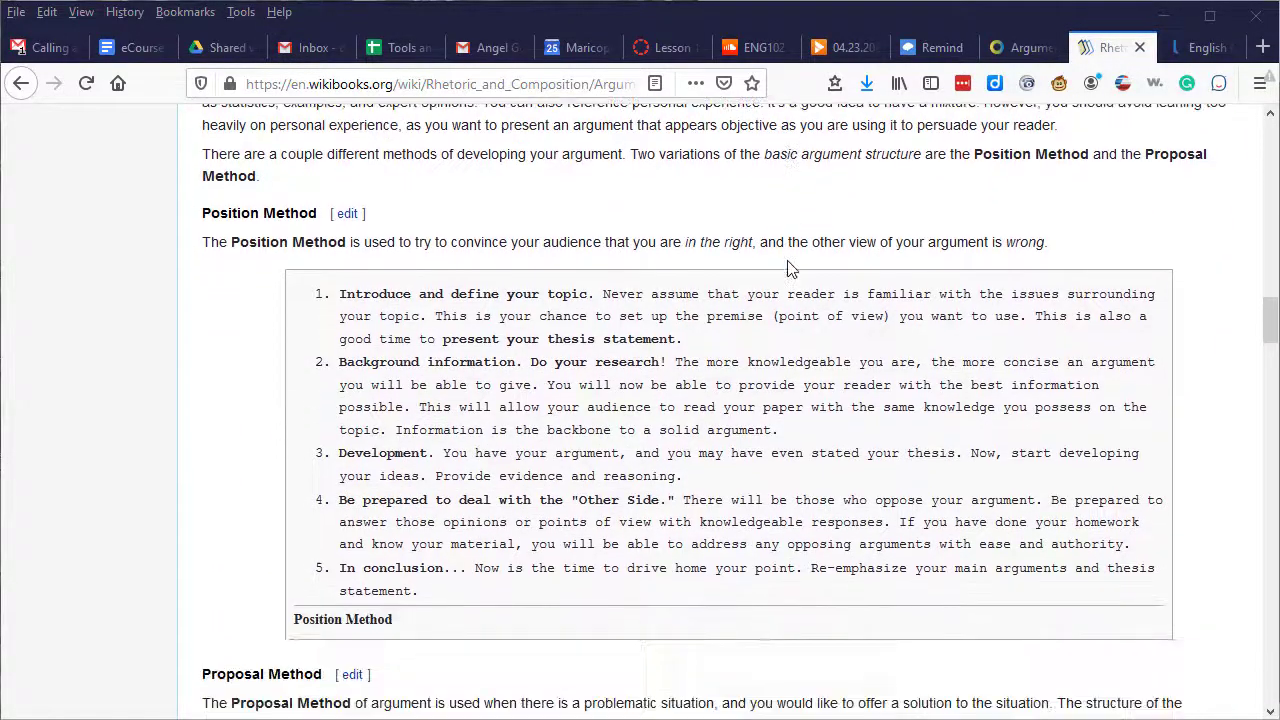
{"action": "scroll", "coordinate": [787, 262], "scroll_direction": "down", "scroll_amount": 2}
{"action": "scroll", "coordinate": [787, 260], "scroll_direction": "up", "scroll_amount": 8}
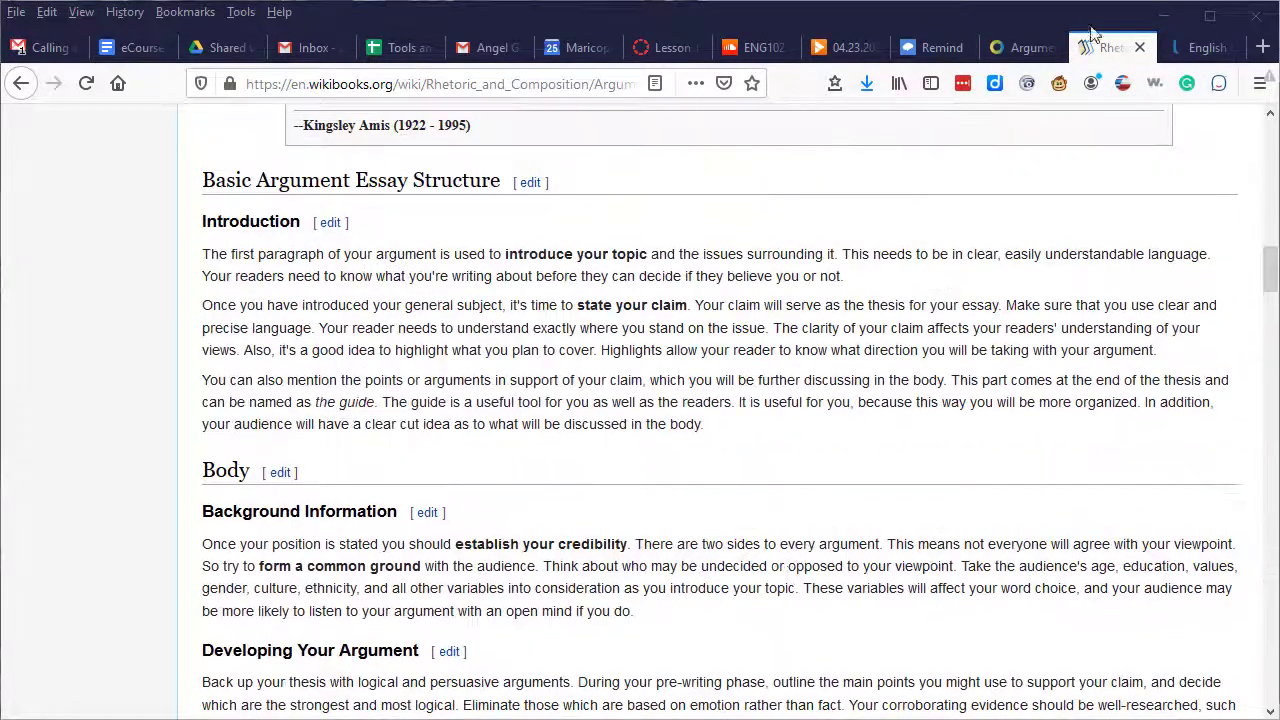
{"action": "left_click", "coordinate": [1018, 47]}
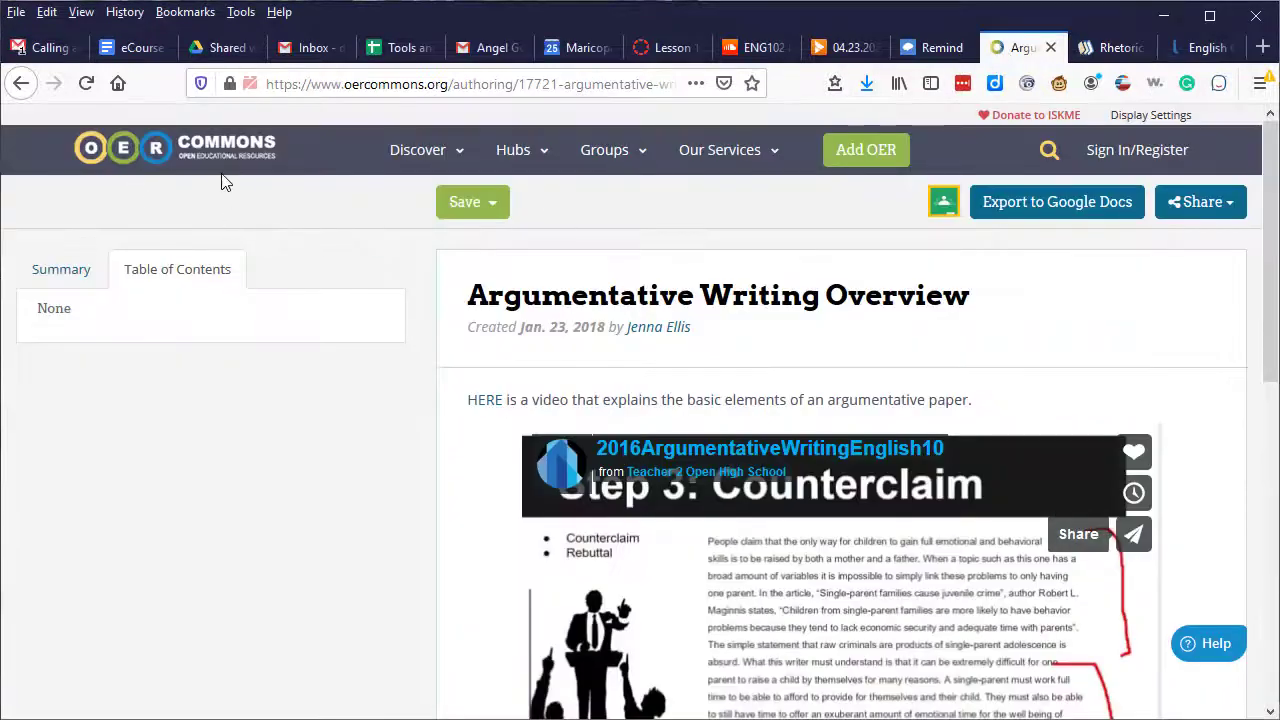
{"action": "scroll", "coordinate": [994, 454], "scroll_direction": "down", "scroll_amount": 1}
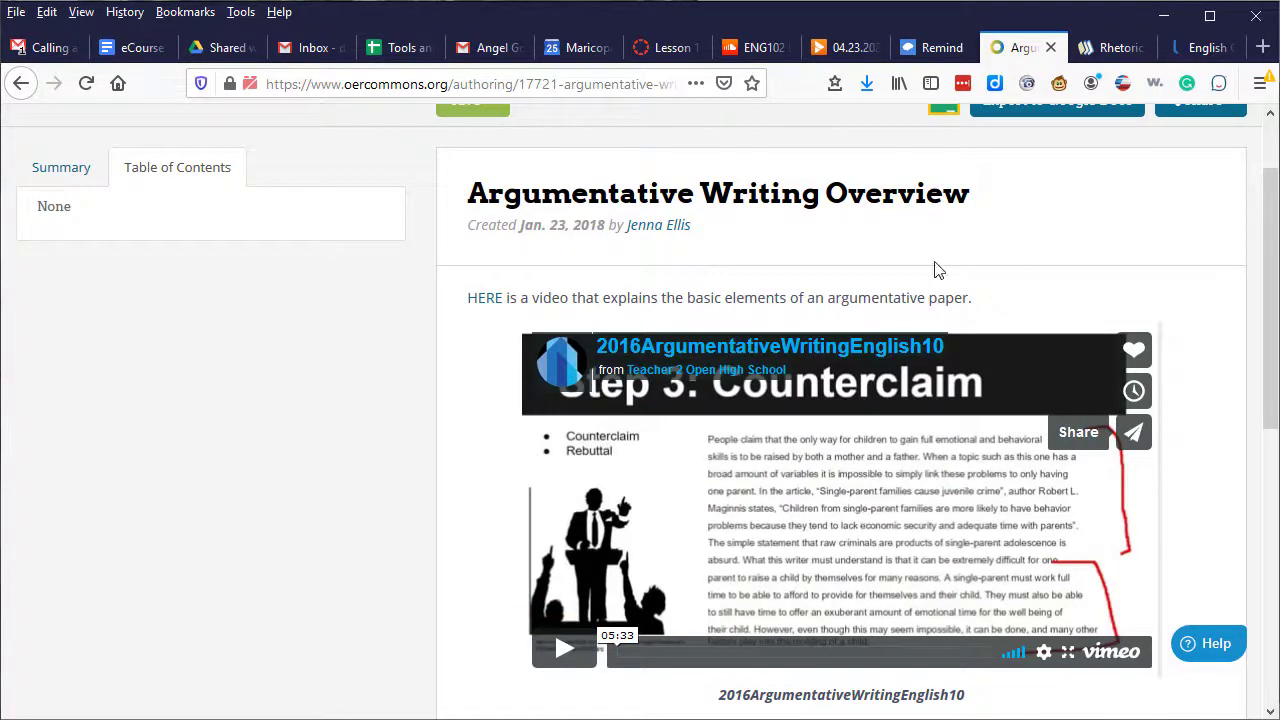
- Copy the Wikibooks text from "What is An Argument?" through the Conclusion section and paste it into the empty SoftChalk Create lesson
{"action": "left_click", "coordinate": [1121, 49]}
{"action": "scroll", "coordinate": [683, 385], "scroll_direction": "up", "scroll_amount": 15}
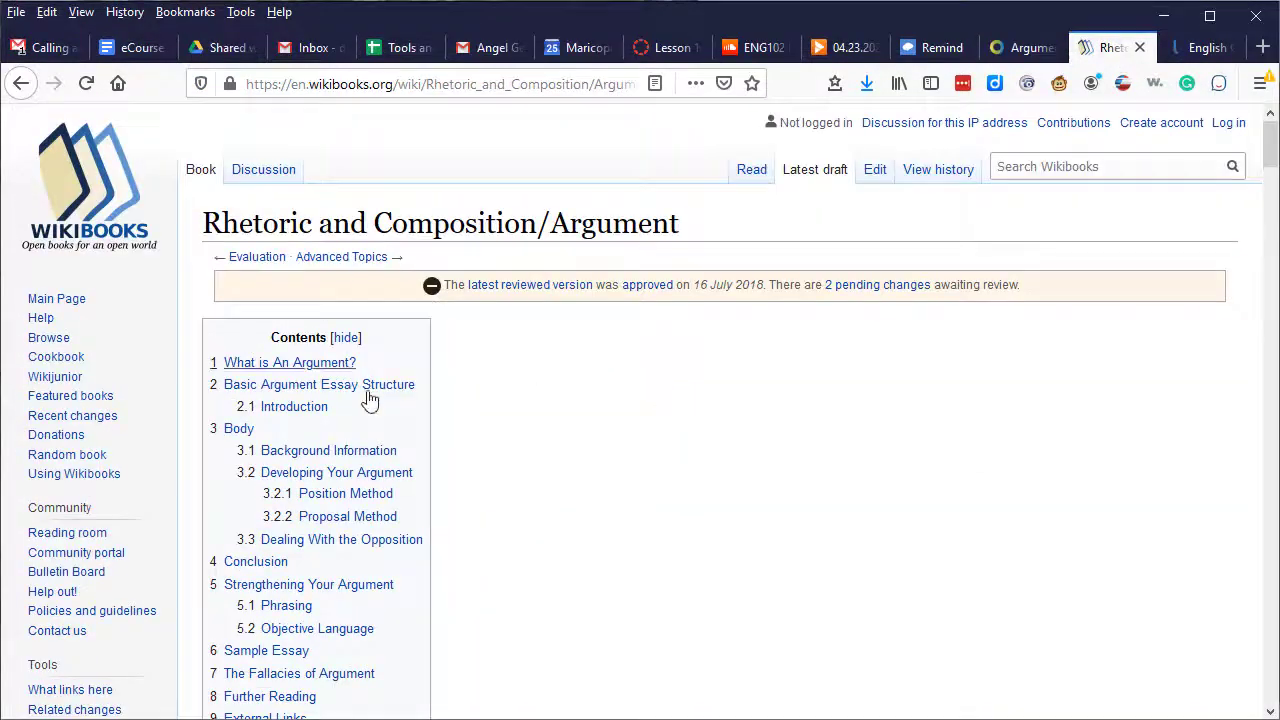
{"action": "scroll", "coordinate": [571, 429], "scroll_direction": "down", "scroll_amount": 5}
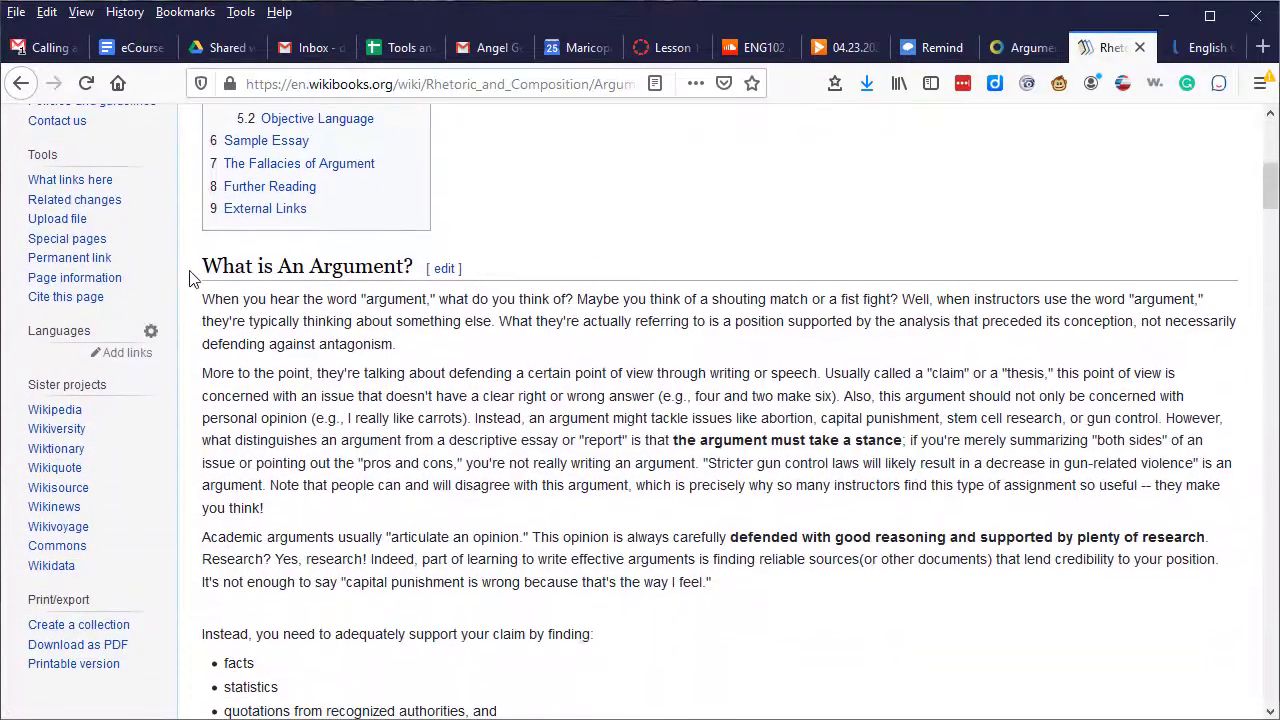
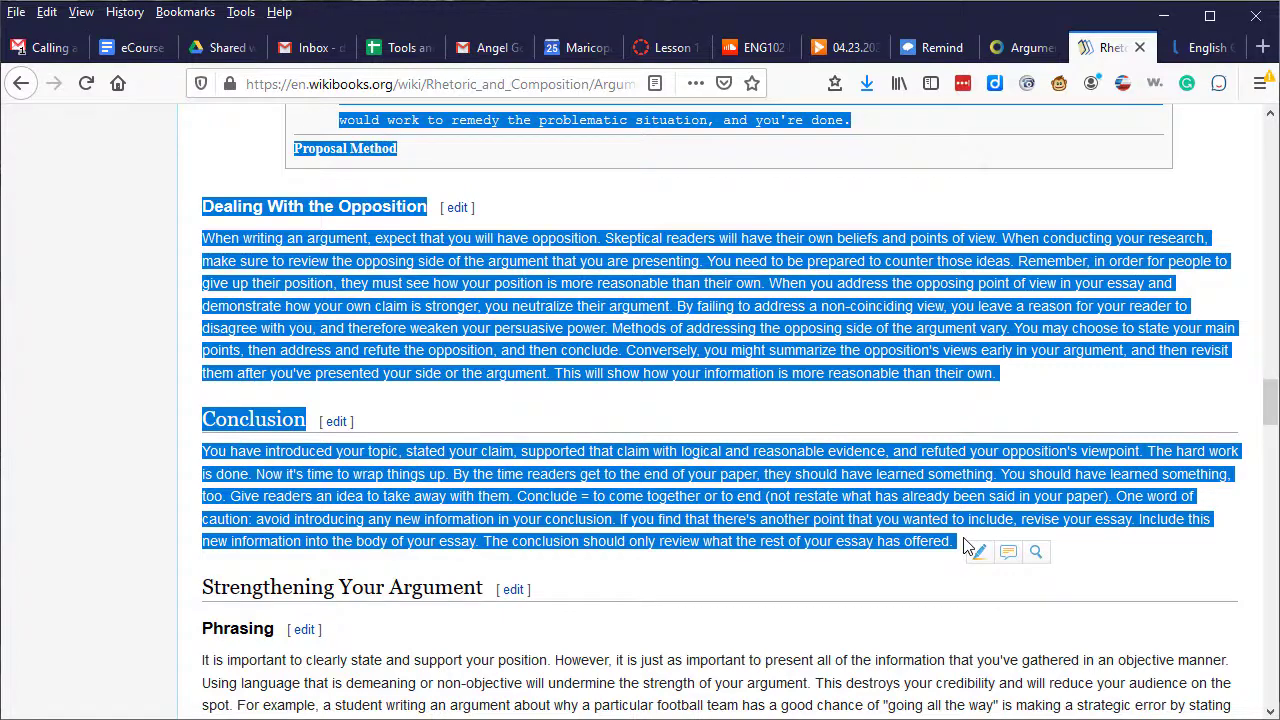
{"action": "left_click", "coordinate": [1163, 16]}
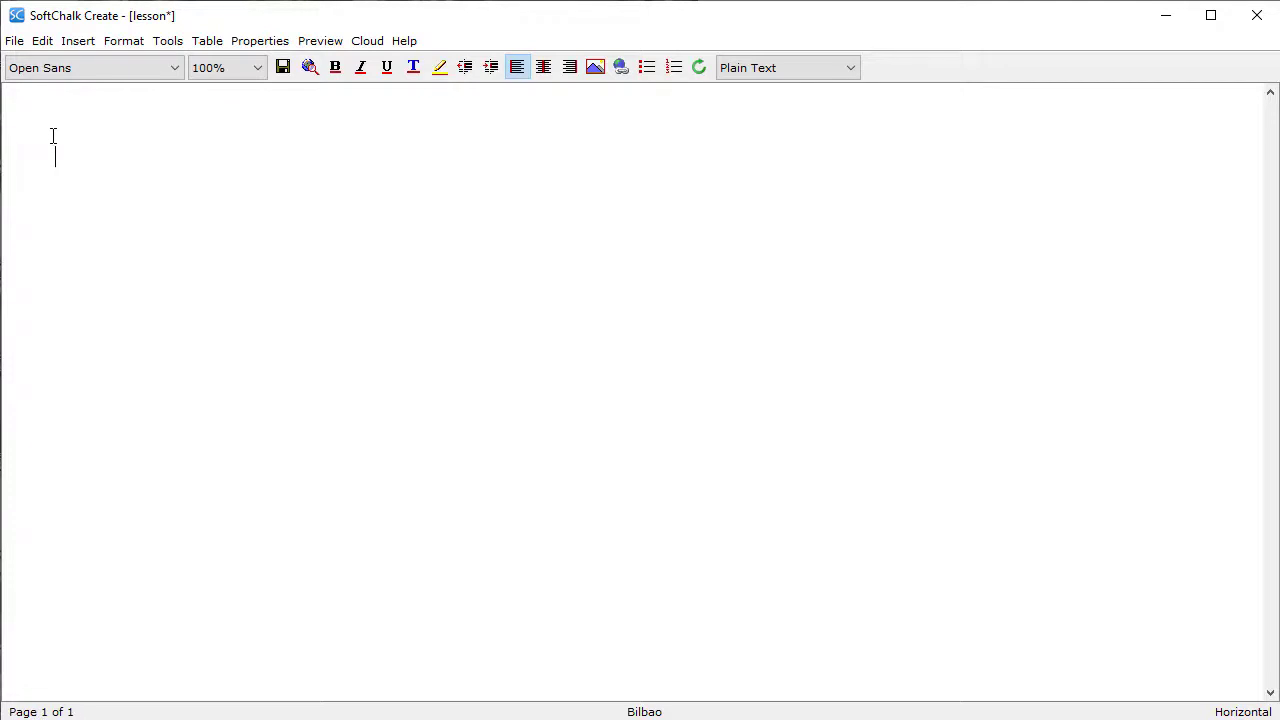
{"action": "key", "text": "ctrl+v"}
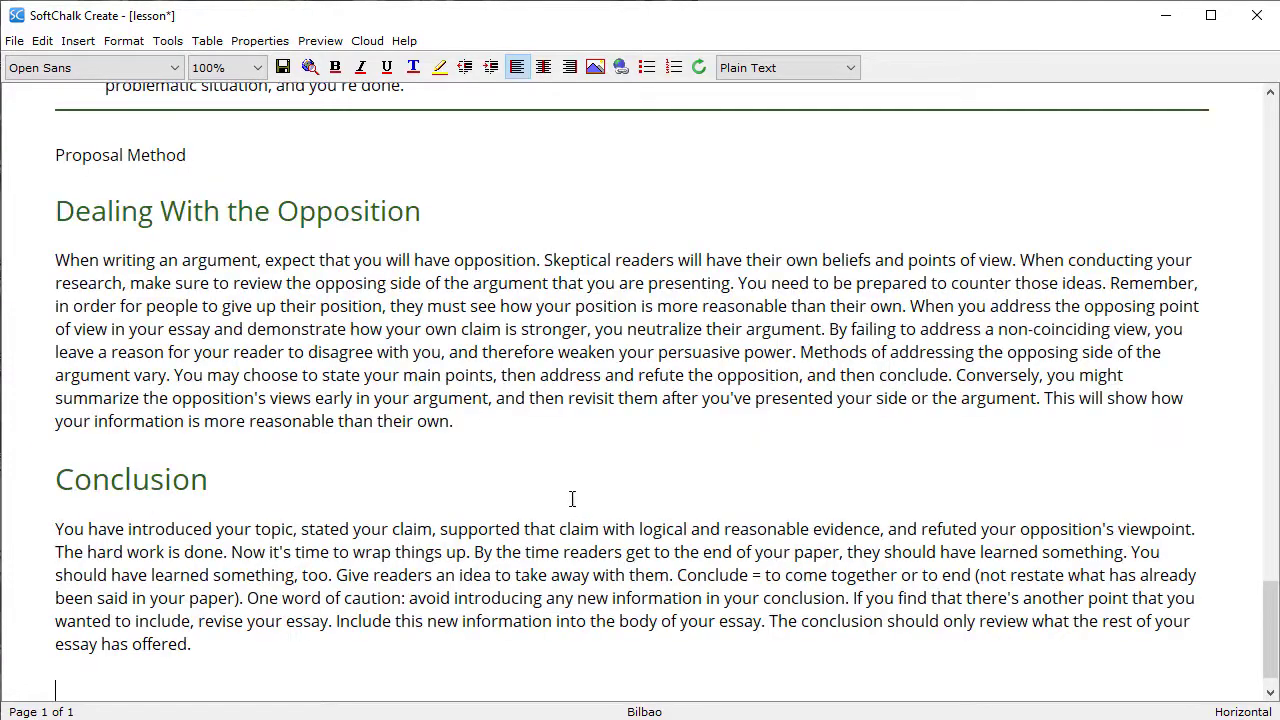
- Review the pasted lesson text from the "What is An Argument?" heading to the Conclusion section
{"action": "scroll", "coordinate": [566, 484], "scroll_direction": "up", "scroll_amount": 10}
{"action": "scroll", "coordinate": [566, 484], "scroll_direction": "up", "scroll_amount": 20}
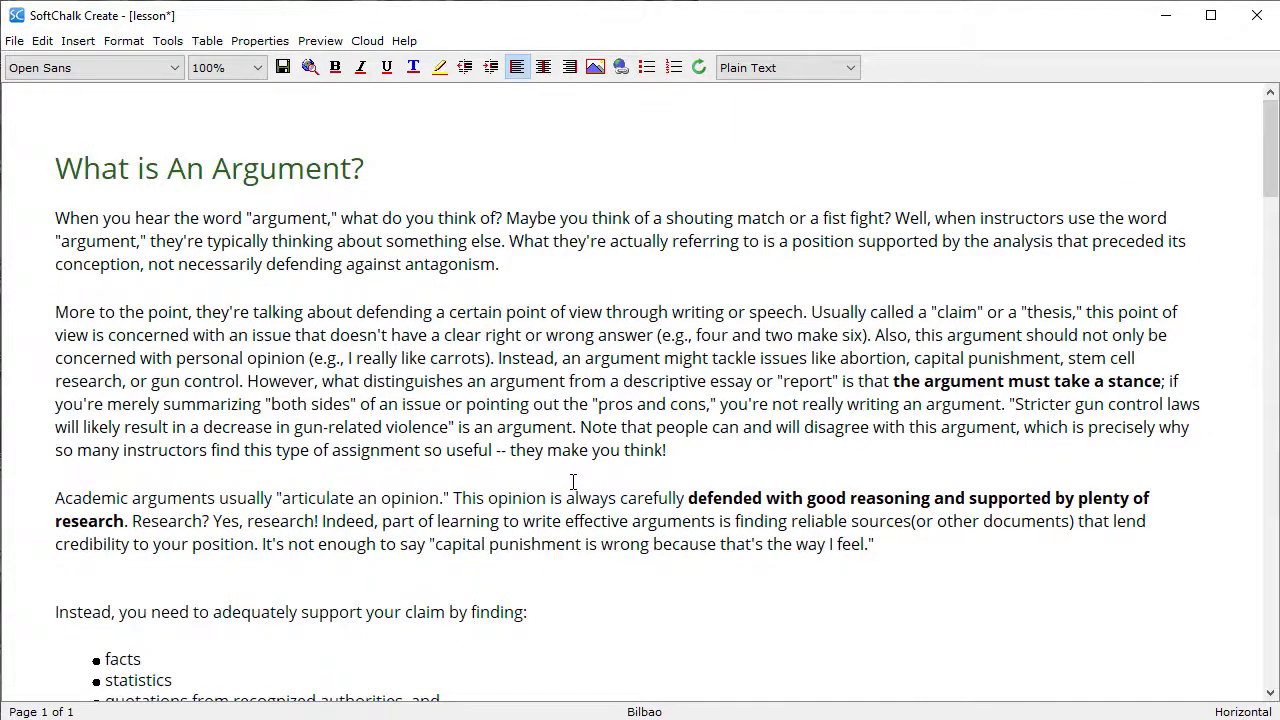
{"action": "scroll", "coordinate": [560, 306], "scroll_direction": "down", "scroll_amount": 3}
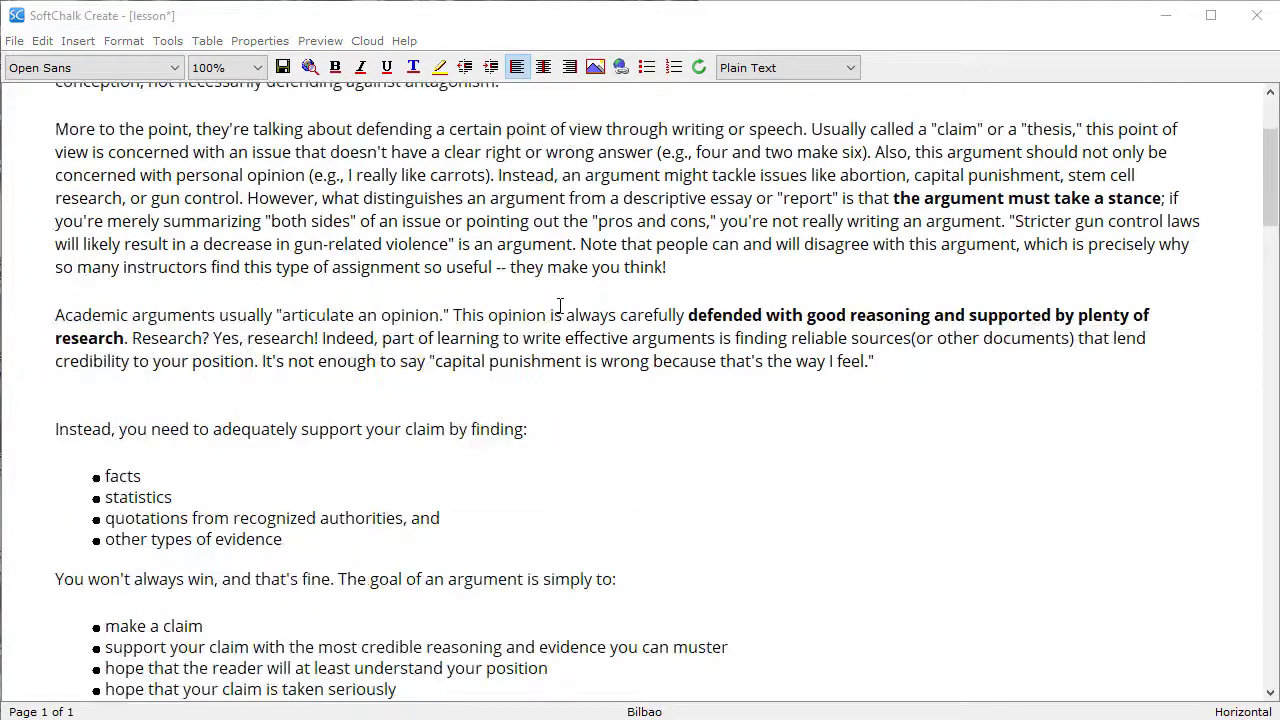
{"action": "scroll", "coordinate": [560, 305], "scroll_direction": "down", "scroll_amount": 20}
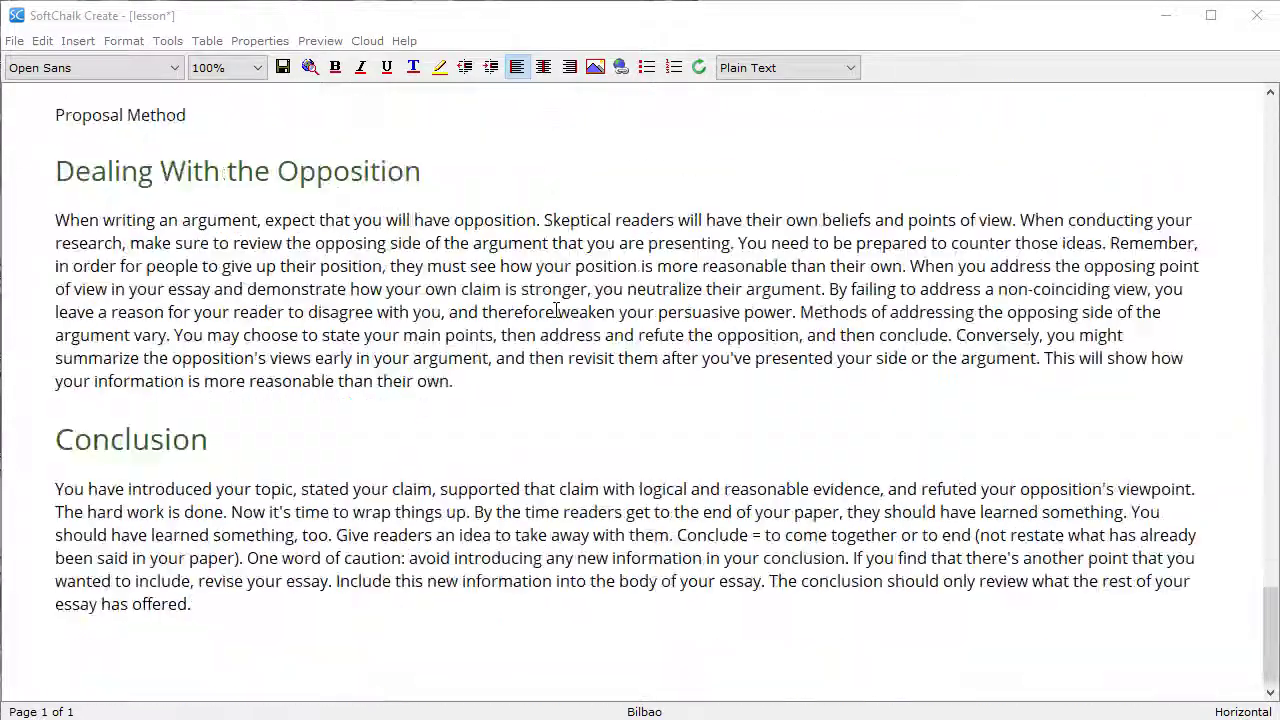
{"action": "scroll", "coordinate": [557, 310], "scroll_direction": "up", "scroll_amount": 20}
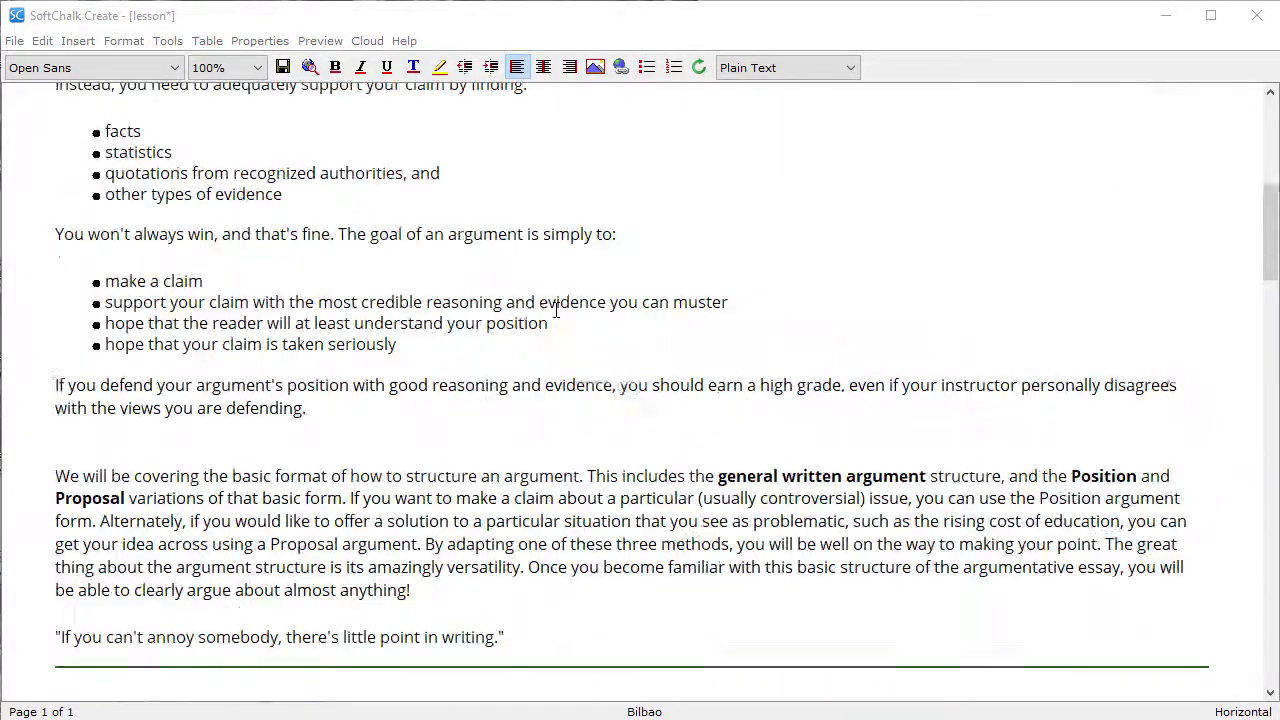
{"action": "scroll", "coordinate": [557, 310], "scroll_direction": "up", "scroll_amount": 8}
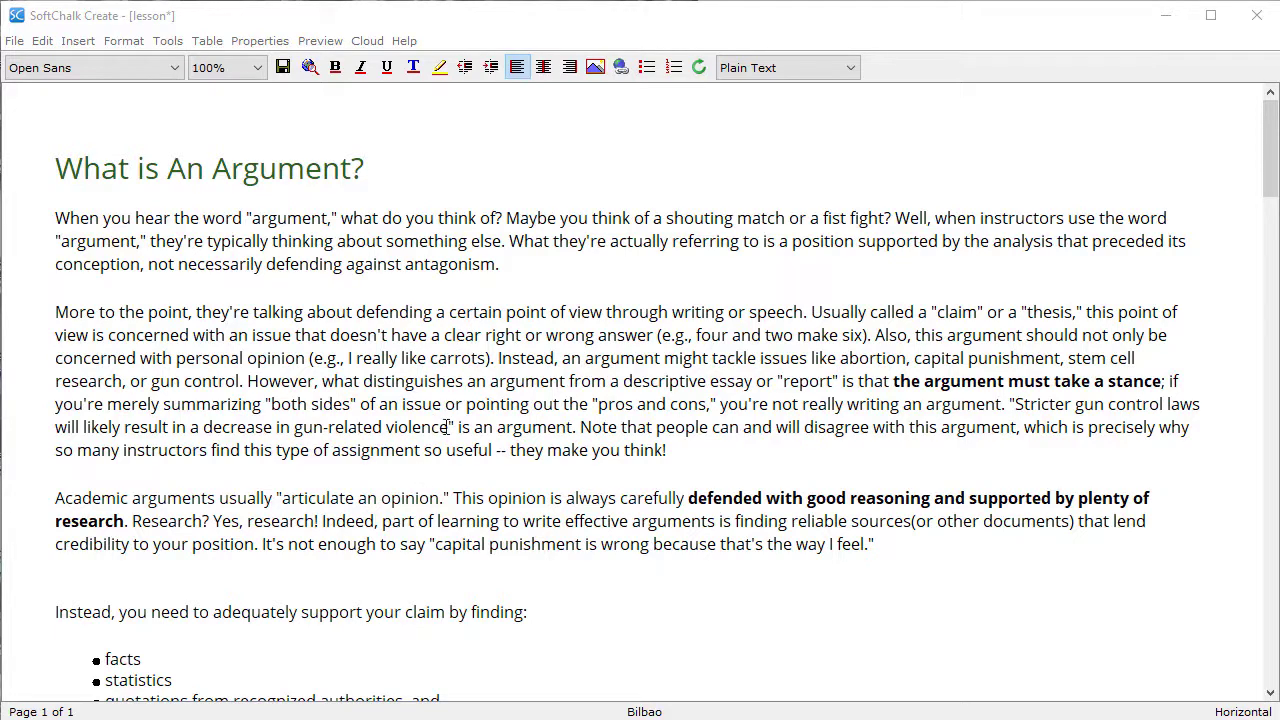
{"action": "scroll", "coordinate": [462, 430], "scroll_direction": "down", "scroll_amount": 3}
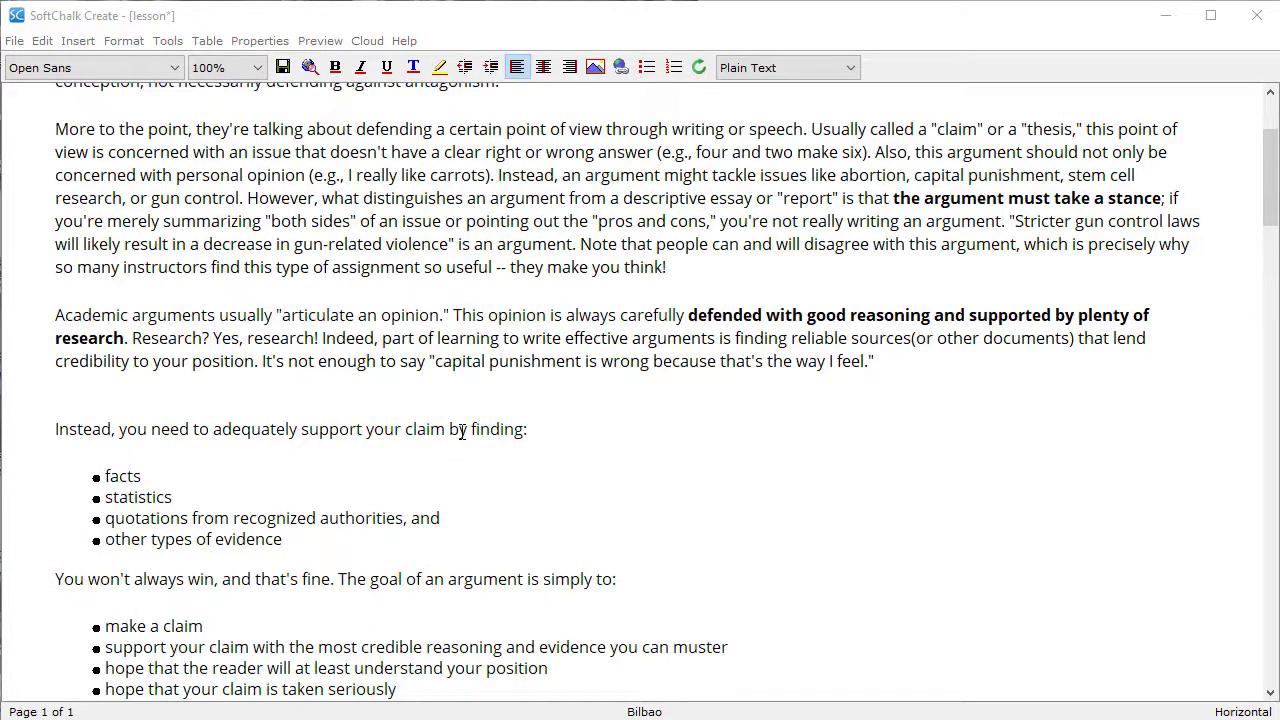
{"action": "scroll", "coordinate": [462, 431], "scroll_direction": "up", "scroll_amount": 3}
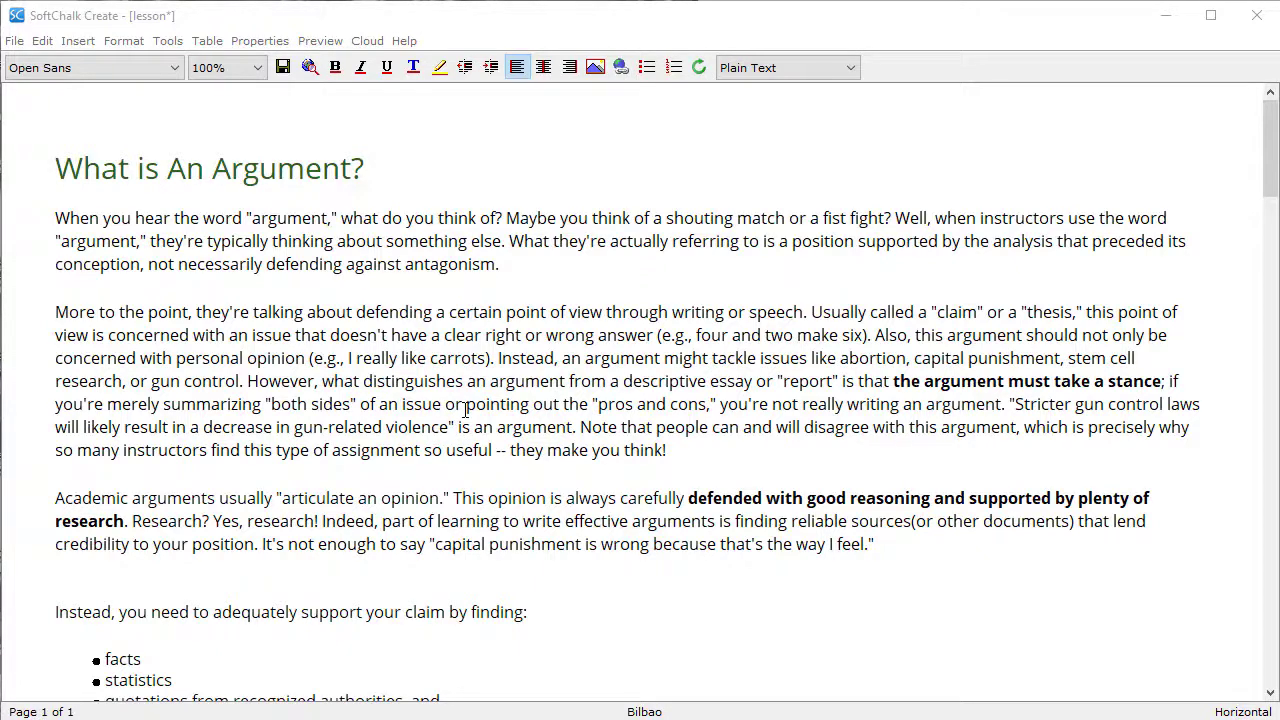
- Insert a page break after the closing quotation's attribution, just before the "Basic Argument Essay Structure" heading
{"action": "scroll", "coordinate": [515, 422], "scroll_direction": "down", "scroll_amount": 9}
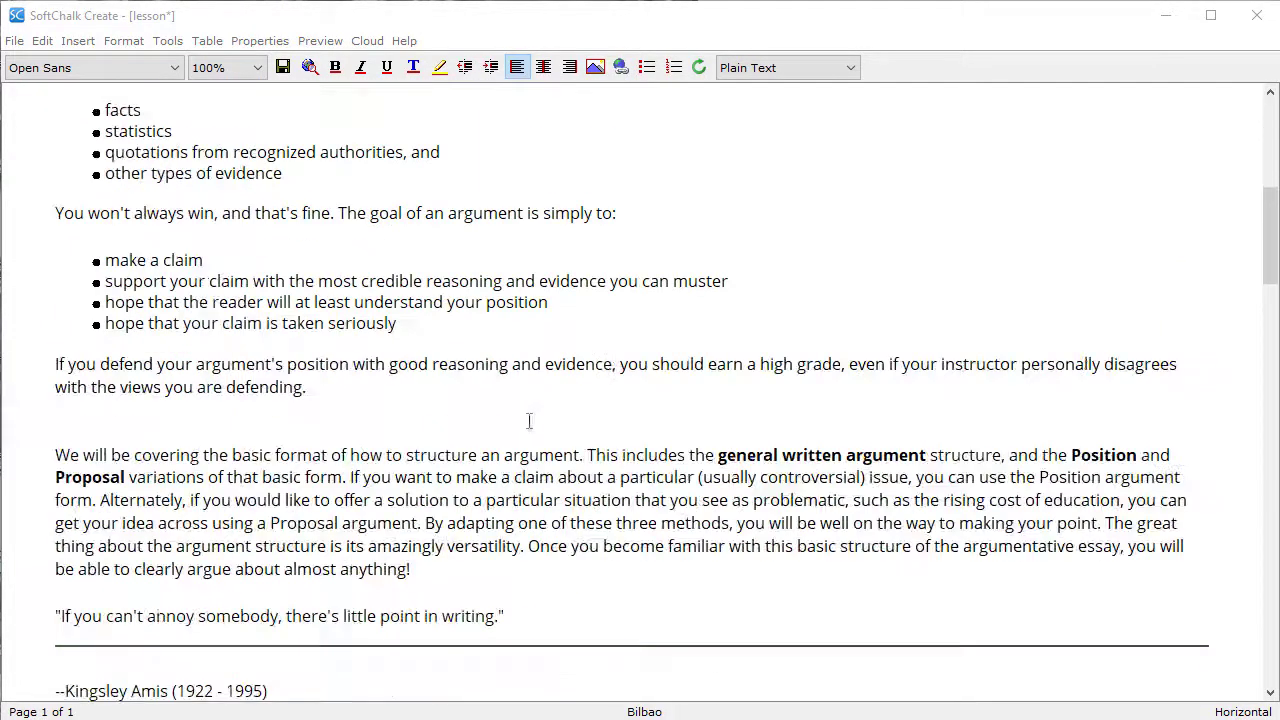
{"action": "scroll", "coordinate": [529, 421], "scroll_direction": "down", "scroll_amount": 3}
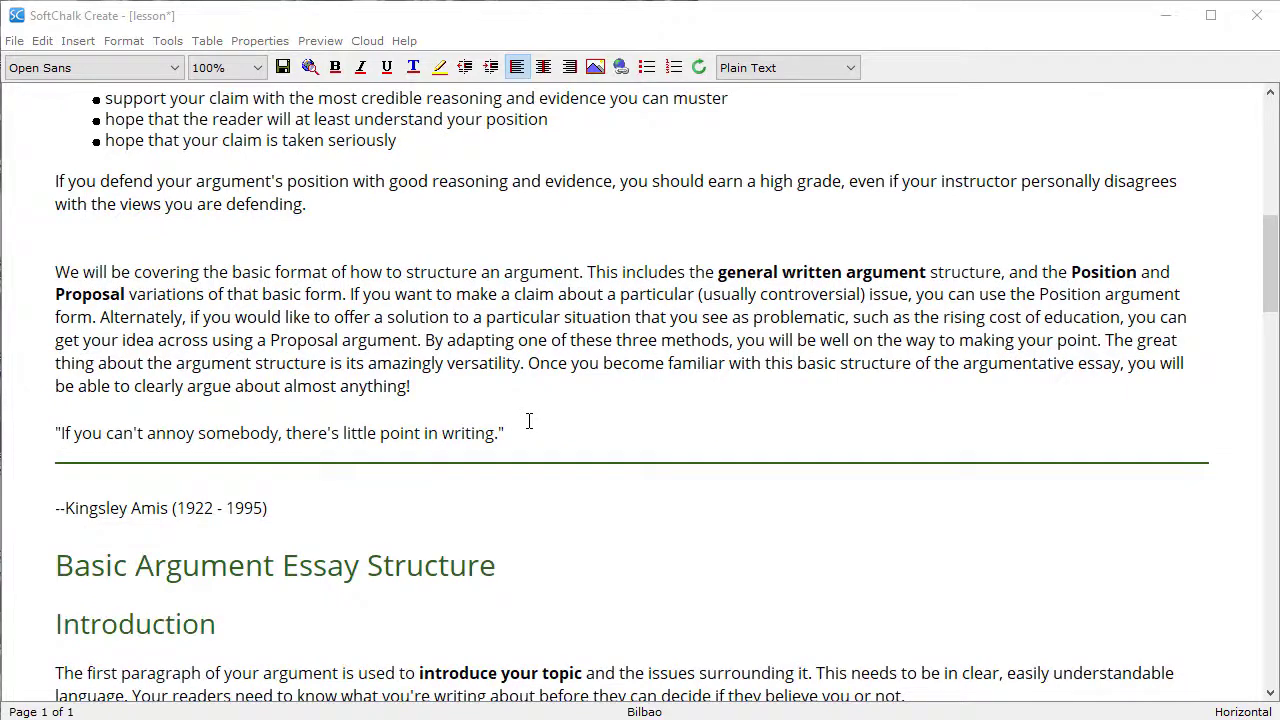
{"action": "left_click", "coordinate": [290, 506]}
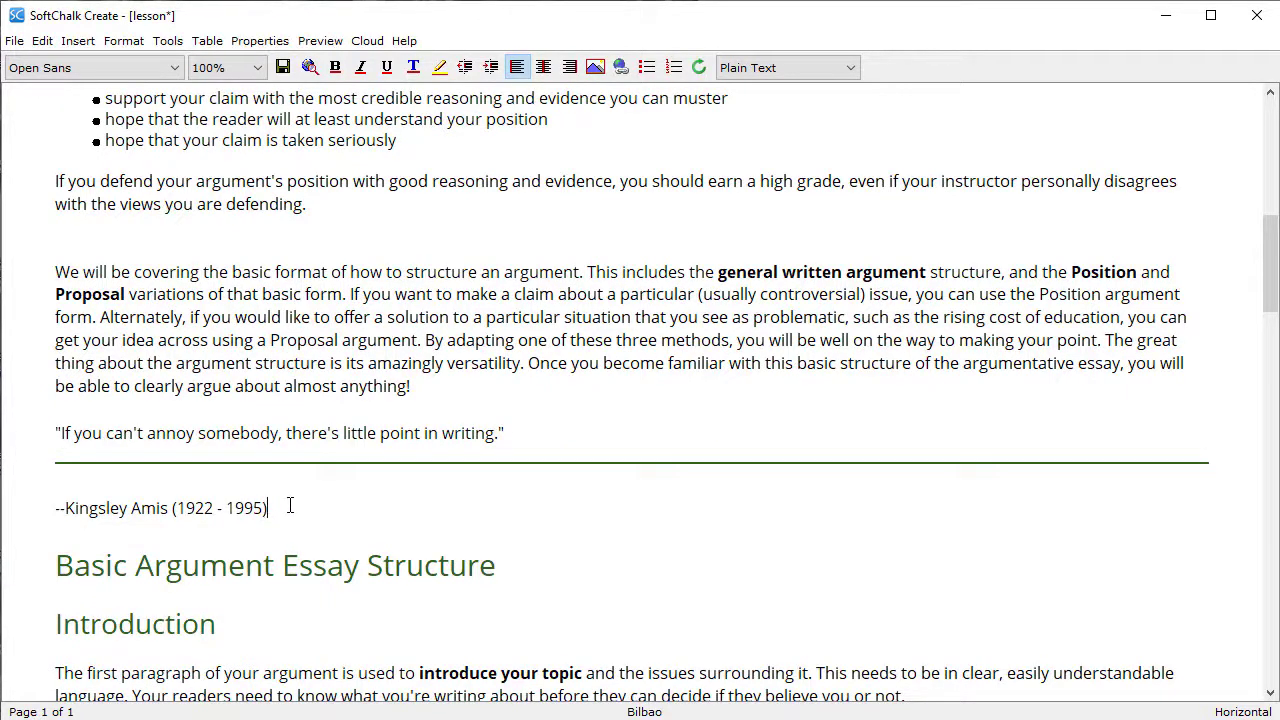
{"action": "key", "text": "ctrl+Return"}
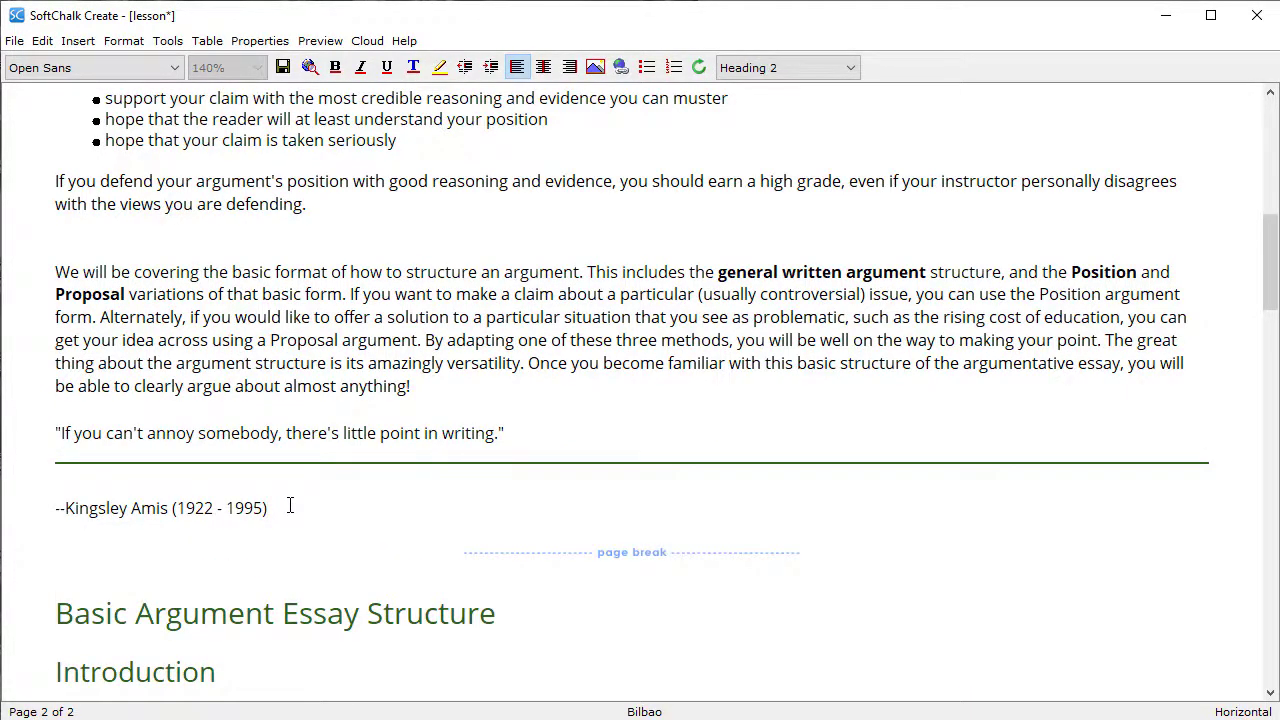
- Insert a page break after the last Introduction paragraph, just before the "Body" heading
{"action": "scroll", "coordinate": [710, 491], "scroll_direction": "down", "scroll_amount": 3}
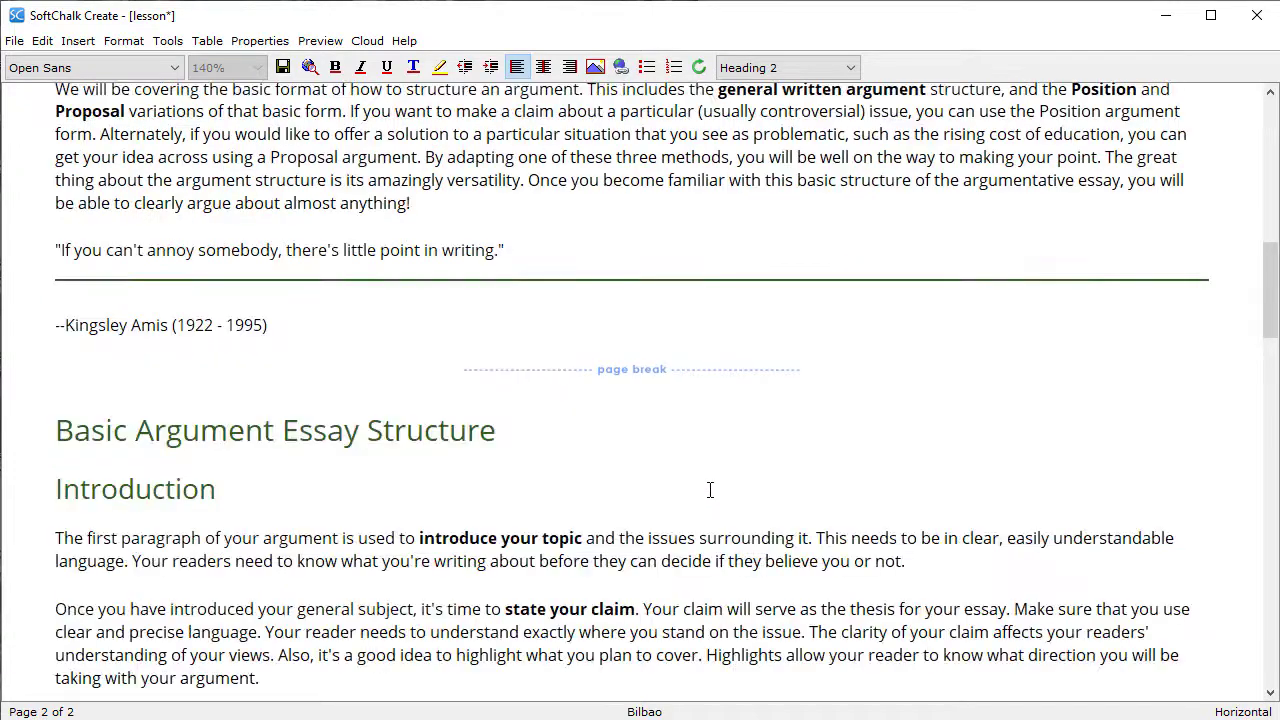
{"action": "scroll", "coordinate": [200, 455], "scroll_direction": "down", "scroll_amount": 6}
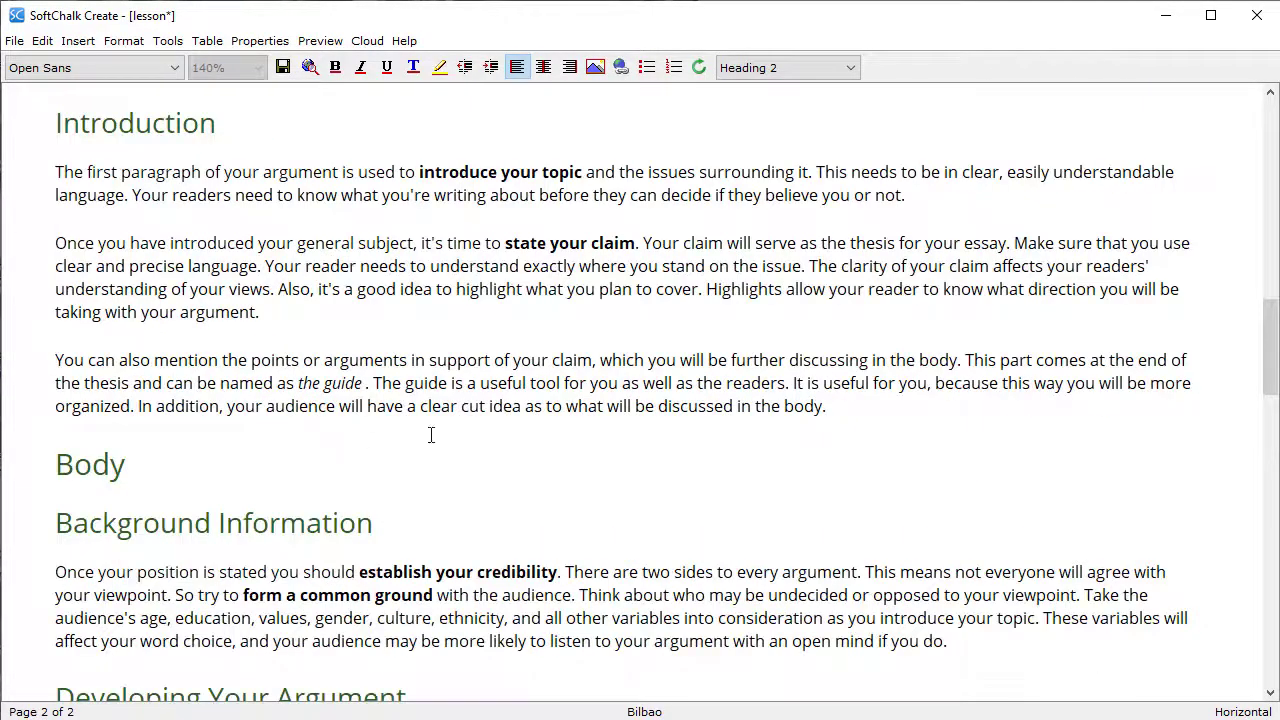
{"action": "left_click", "coordinate": [861, 414]}
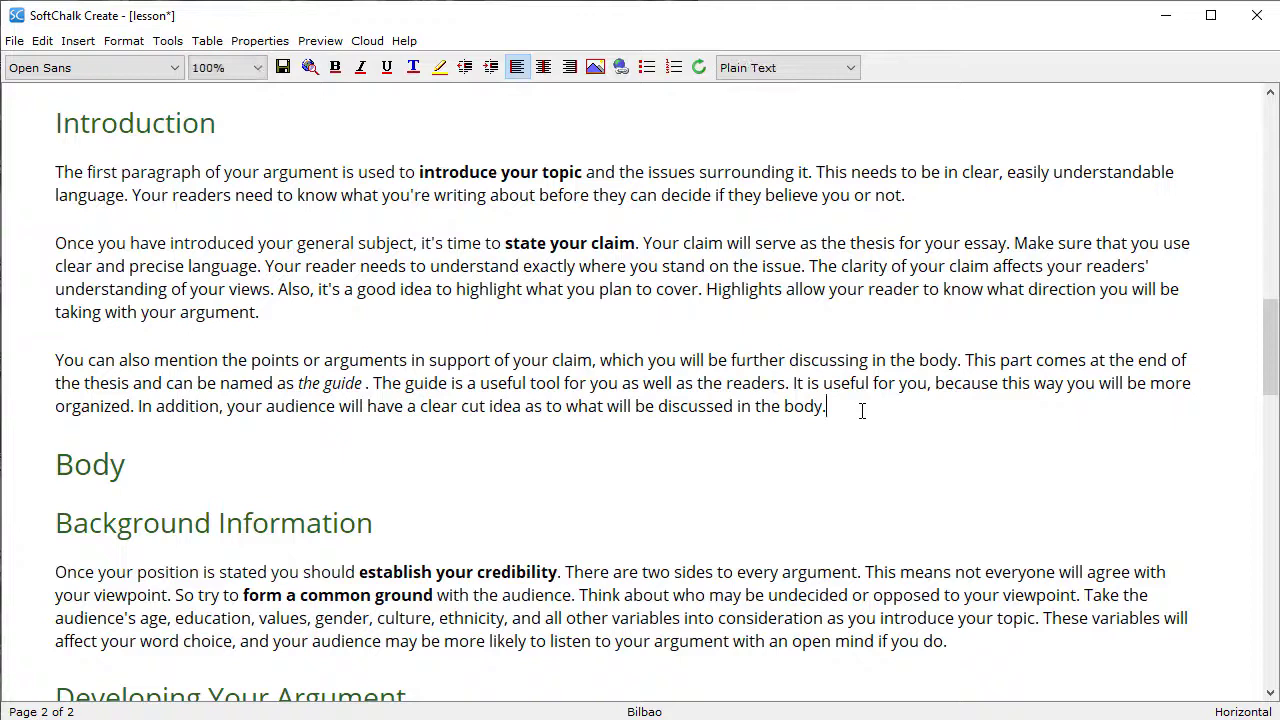
{"action": "key", "text": "ctrl+Return"}
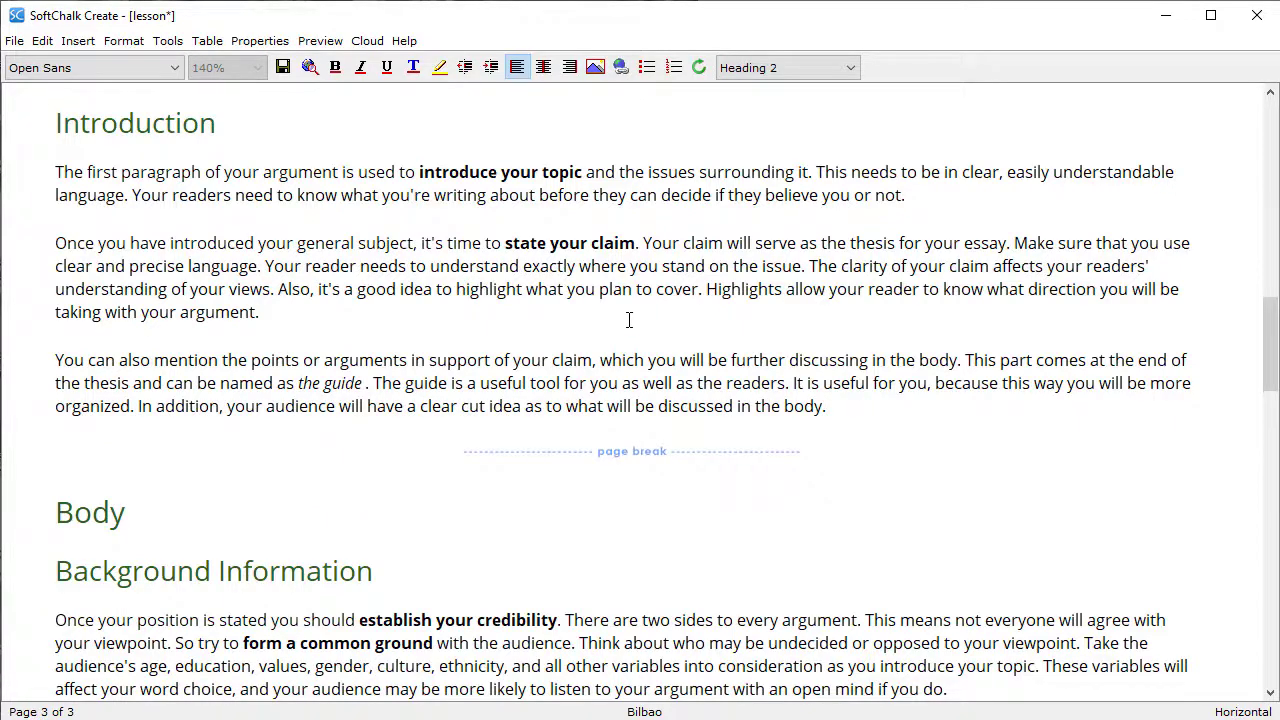
- Preview the paginated lesson in the browser, saving the current lesson changes
{"action": "scroll", "coordinate": [473, 490], "scroll_direction": "down", "scroll_amount": 12}
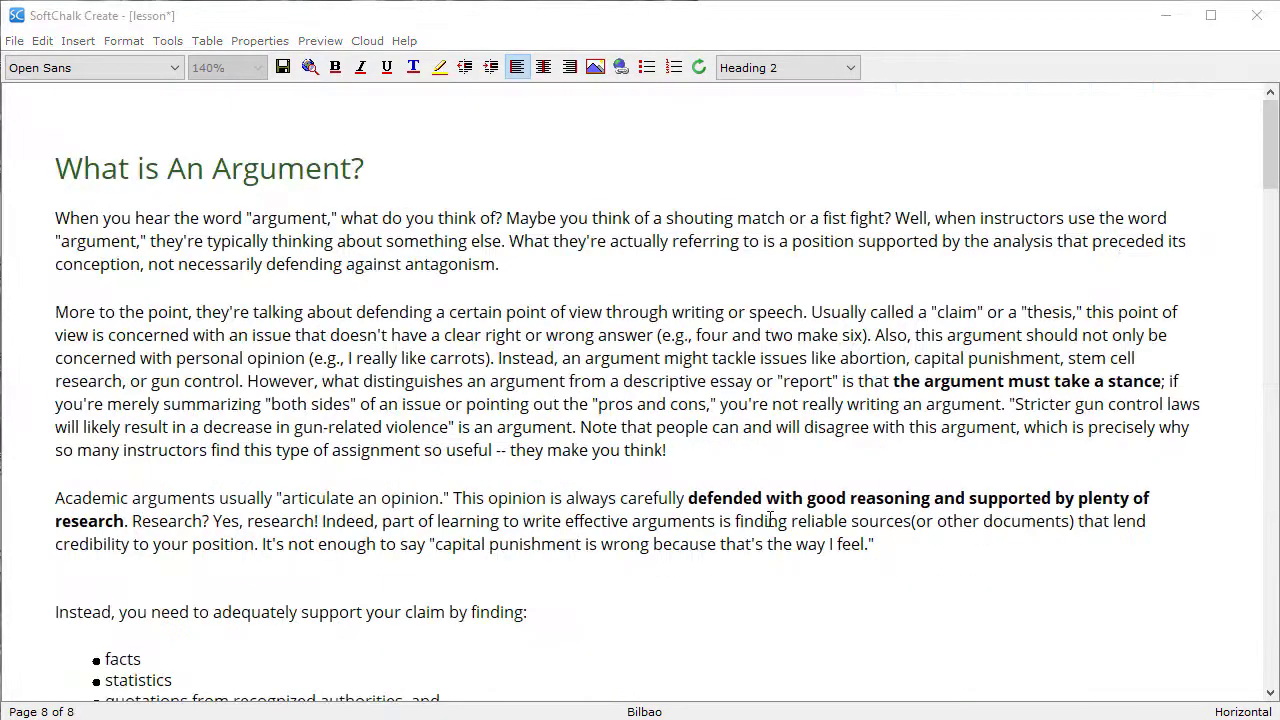
{"action": "scroll", "coordinate": [520, 270], "scroll_direction": "down", "scroll_amount": 15}
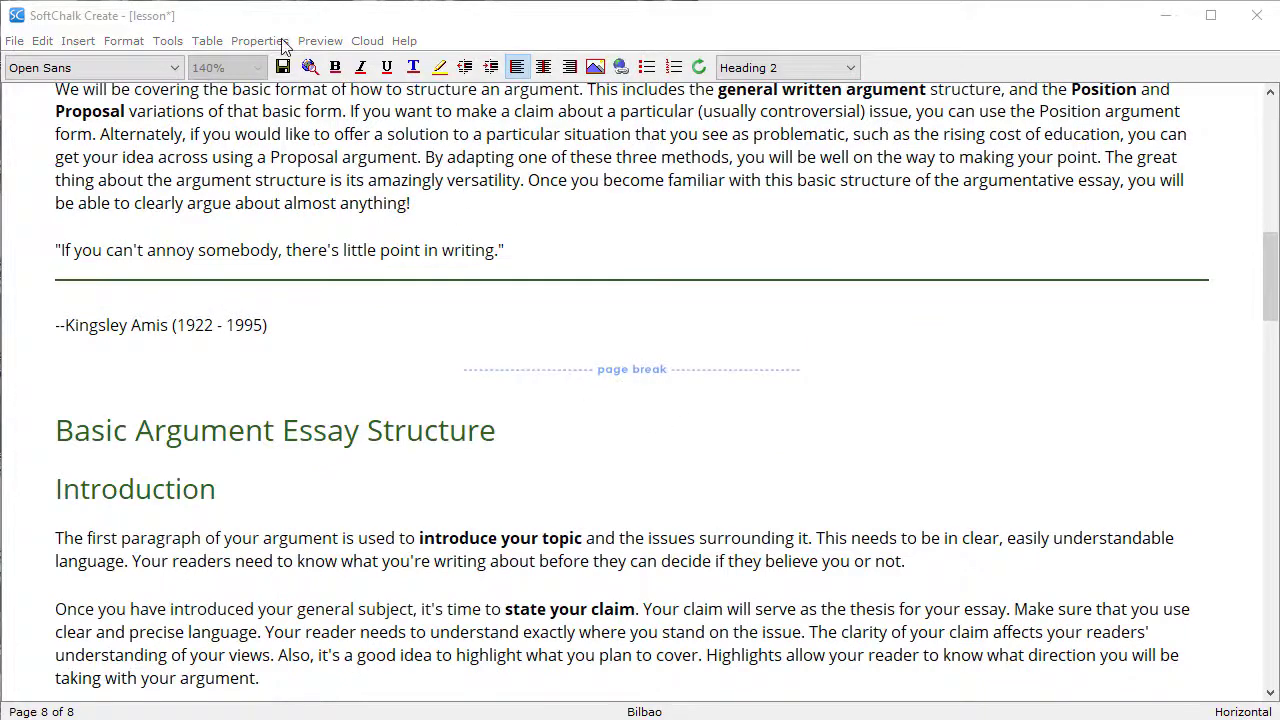
{"action": "left_click", "coordinate": [320, 41]}
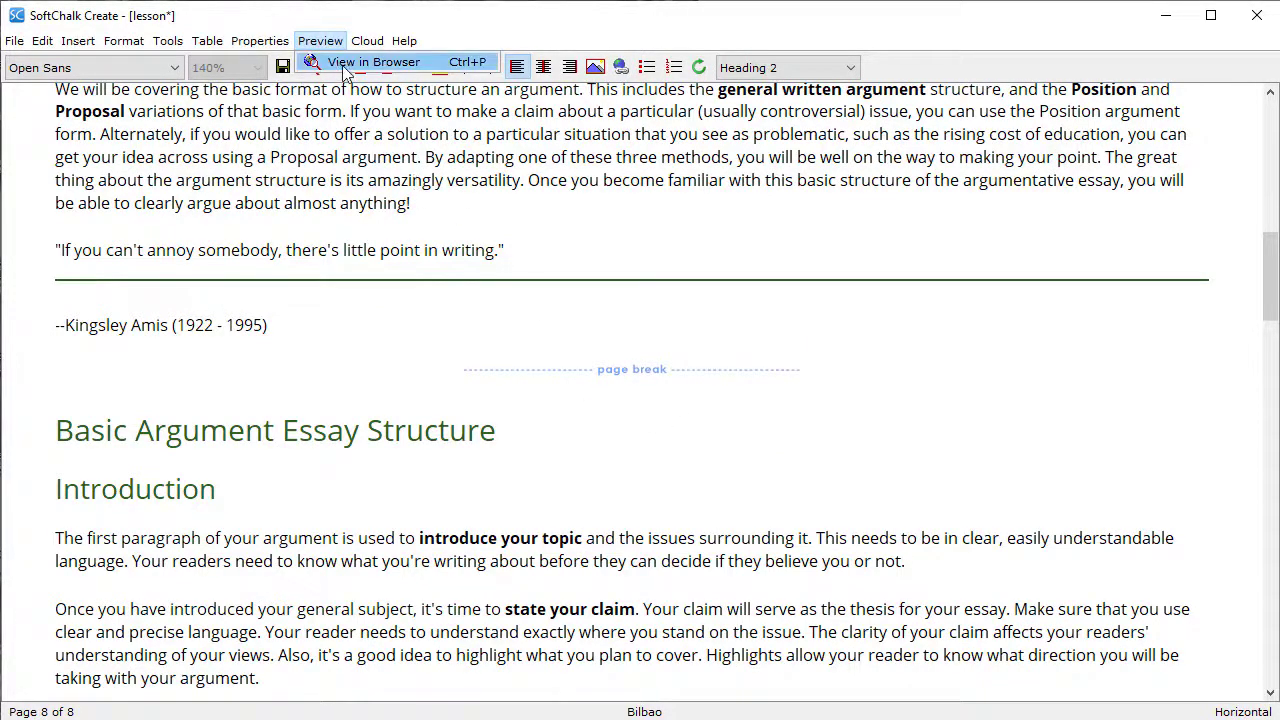
{"action": "left_click", "coordinate": [347, 63]}
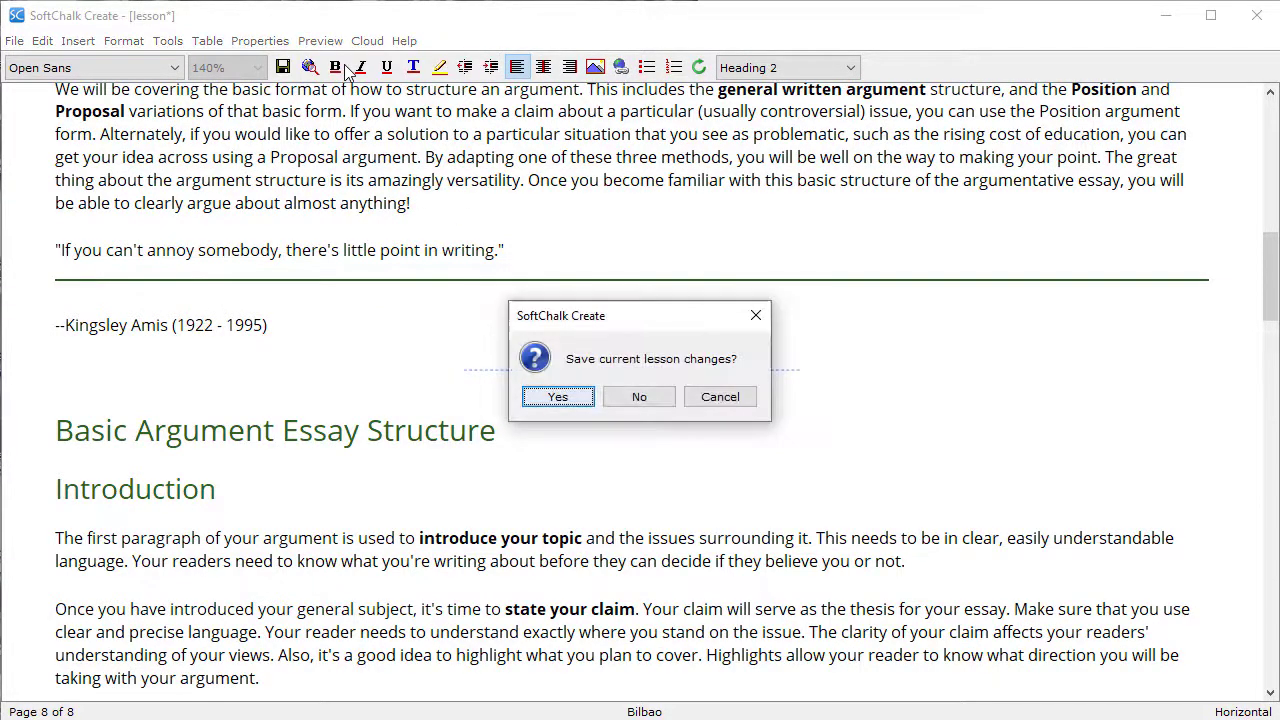
{"action": "left_click", "coordinate": [560, 396]}
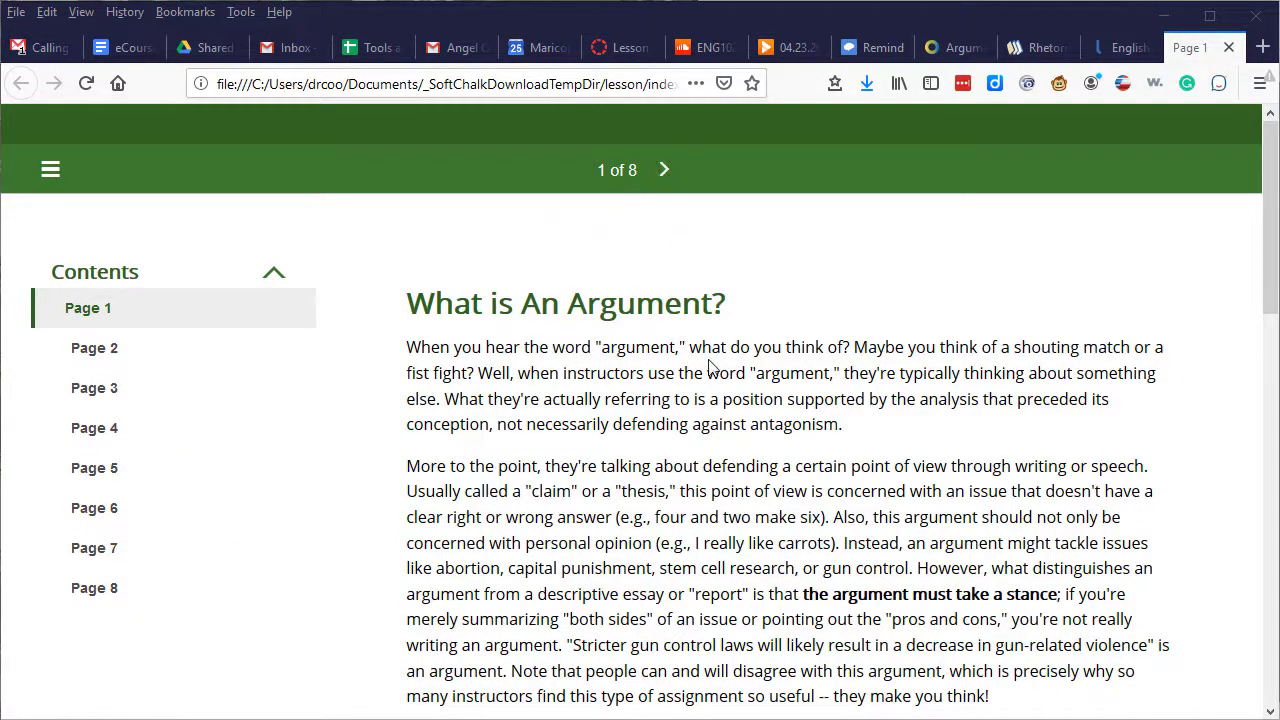
- Look through the content of page 1 in the lesson preview and return to its beginning
{"action": "scroll", "coordinate": [710, 368], "scroll_direction": "down", "scroll_amount": 5}
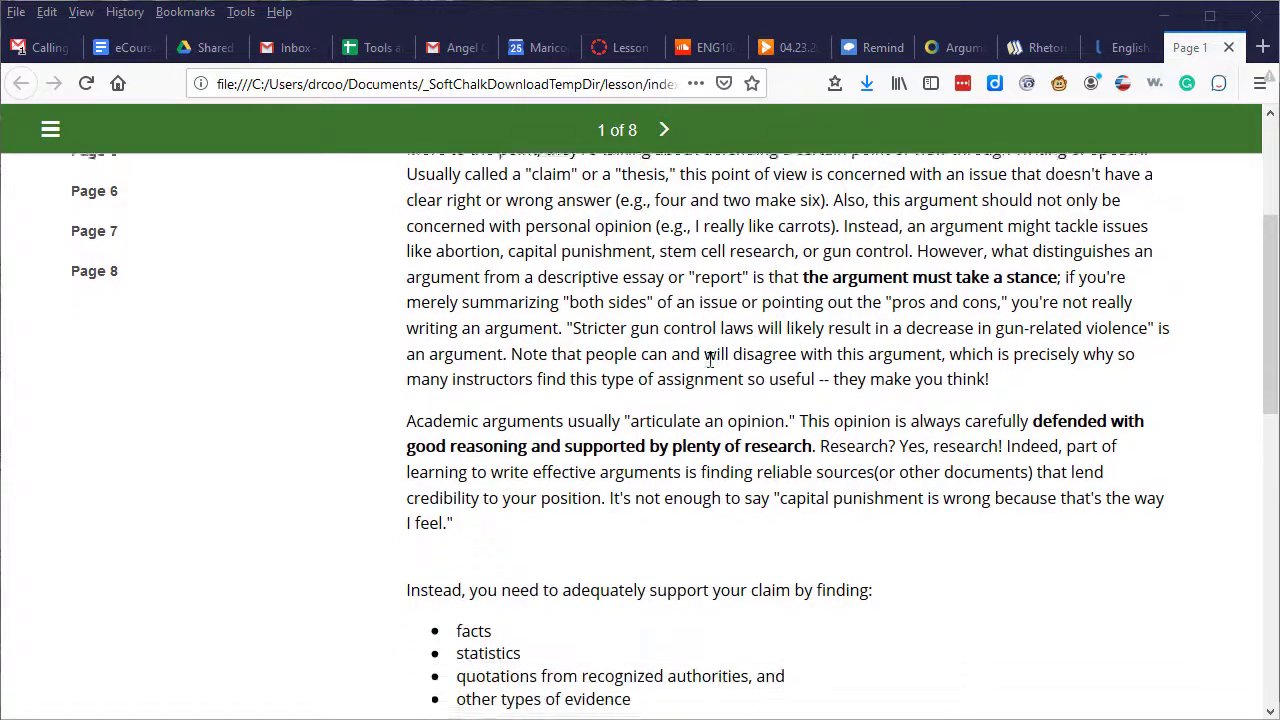
{"action": "scroll", "coordinate": [712, 362], "scroll_direction": "down", "scroll_amount": 4}
{"action": "scroll", "coordinate": [712, 360], "scroll_direction": "up", "scroll_amount": 8}
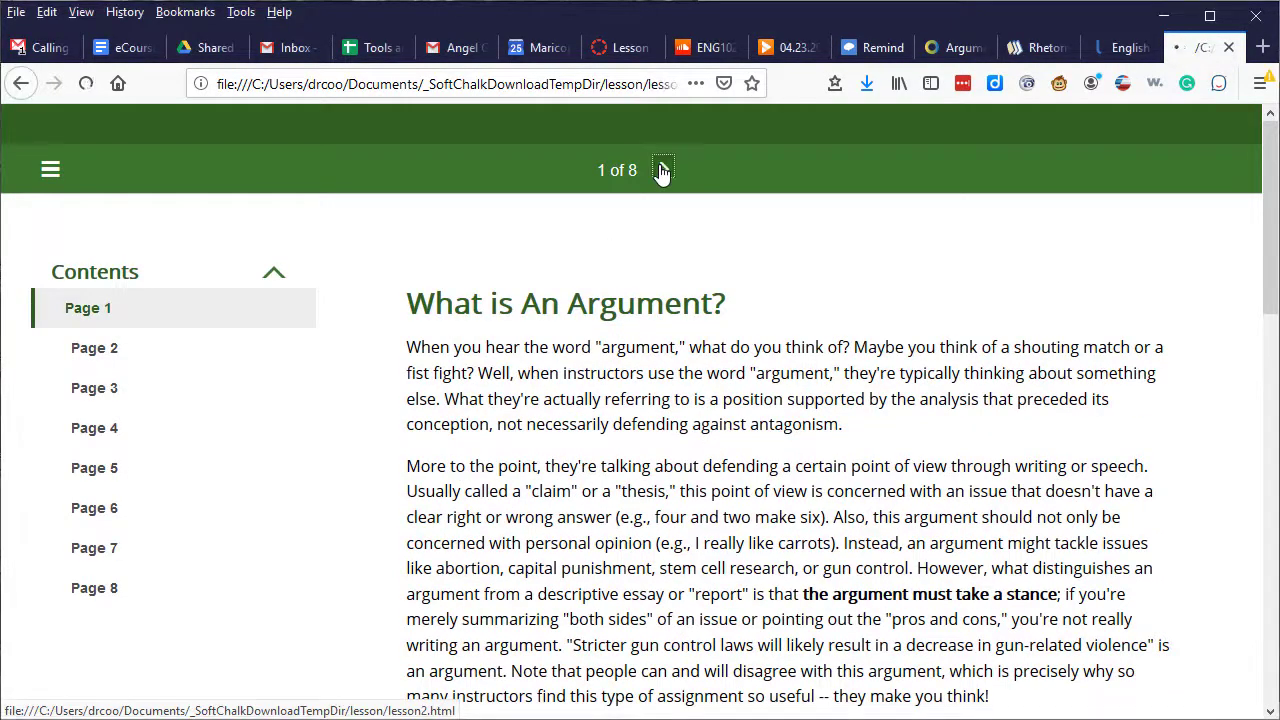
- Page through the lesson preview from page 2 to page 5, looking over the content of the Position Method page
{"action": "left_click", "coordinate": [662, 170]}
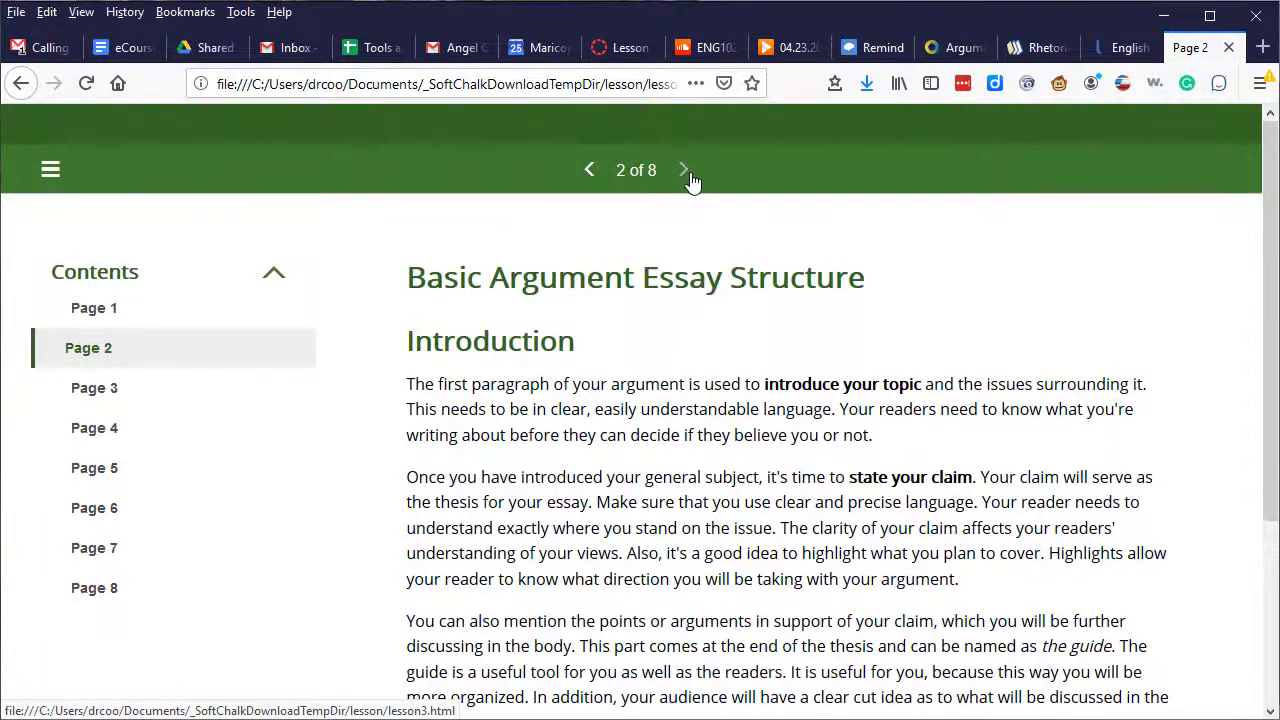
{"action": "left_click", "coordinate": [688, 176]}
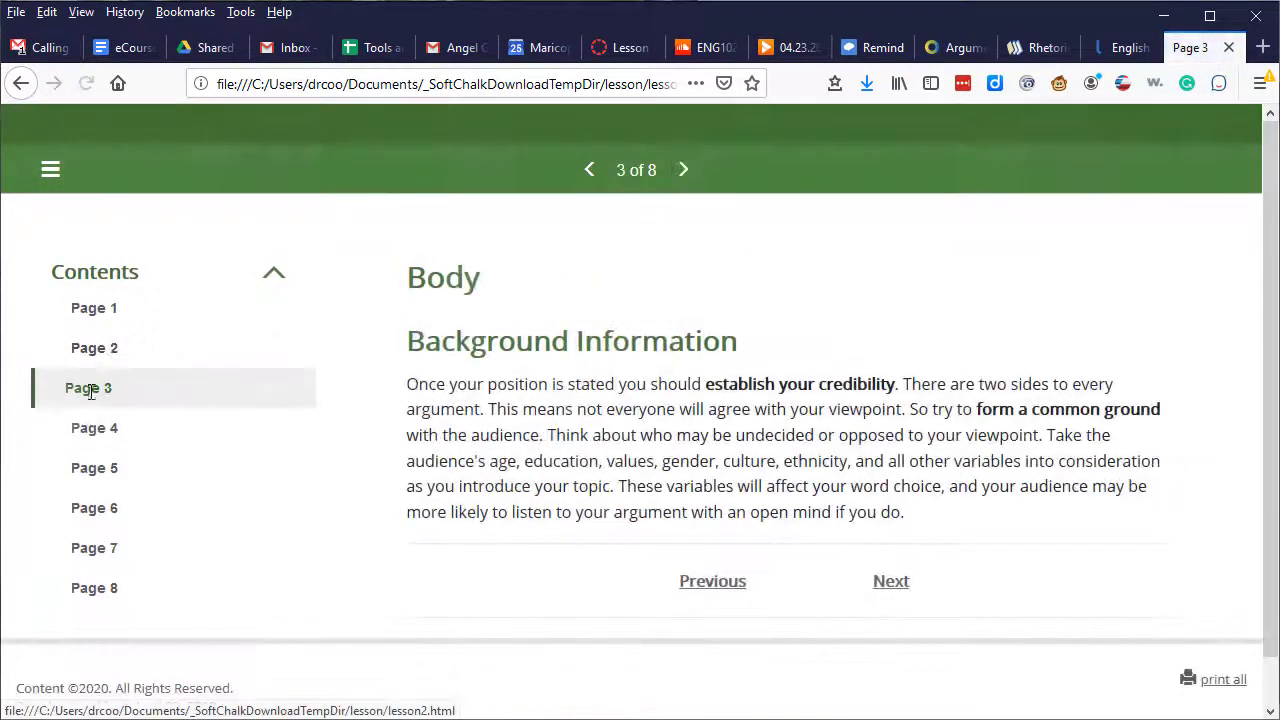
{"action": "left_click", "coordinate": [84, 427]}
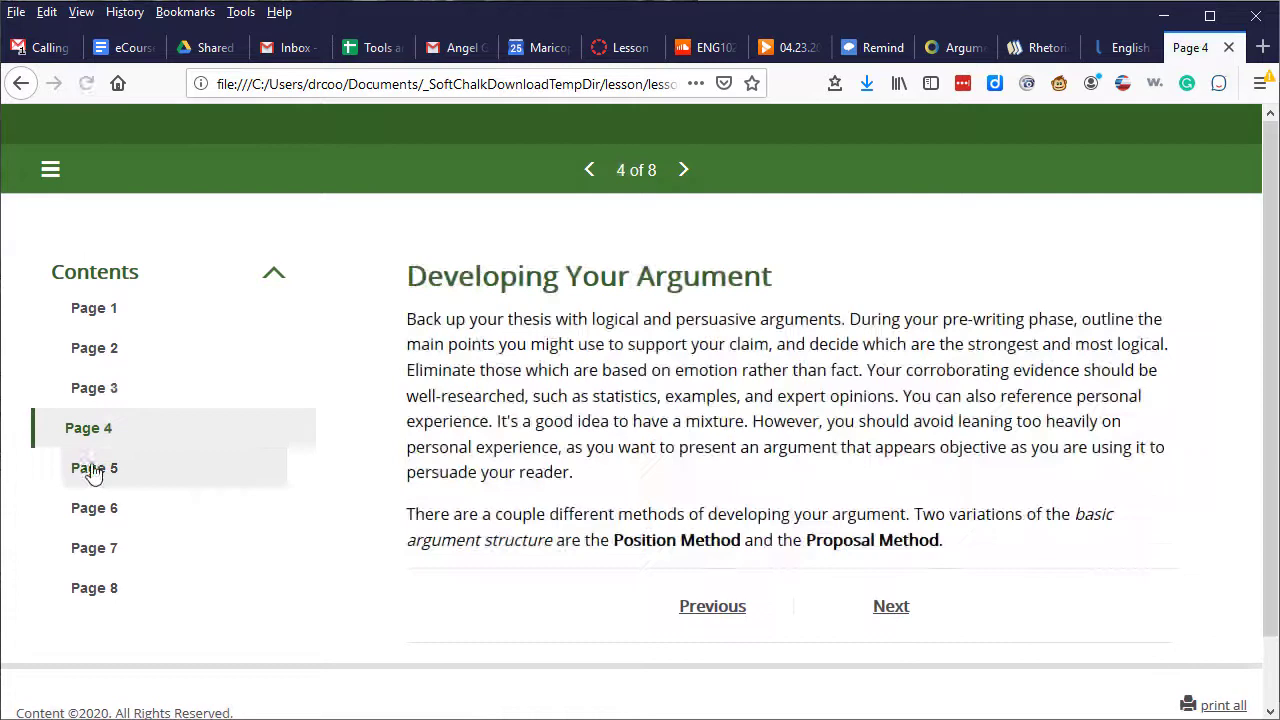
{"action": "left_click", "coordinate": [92, 470]}
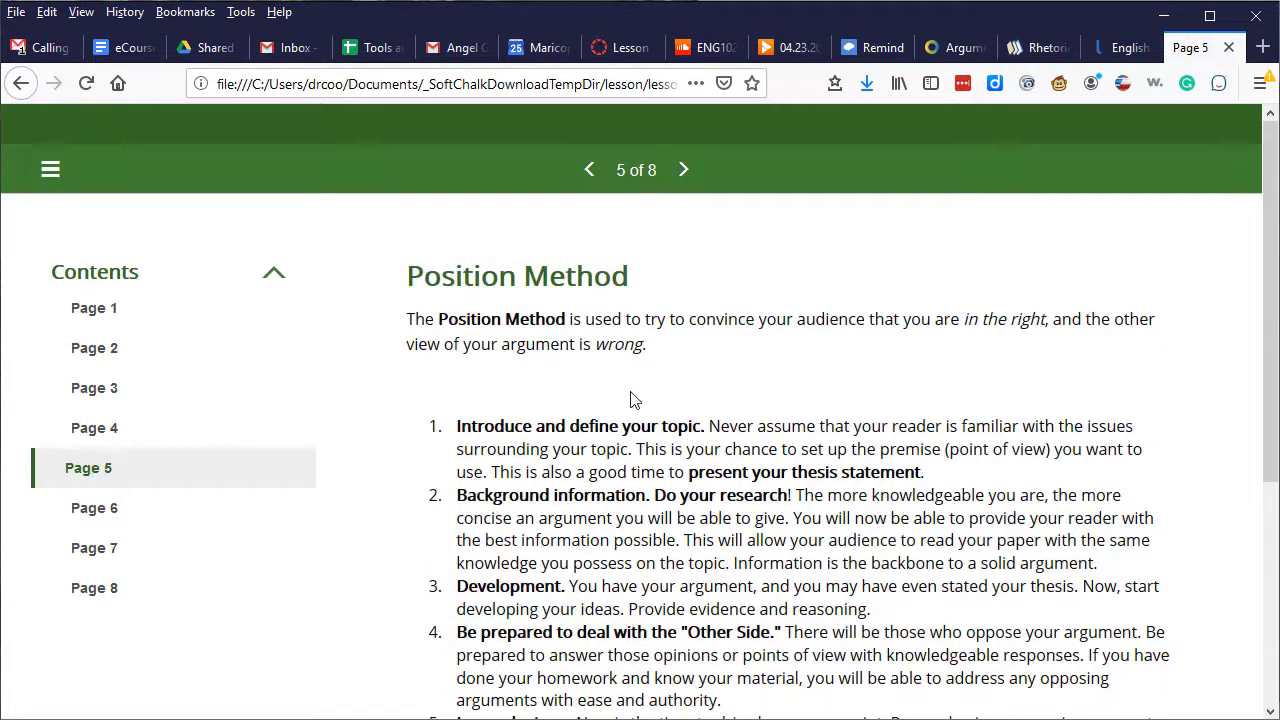
{"action": "scroll", "coordinate": [630, 398], "scroll_direction": "down", "scroll_amount": 3}
{"action": "scroll", "coordinate": [614, 391], "scroll_direction": "up", "scroll_amount": 3}
- Switch to SoftChalk Create and start inserting a widget on the empty line above the "What is An Argument?" heading
{"action": "key", "text": "alt+Tab"}
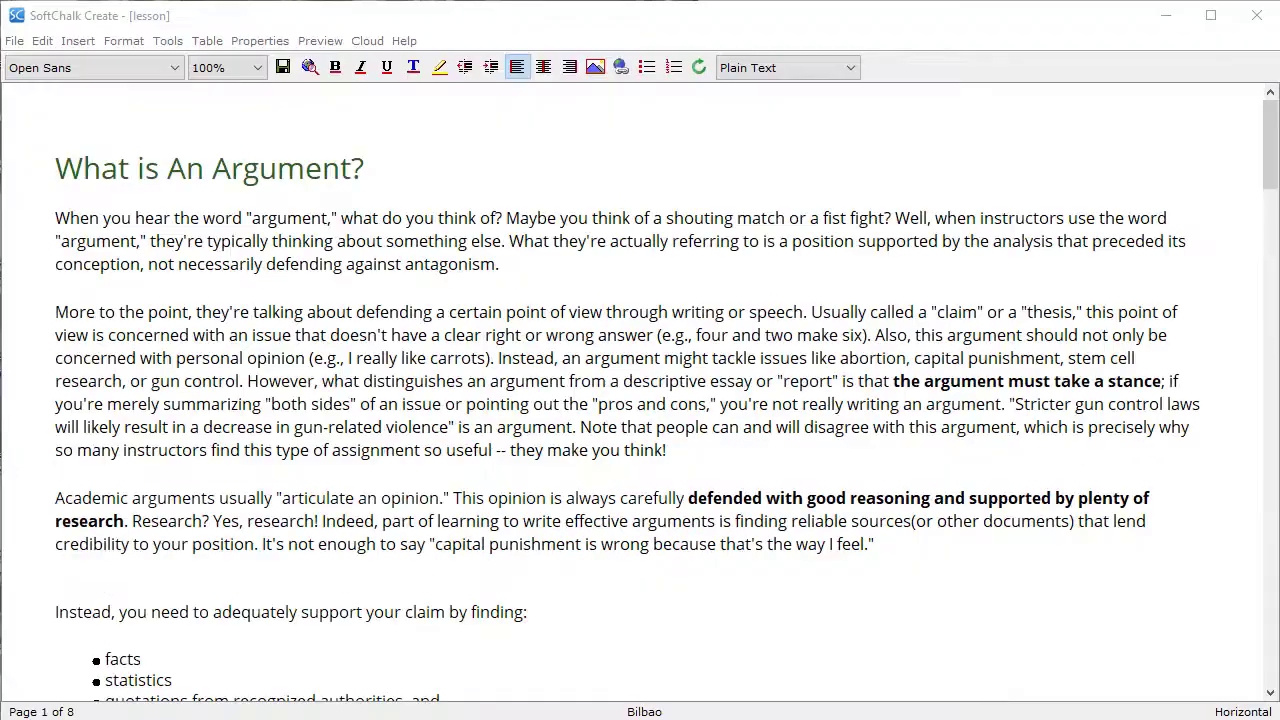
{"action": "left_click", "coordinate": [57, 122]}
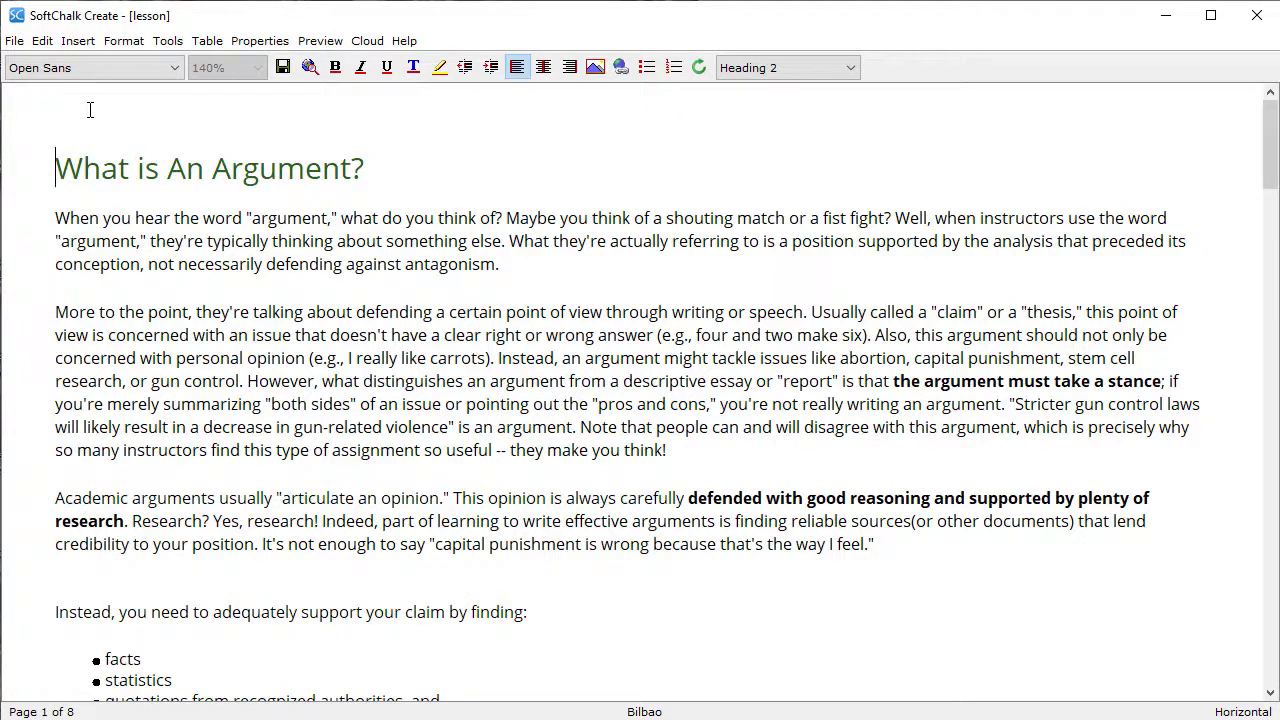
{"action": "left_click", "coordinate": [94, 106]}
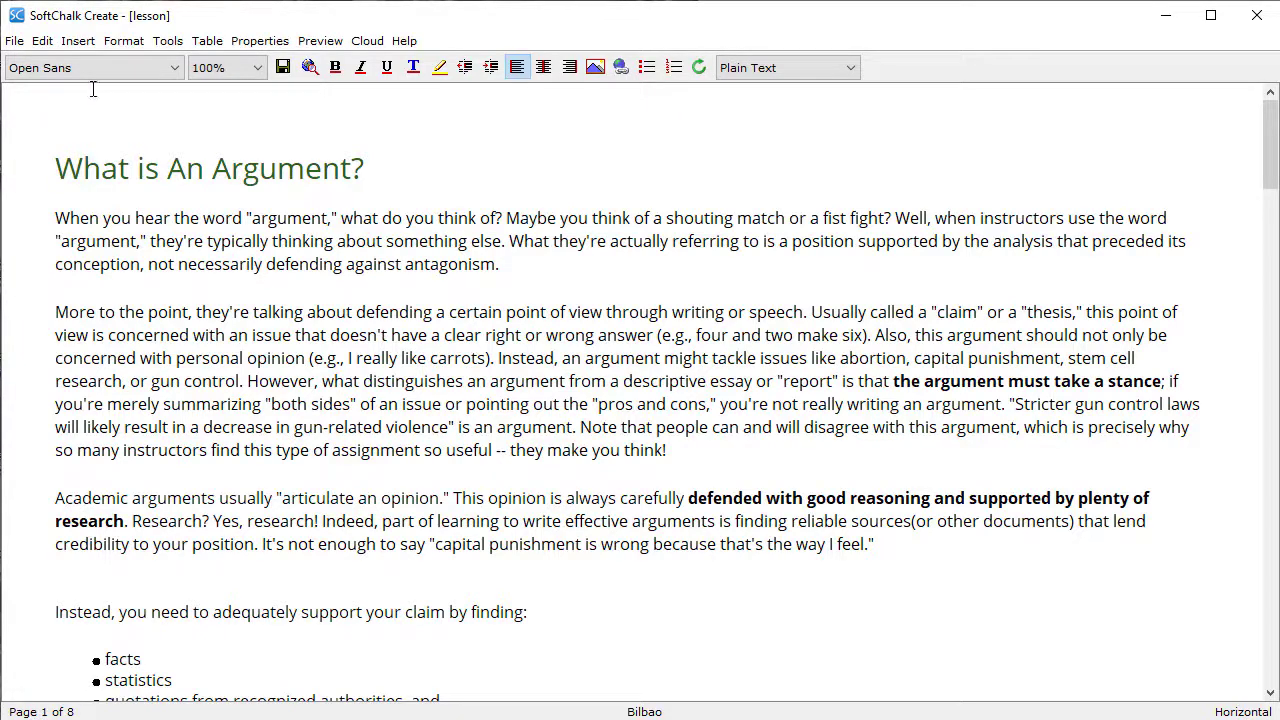
{"action": "left_click", "coordinate": [79, 41]}
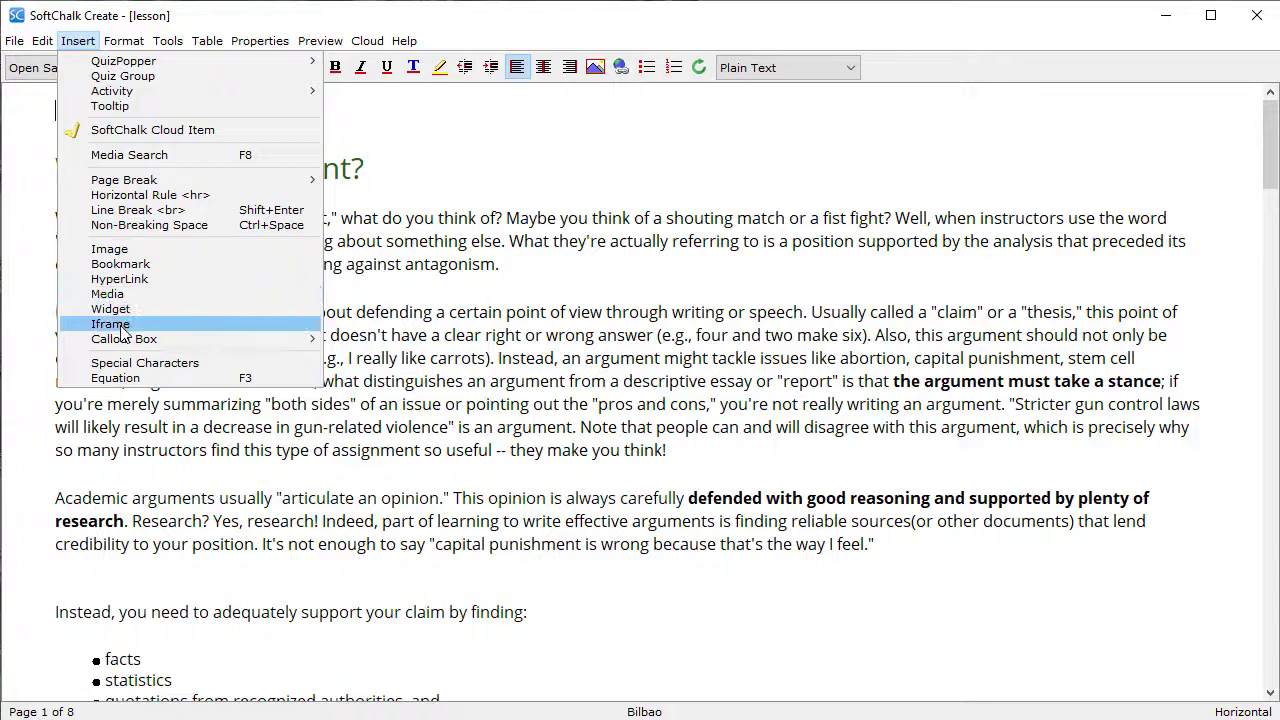
{"action": "mouse_move", "coordinate": [128, 343]}
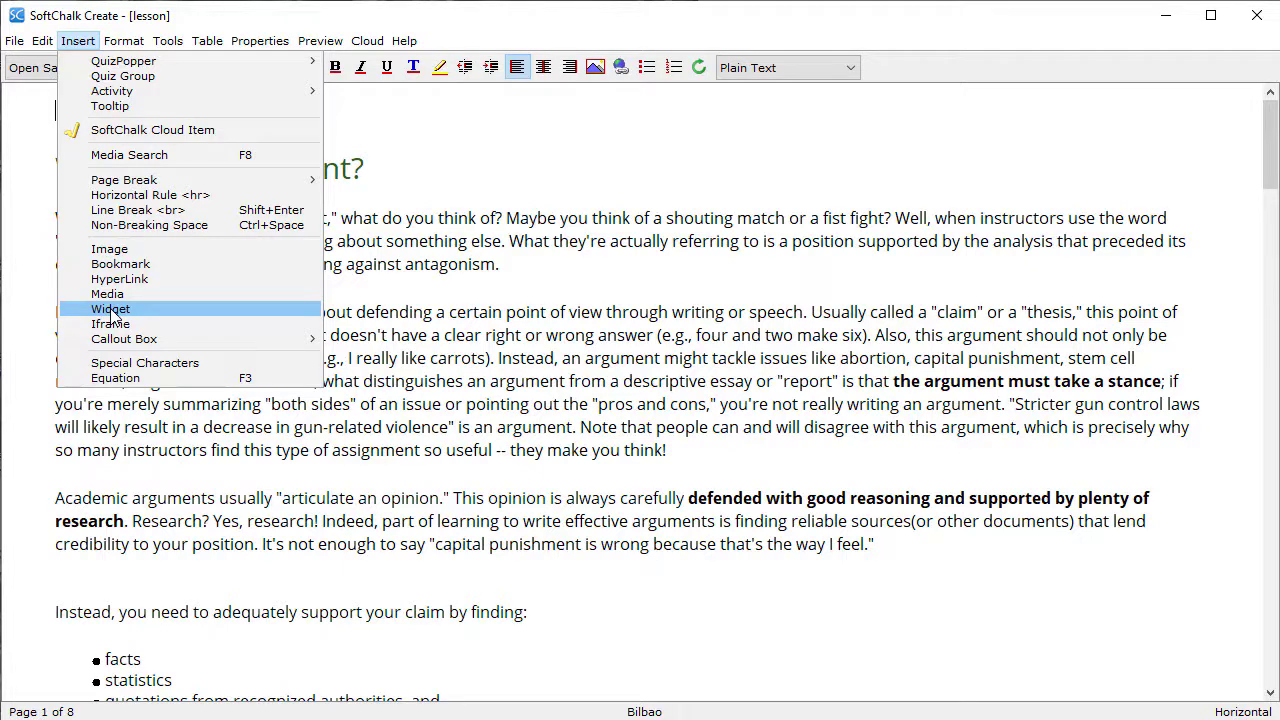
{"action": "left_click", "coordinate": [111, 309]}
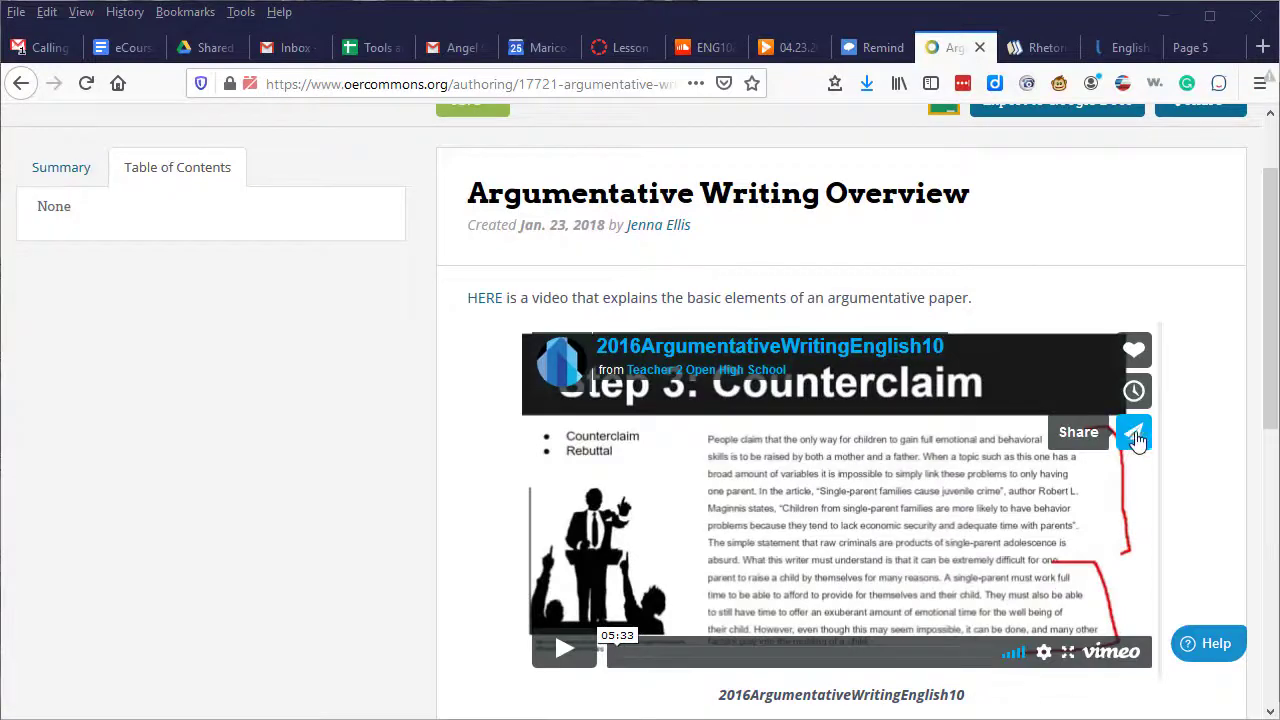
- Copy the embed code of the Vimeo video on the OER Commons "Argumentative Writing Overview" page in the browser
{"action": "left_click", "coordinate": [1136, 438]}
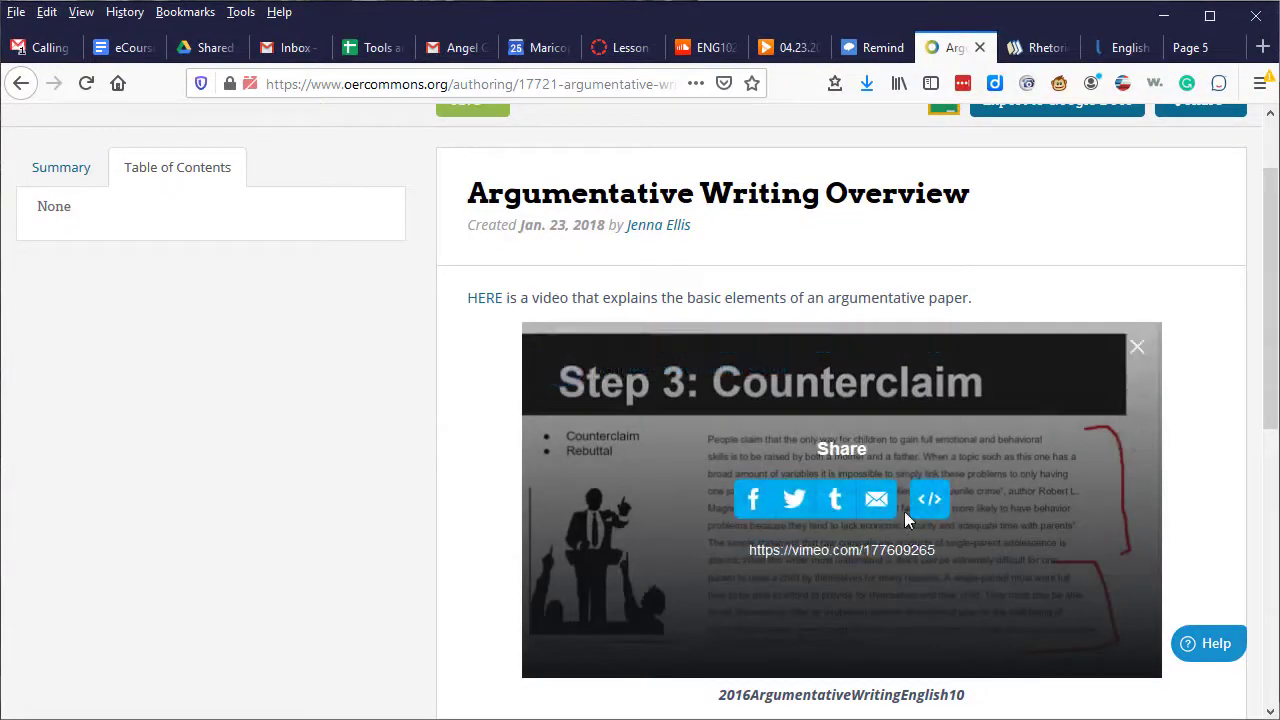
{"action": "left_click", "coordinate": [930, 503]}
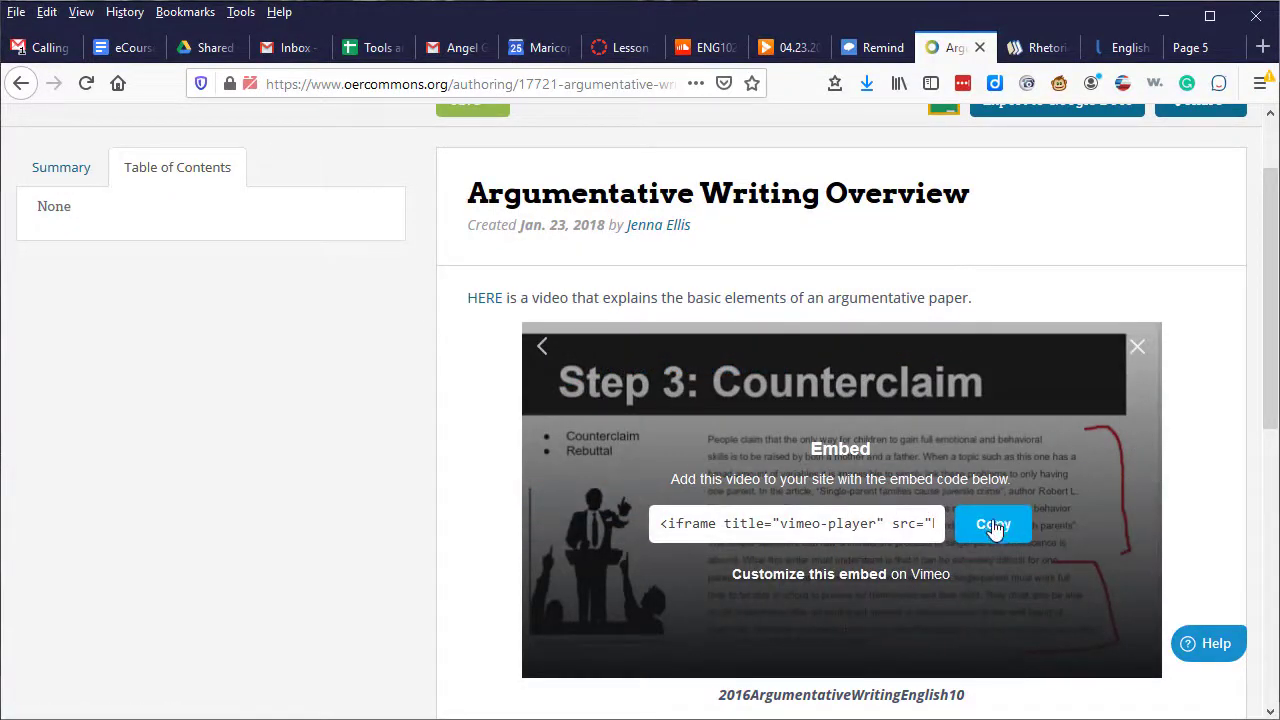
{"action": "left_click", "coordinate": [993, 524]}
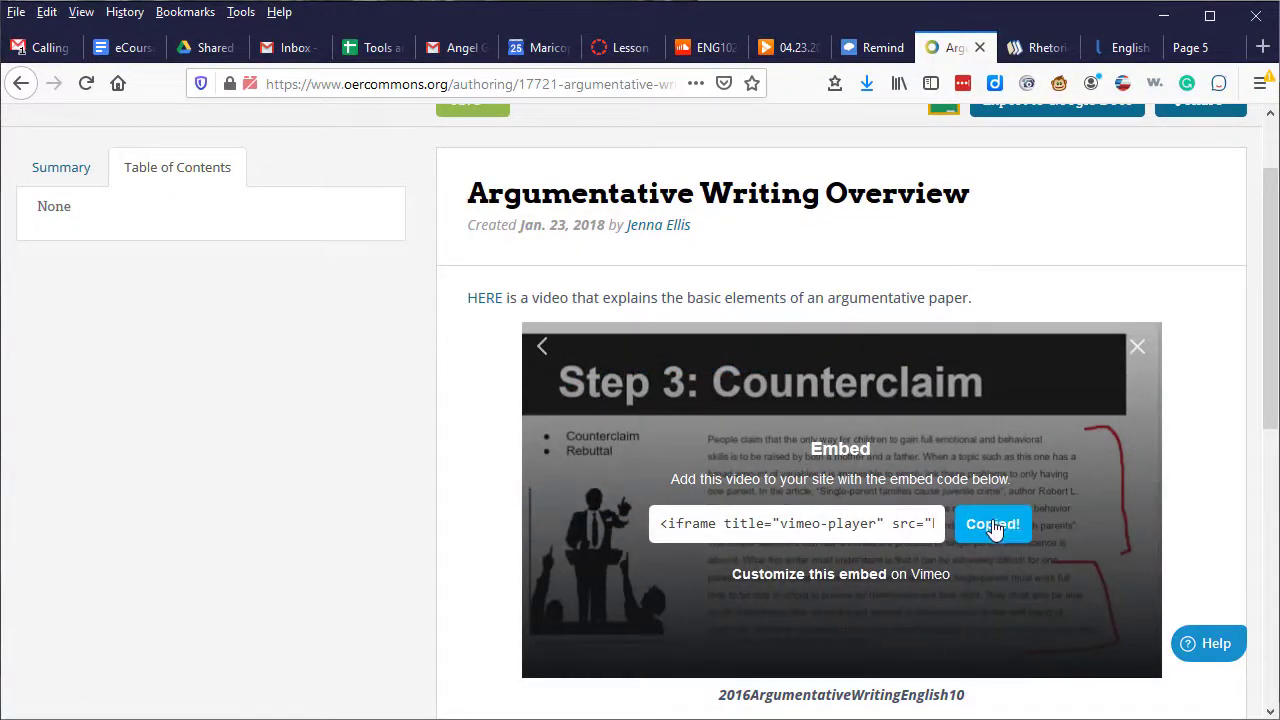
- Return to SoftChalk Create and insert the widget with the copied embed code, named "Argument" and described as "arguments"
{"action": "left_click", "coordinate": [1163, 16]}
{"action": "left_click", "coordinate": [533, 388]}
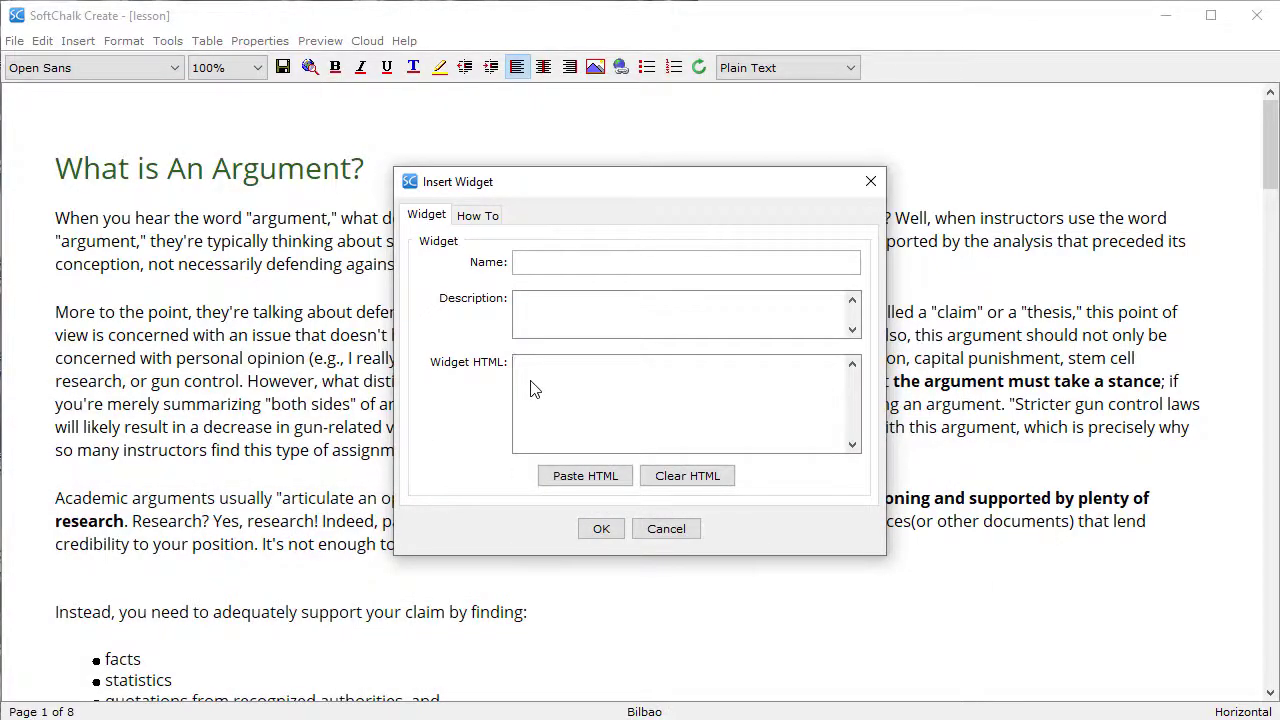
{"action": "key", "text": "ctrl+v"}
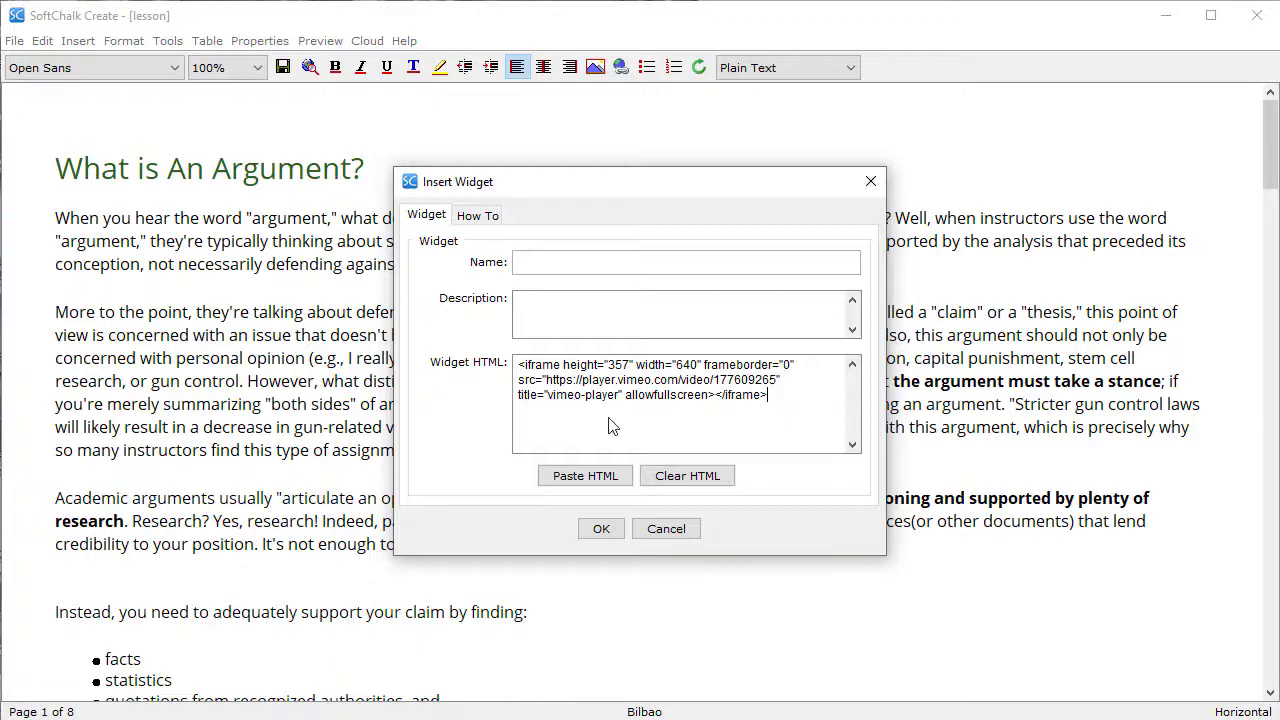
{"action": "left_click", "coordinate": [519, 263]}
{"action": "type", "text": "Argument"}
{"action": "key", "text": "Tab"}
{"action": "type", "text": "arguments"}
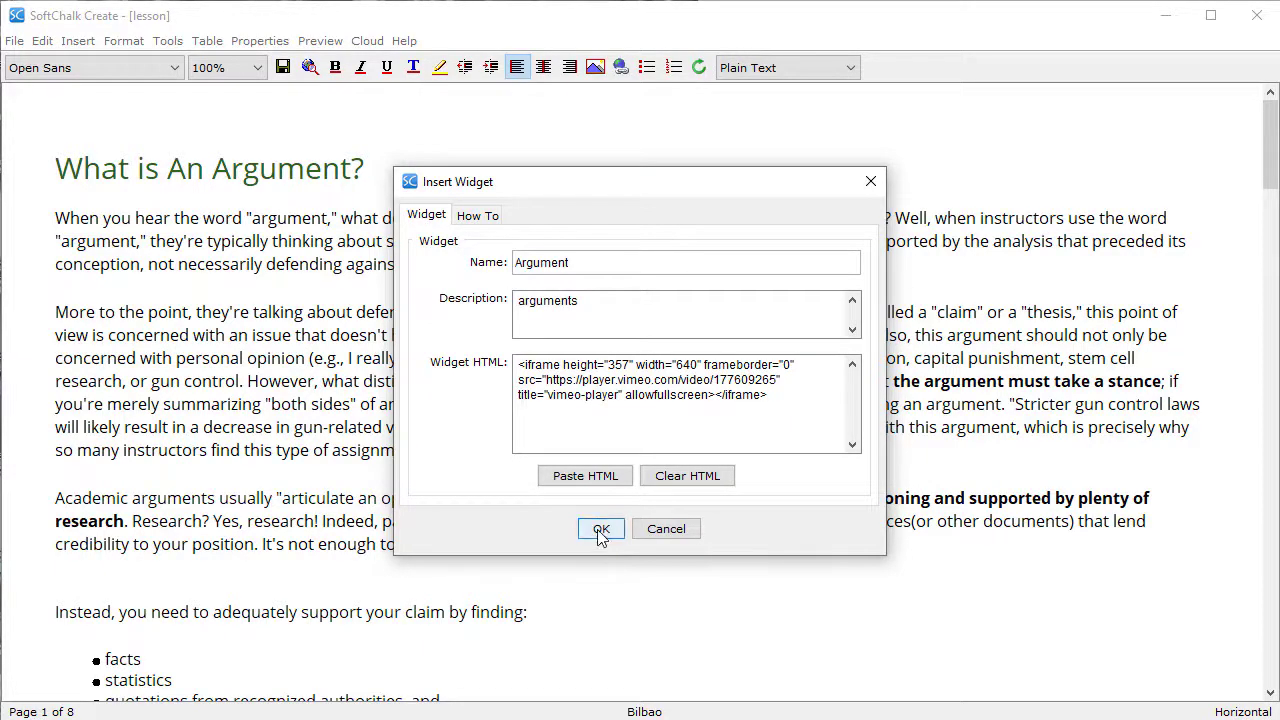
{"action": "left_click", "coordinate": [601, 530]}
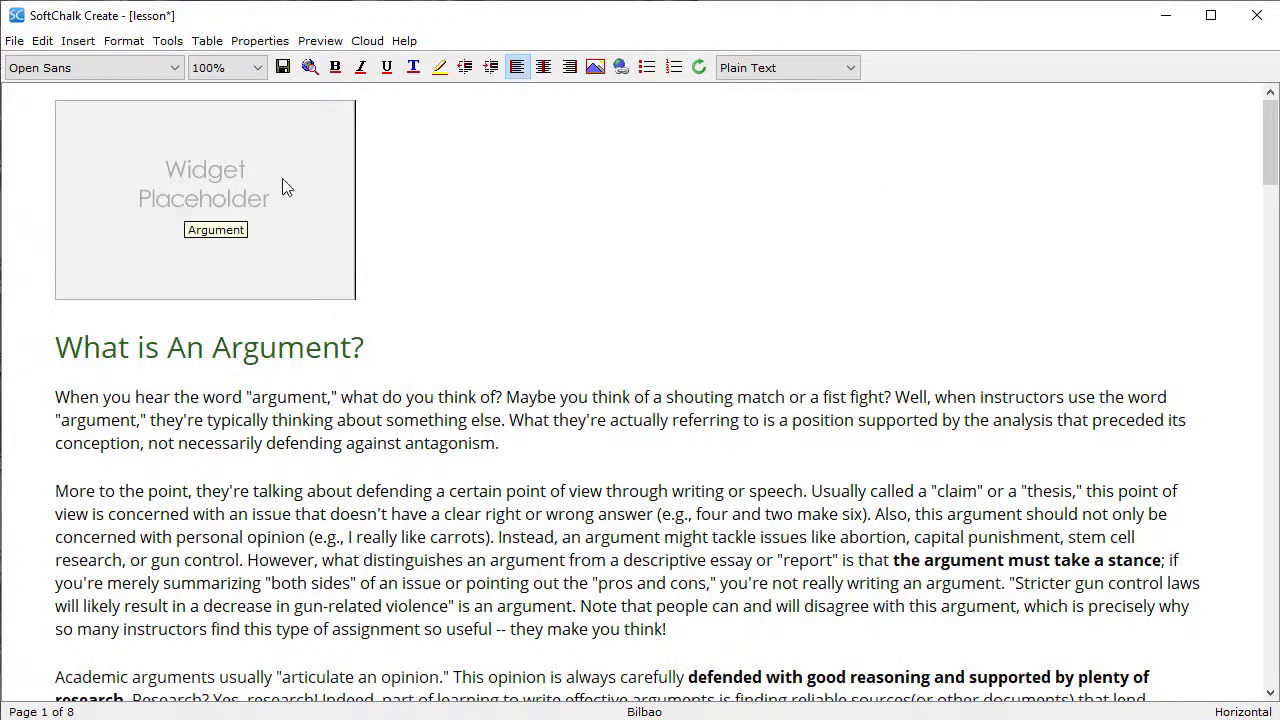
- Preview the lesson in the browser, briefly play and pause the embedded video, and look through page 1
{"action": "left_click", "coordinate": [320, 41]}
{"action": "left_click", "coordinate": [335, 61]}
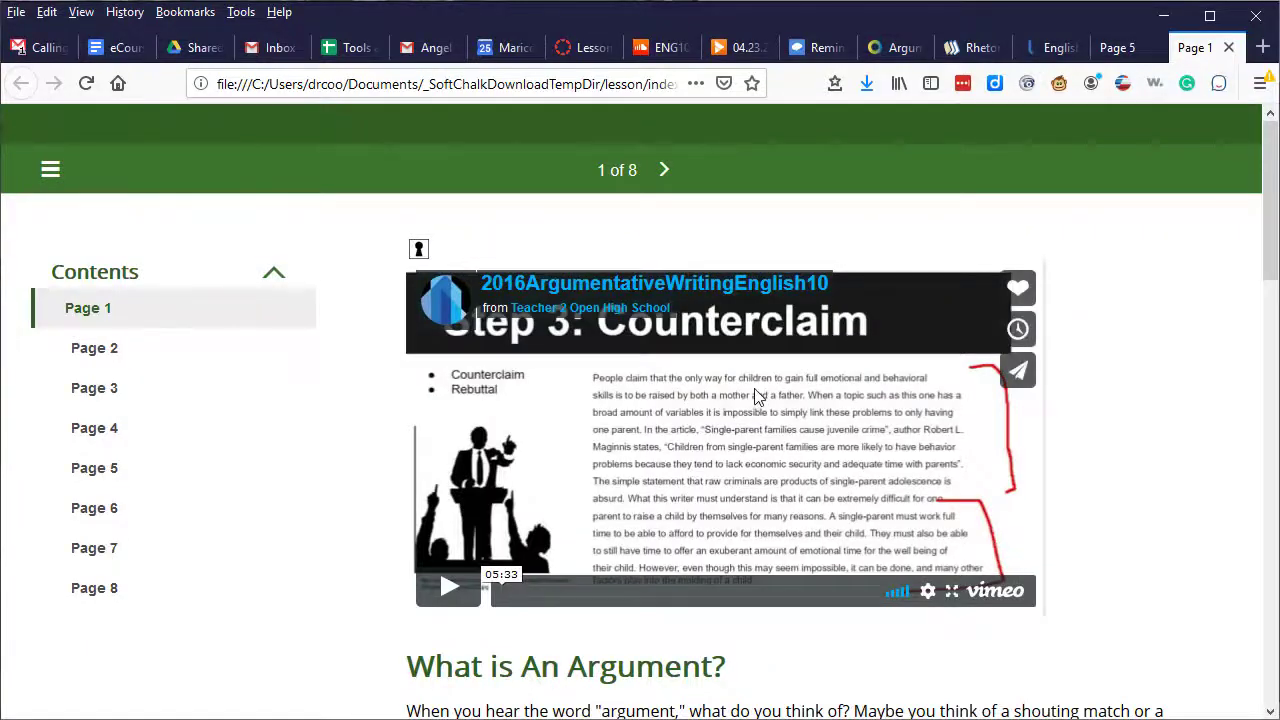
{"action": "left_click", "coordinate": [449, 589]}
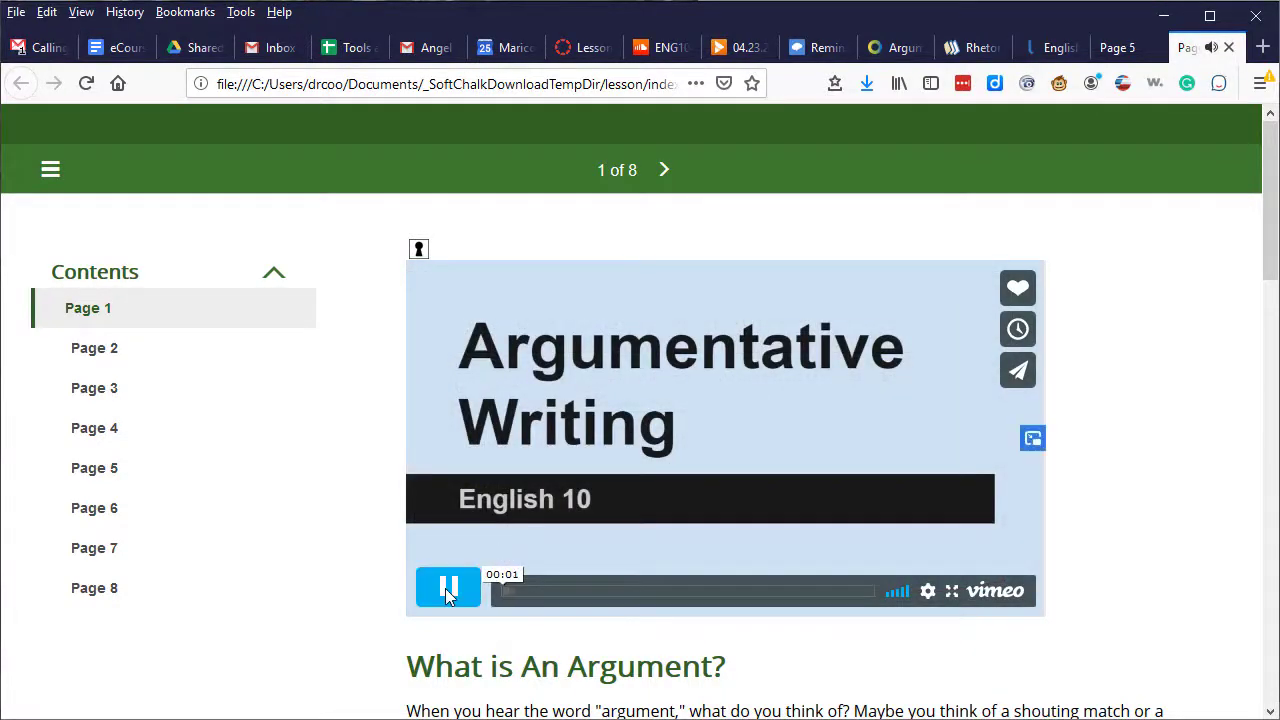
{"action": "left_click", "coordinate": [448, 590]}
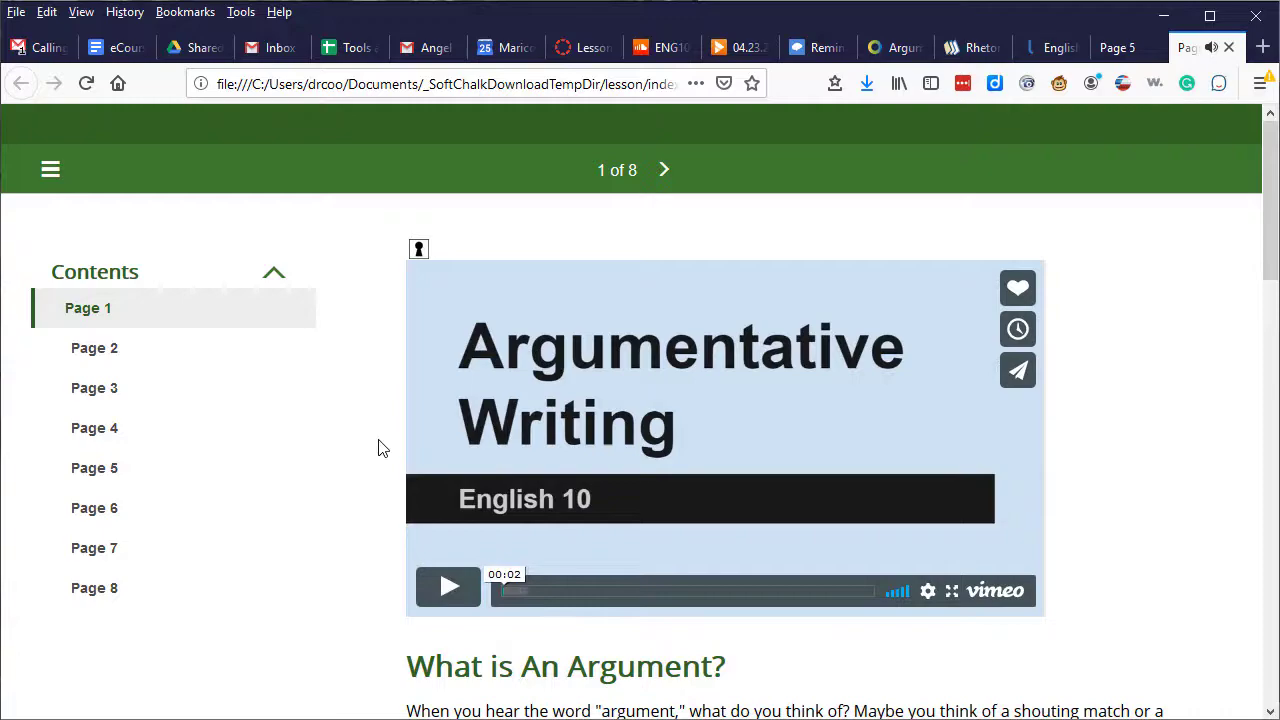
{"action": "scroll", "coordinate": [800, 440], "scroll_direction": "down", "scroll_amount": 3}
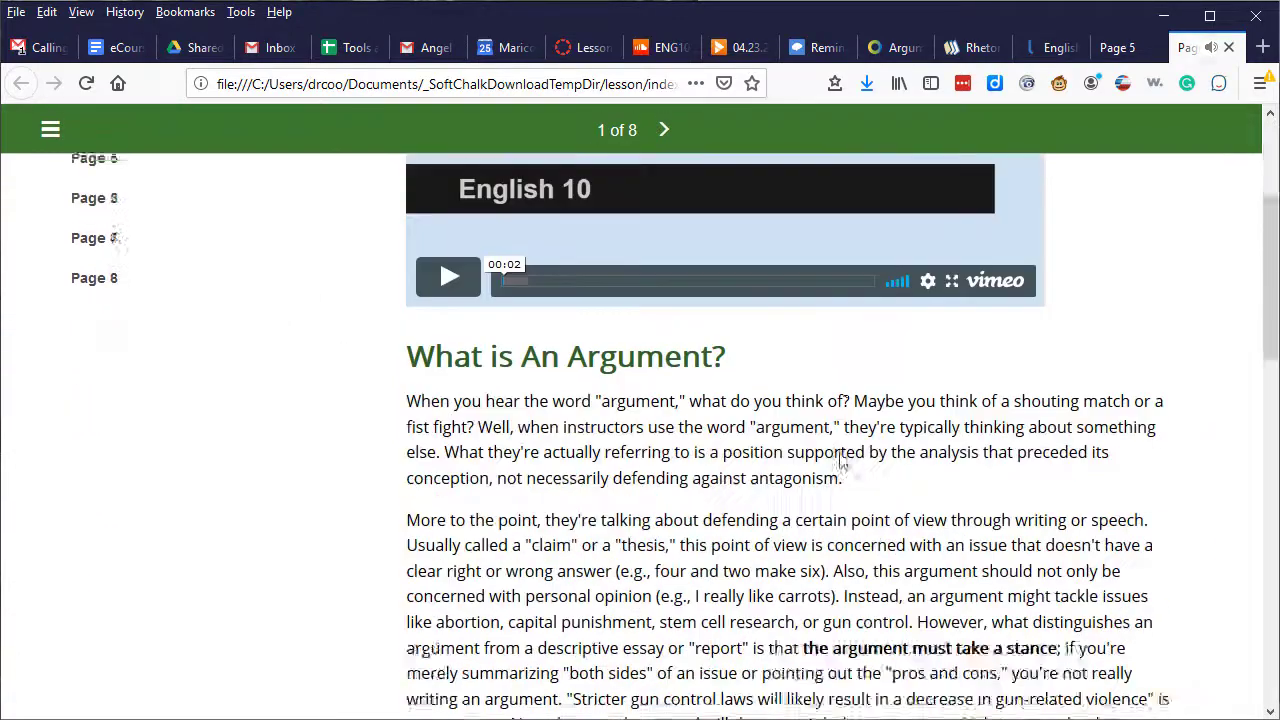
{"action": "scroll", "coordinate": [840, 462], "scroll_direction": "down", "scroll_amount": 6}
{"action": "scroll", "coordinate": [840, 462], "scroll_direction": "up", "scroll_amount": 10}
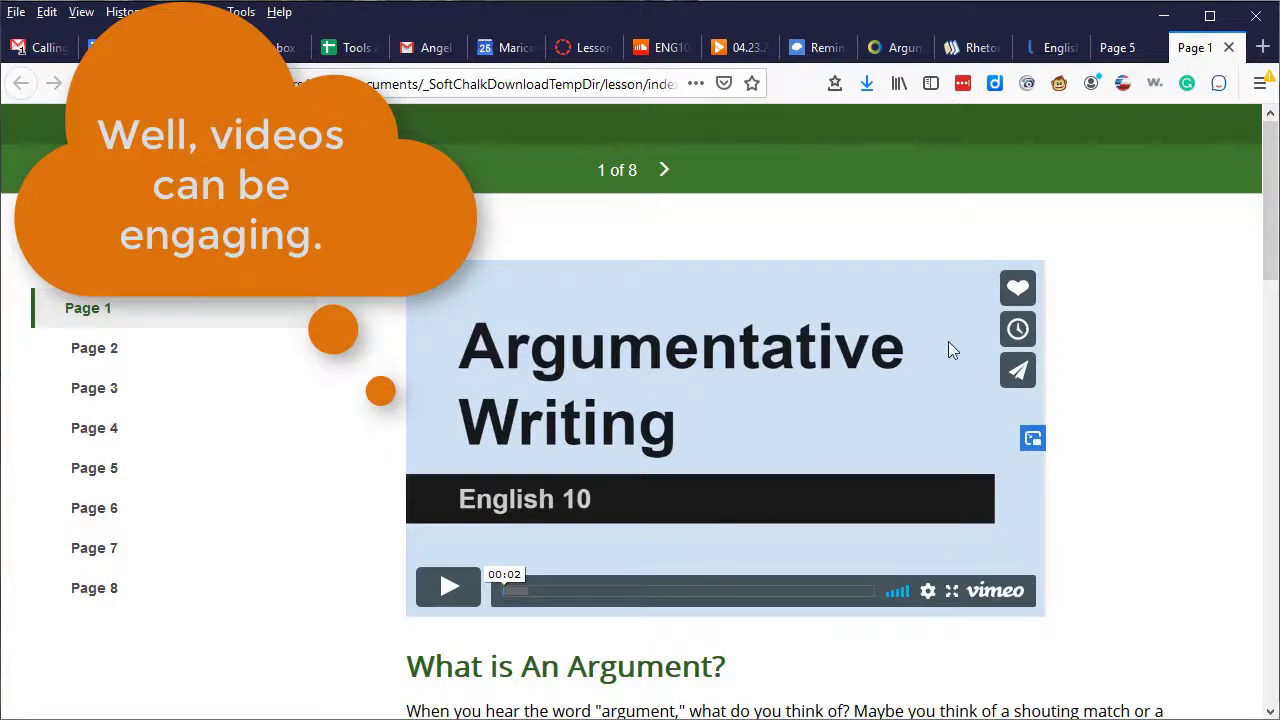
- Return to the SoftChalk Create lesson and look over the available QuizPopper question types without inserting one
{"action": "left_click", "coordinate": [1163, 15]}
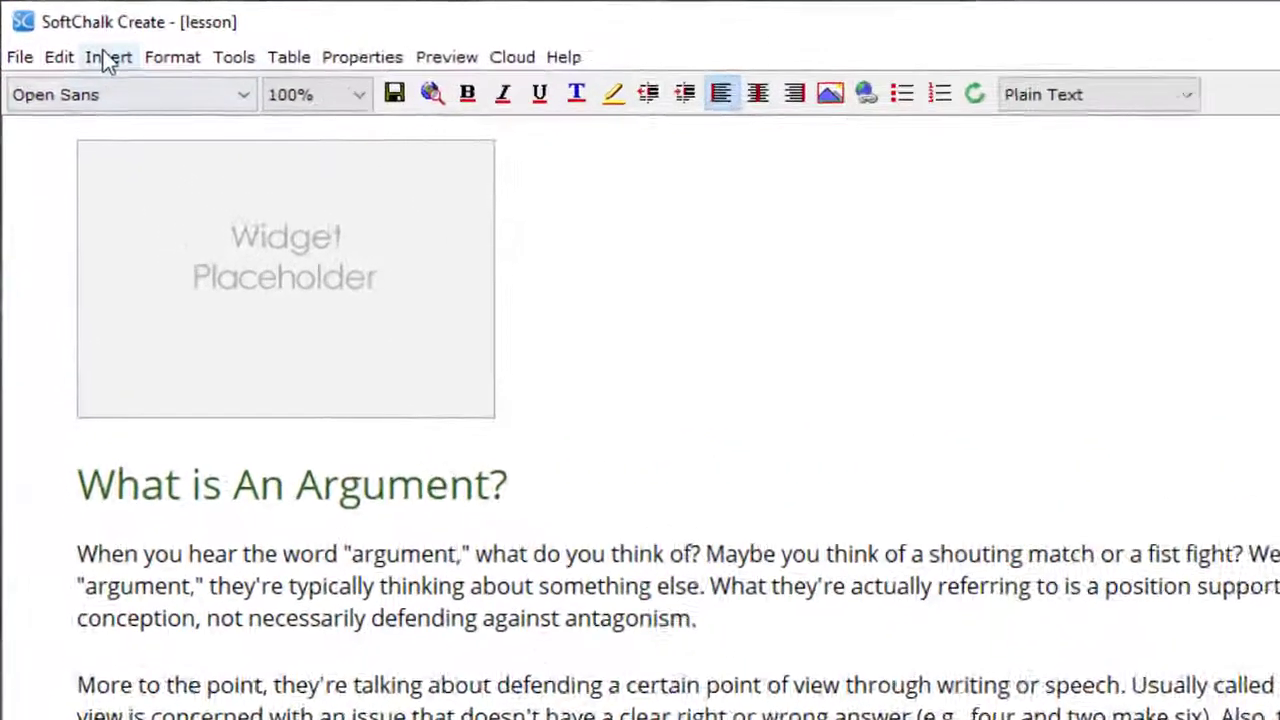
{"action": "left_click", "coordinate": [78, 40]}
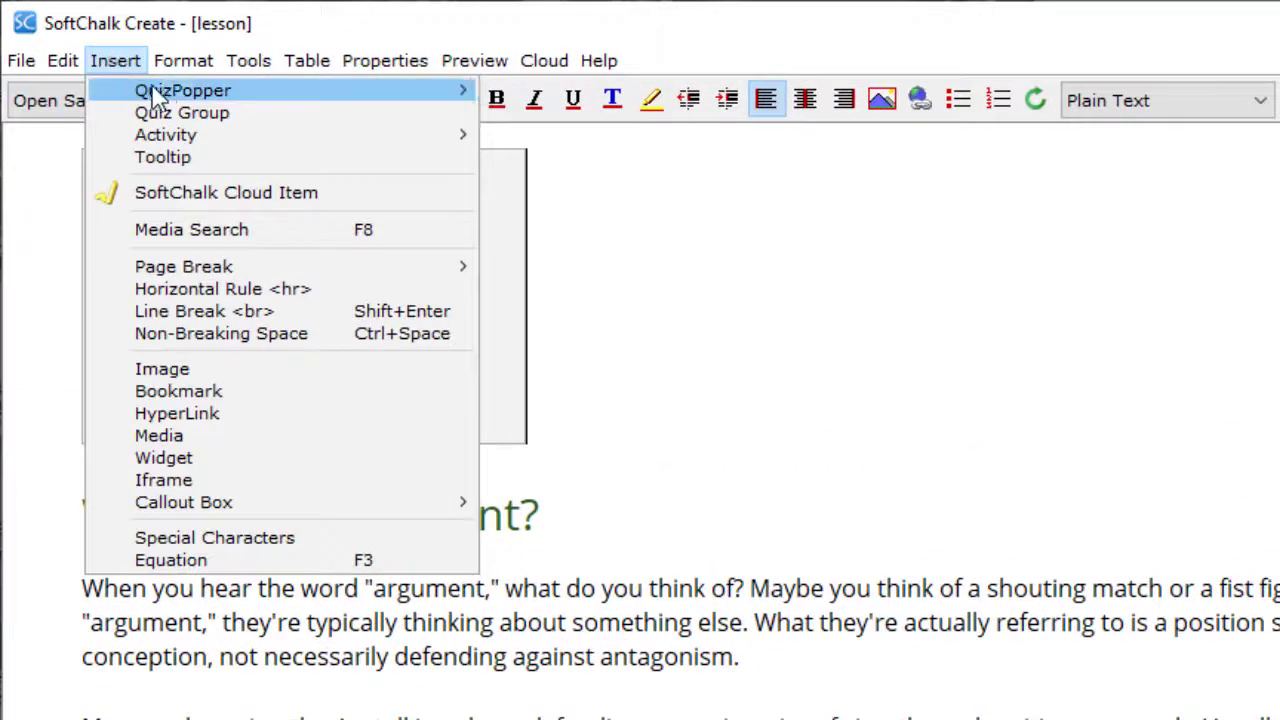
{"action": "mouse_move", "coordinate": [163, 97]}
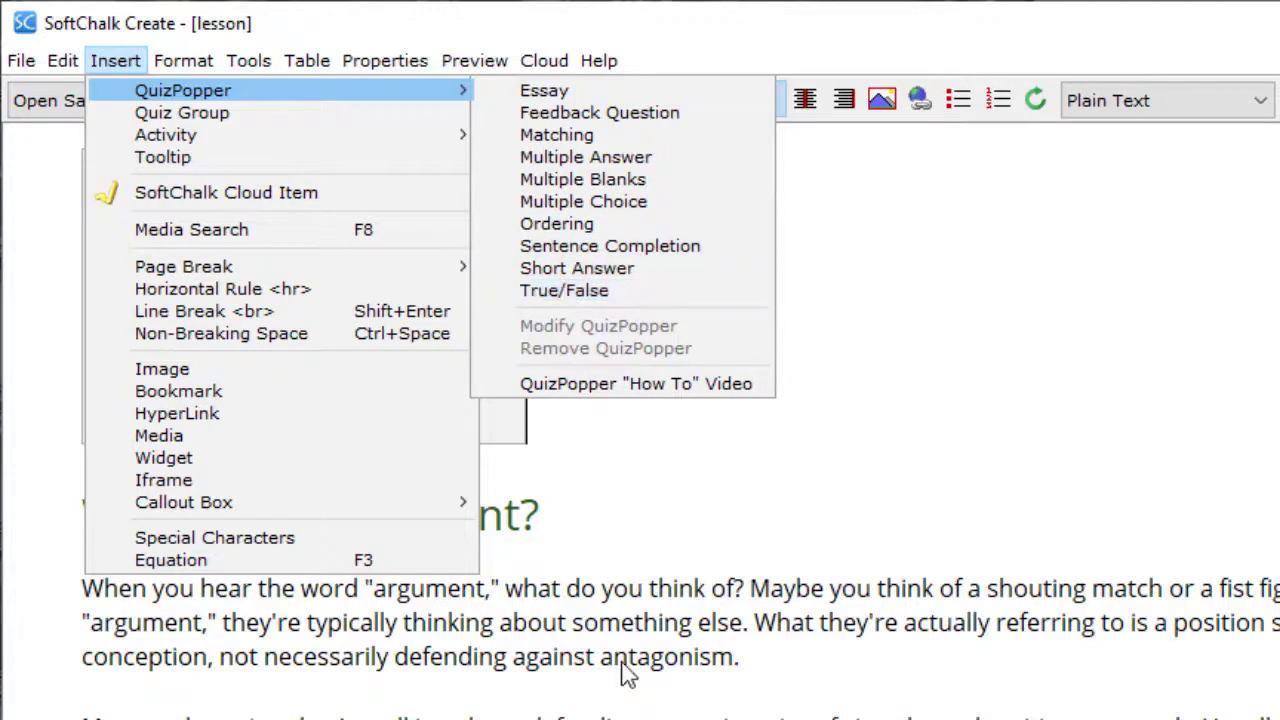
{"action": "left_click", "coordinate": [668, 663]}
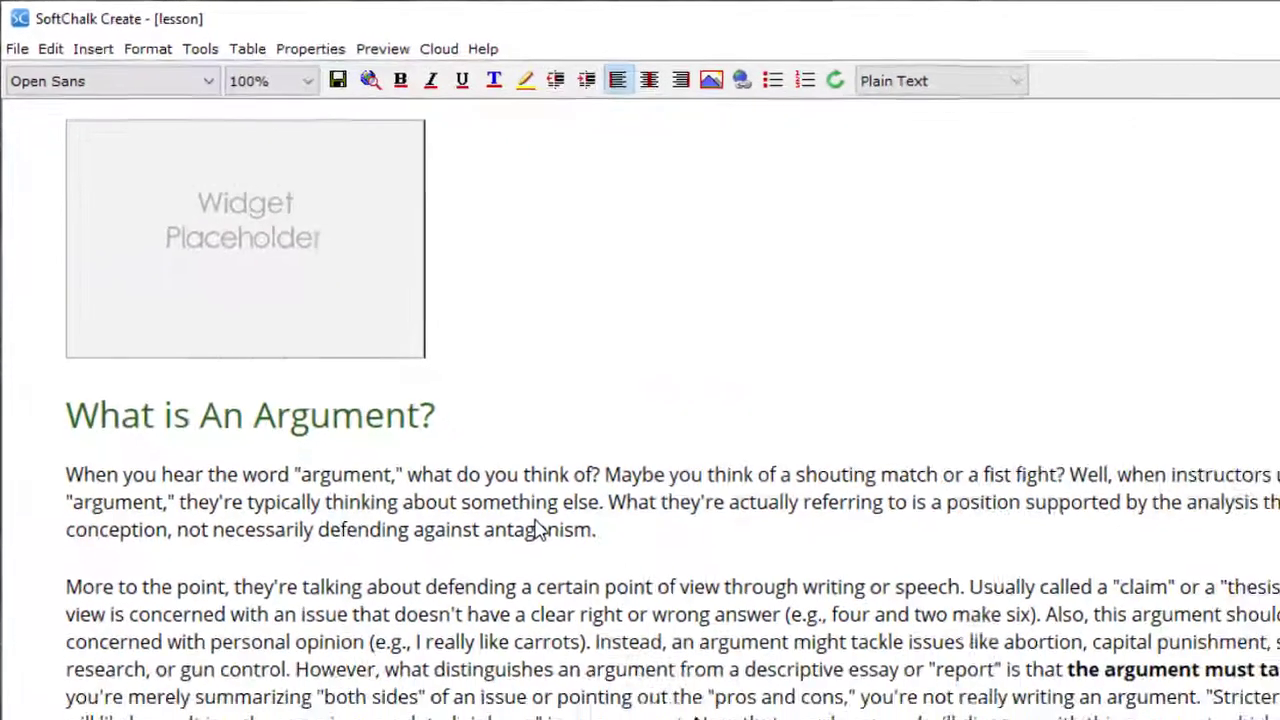
- Start a True/False QuizPopper question on a new line below the closing quotation's attribution, just before the first page break
{"action": "scroll", "coordinate": [925, 515], "scroll_direction": "down", "scroll_amount": 5}
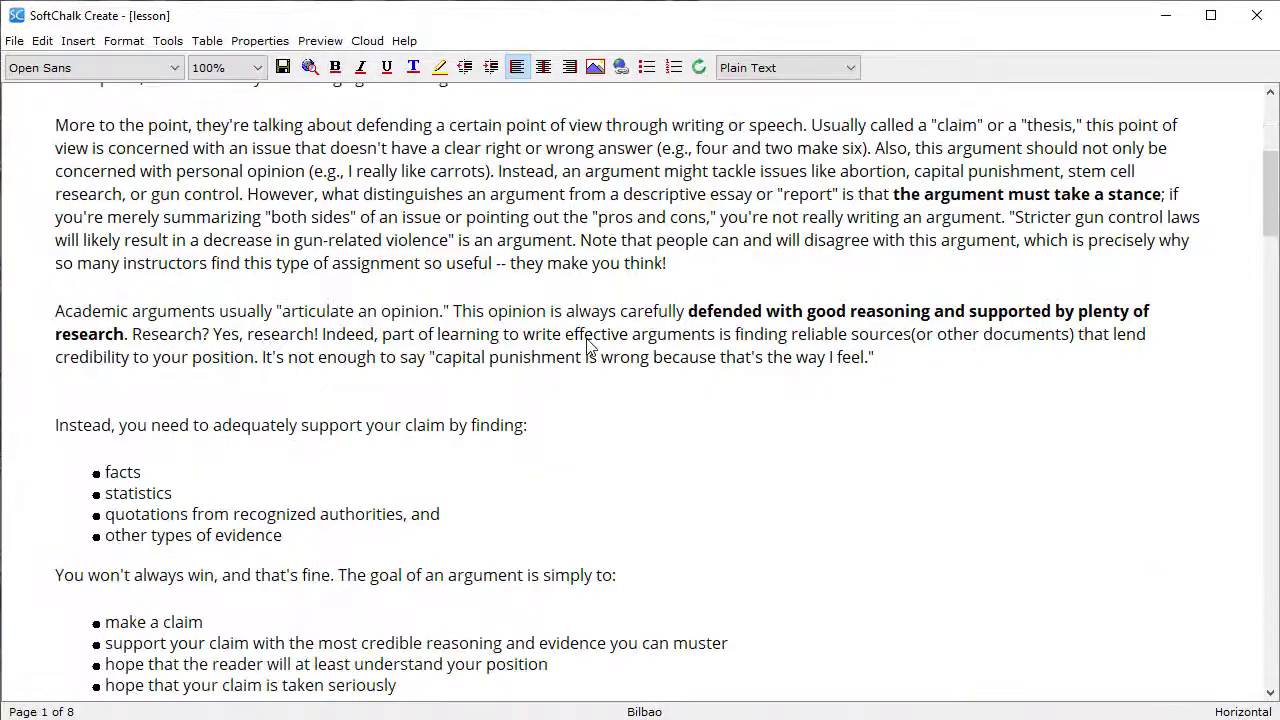
{"action": "scroll", "coordinate": [600, 344], "scroll_direction": "down", "scroll_amount": 8}
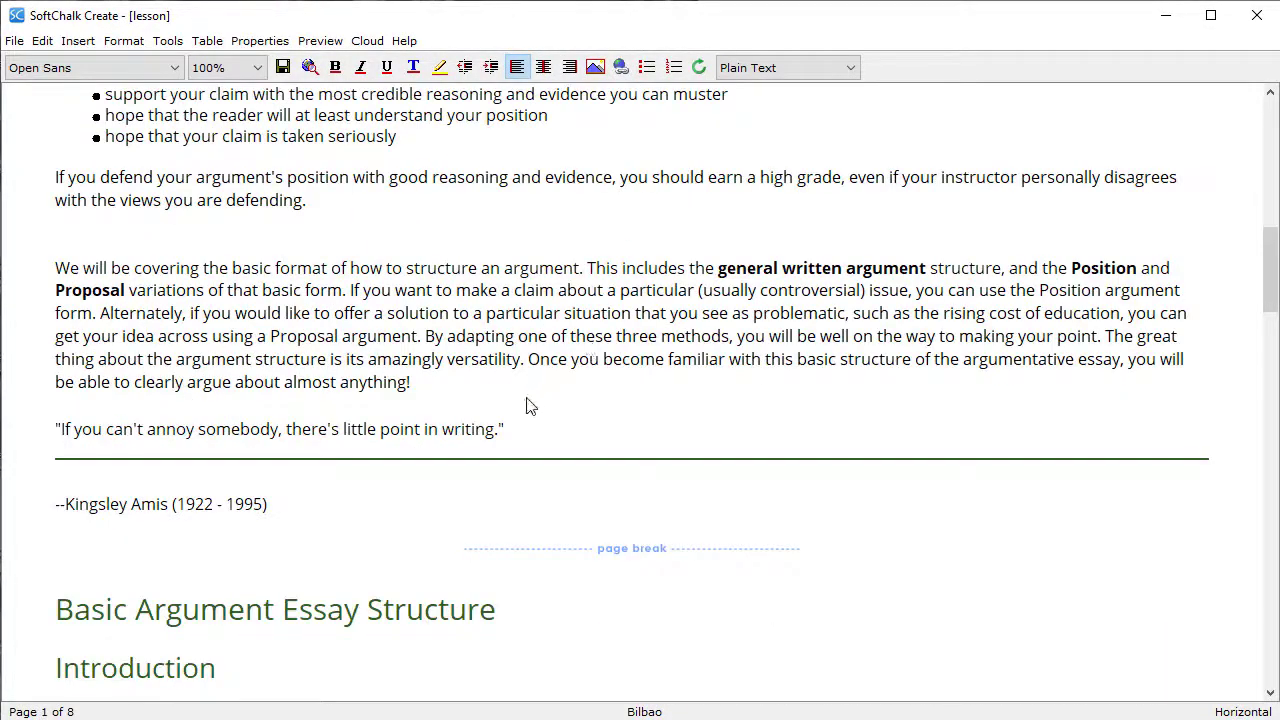
{"action": "left_click", "coordinate": [310, 512]}
{"action": "key", "text": "Return"}
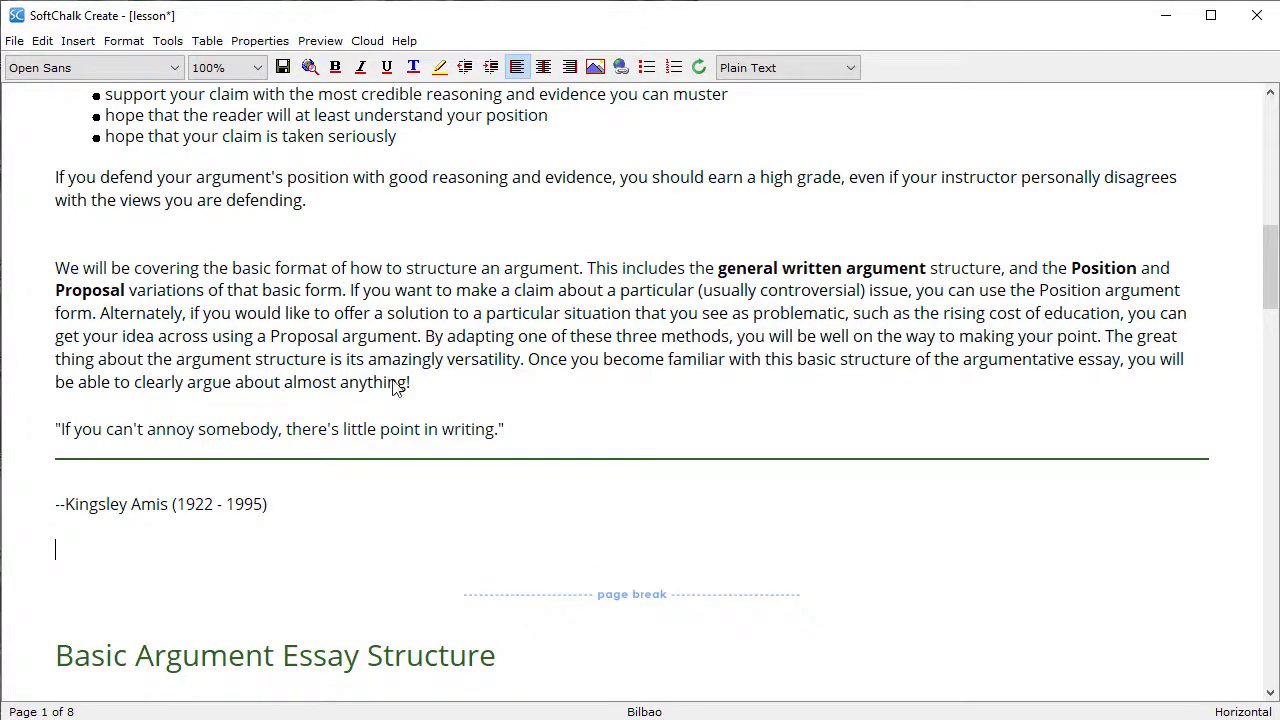
{"action": "left_click", "coordinate": [78, 41]}
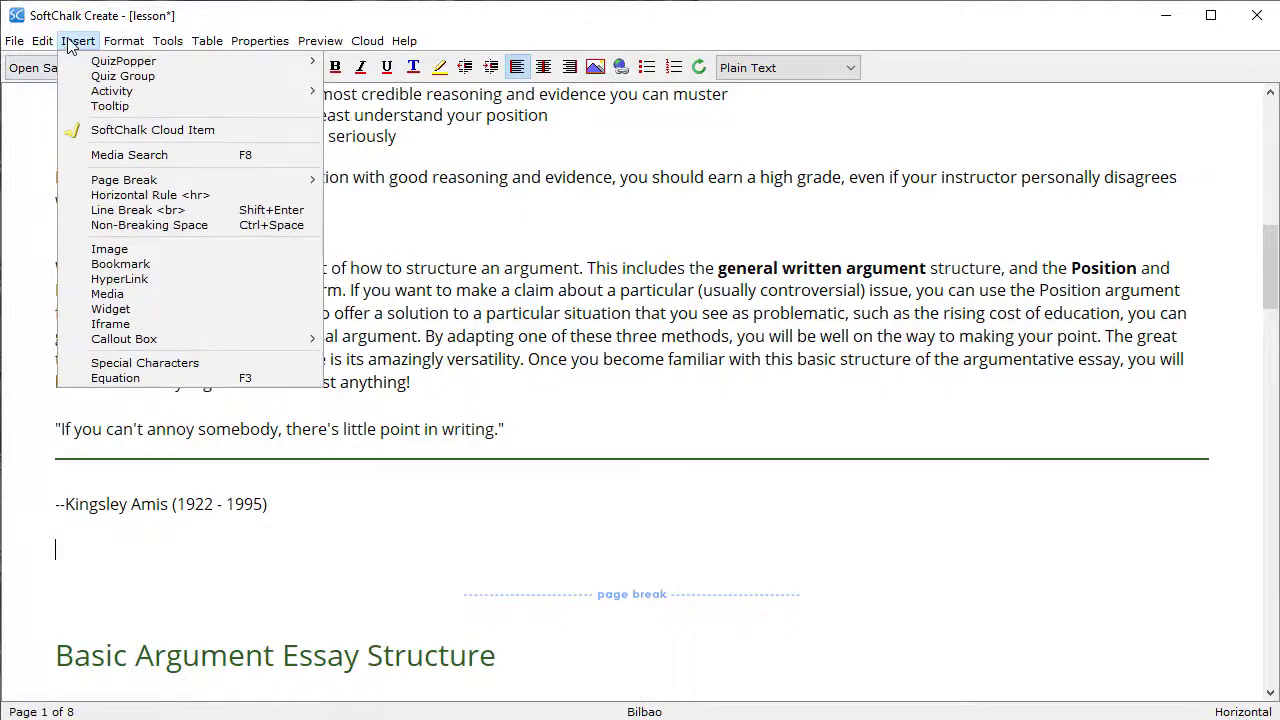
{"action": "mouse_move", "coordinate": [97, 63]}
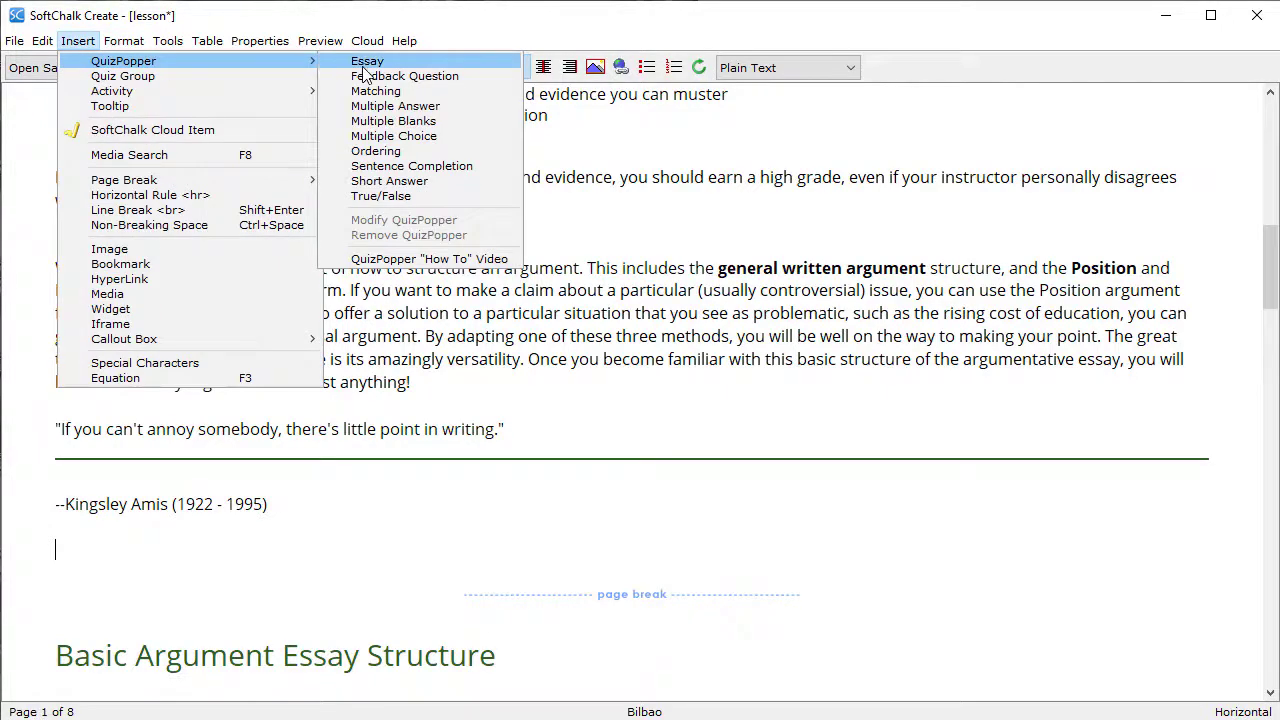
{"action": "left_click", "coordinate": [370, 197]}
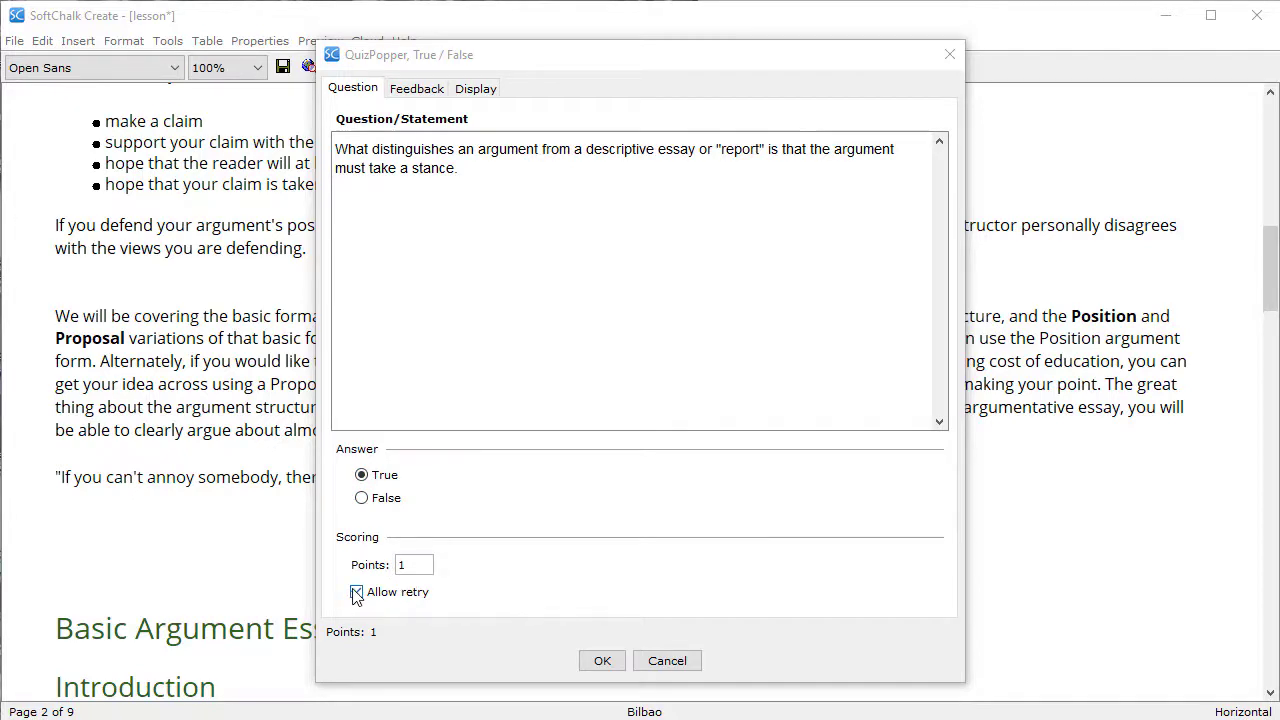
- Review the feedback for correct and wrong answers, keep the question embedded in the lesson page, and insert the True/False question
{"action": "left_click", "coordinate": [416, 89]}
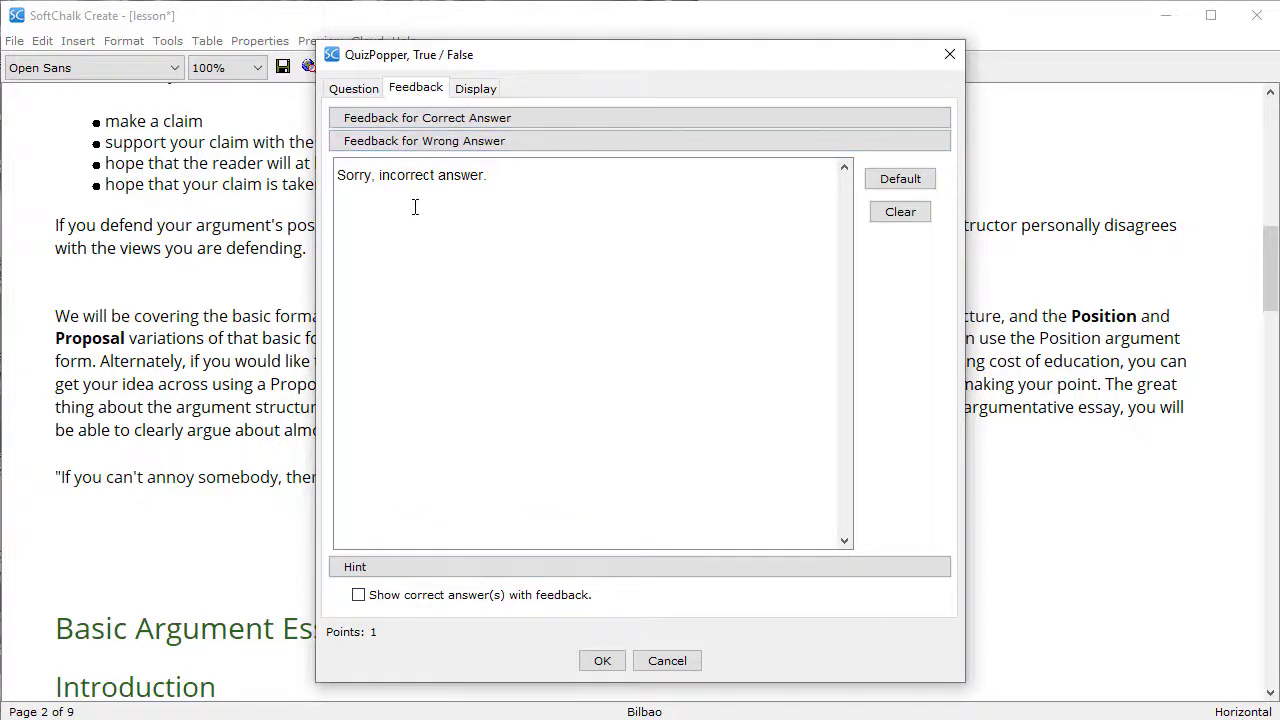
{"action": "left_click", "coordinate": [478, 121]}
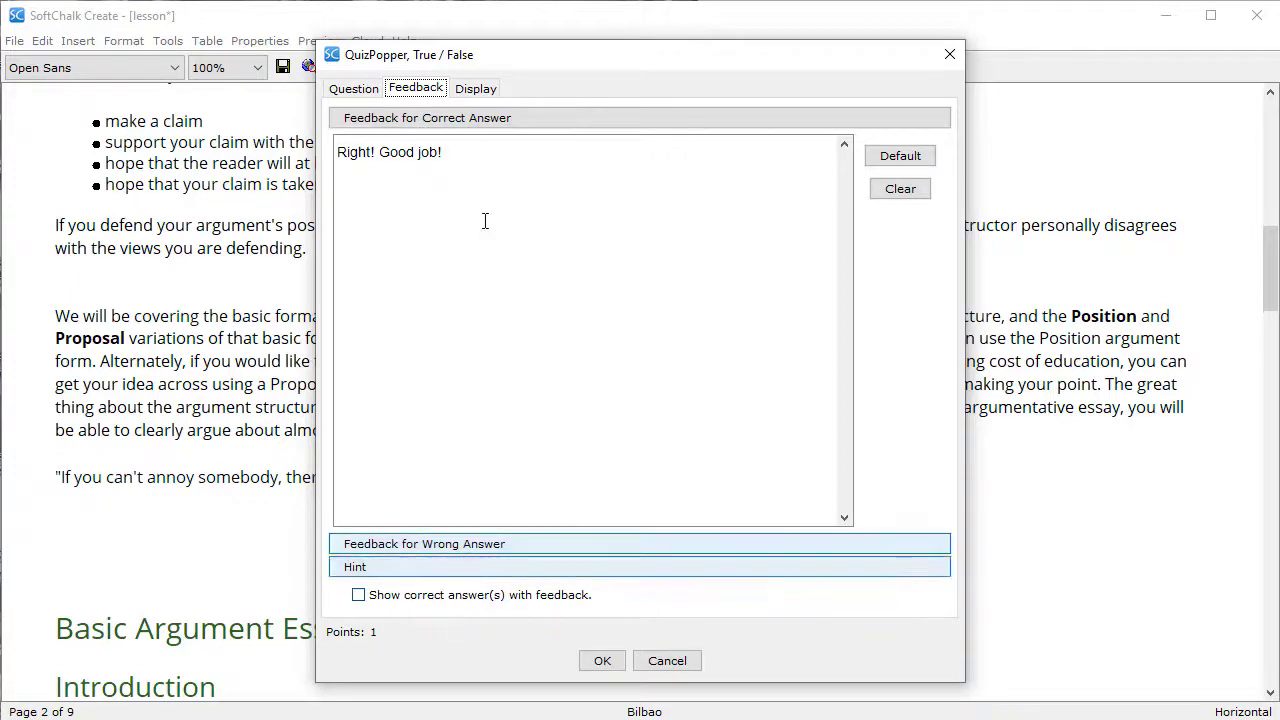
{"action": "left_click", "coordinate": [475, 89]}
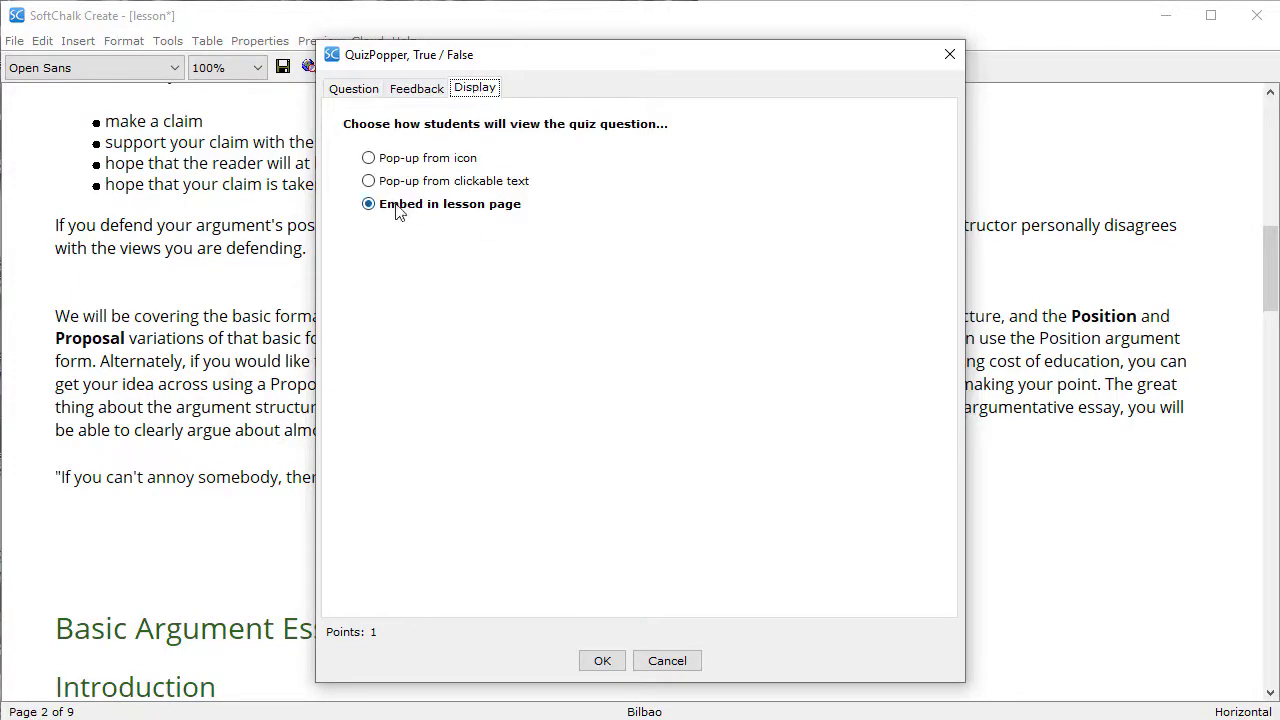
{"action": "left_click", "coordinate": [620, 660]}
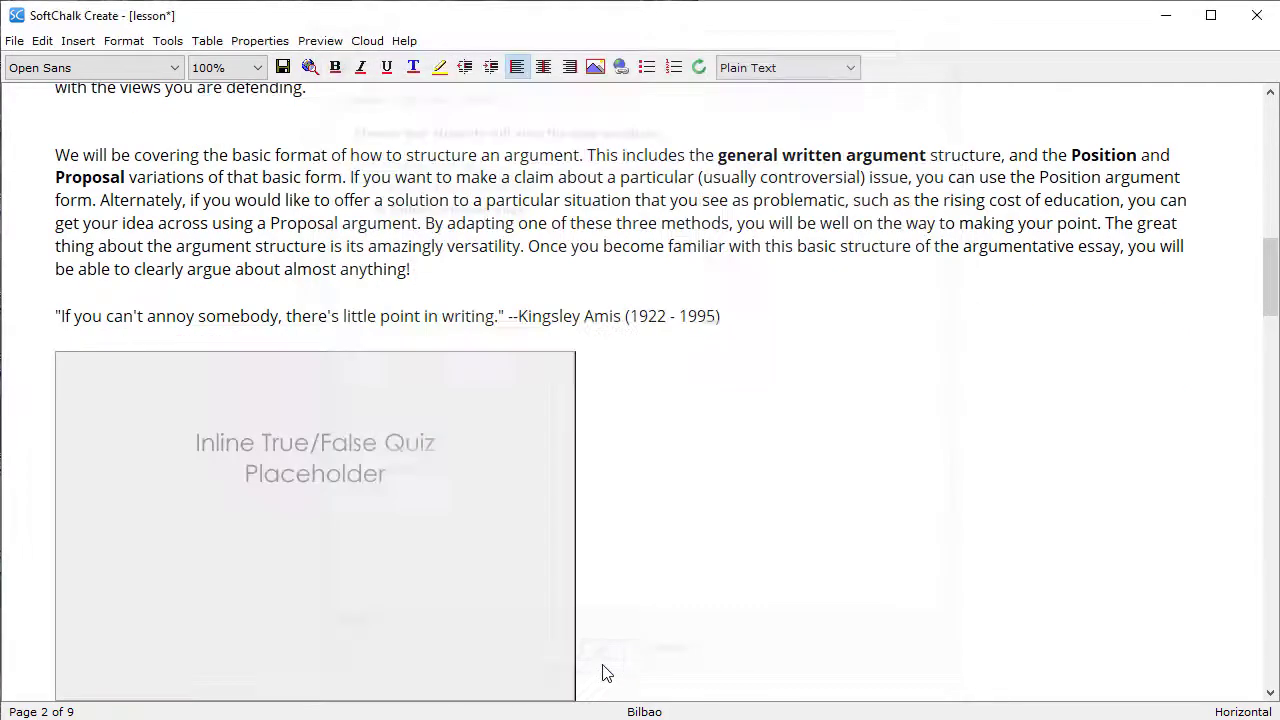
{"action": "scroll", "coordinate": [665, 419], "scroll_direction": "down", "scroll_amount": 3}
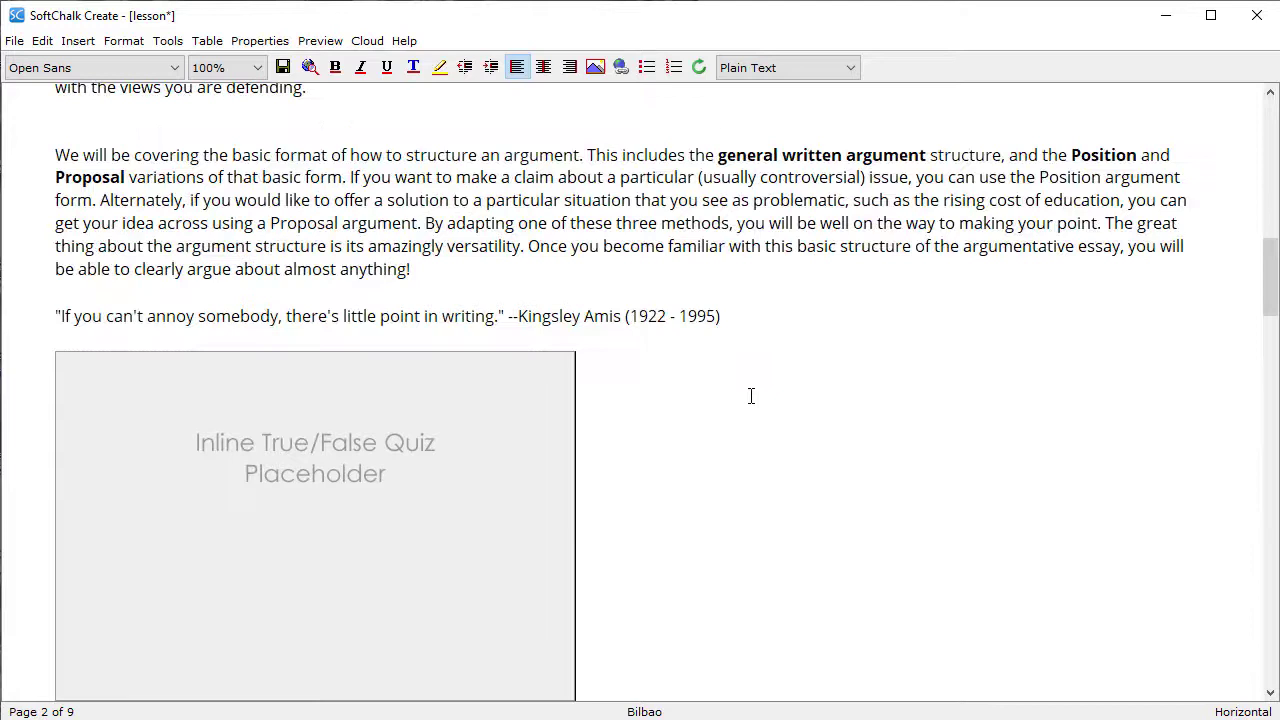
- Preview the lesson in the browser, answer the True/False question at the end of page 2 with True, and check the answer and score
{"action": "left_click", "coordinate": [320, 40]}
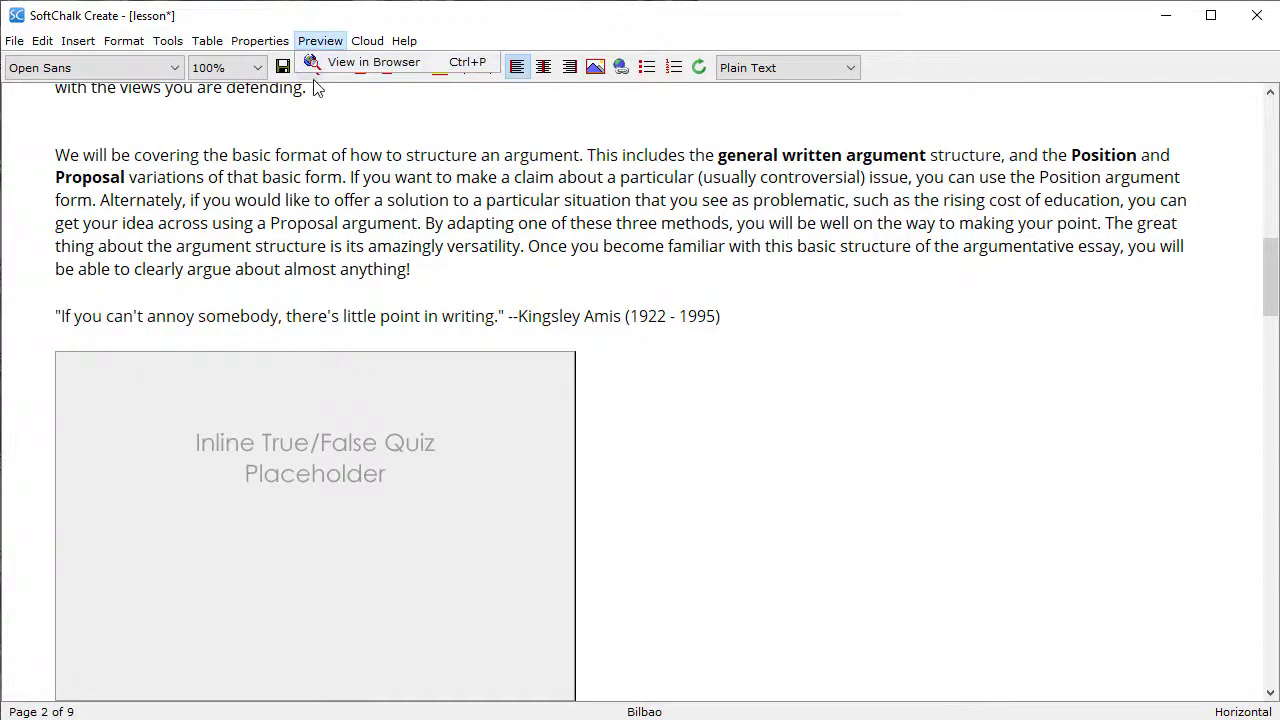
{"action": "left_click", "coordinate": [360, 62]}
{"action": "left_click", "coordinate": [551, 394]}
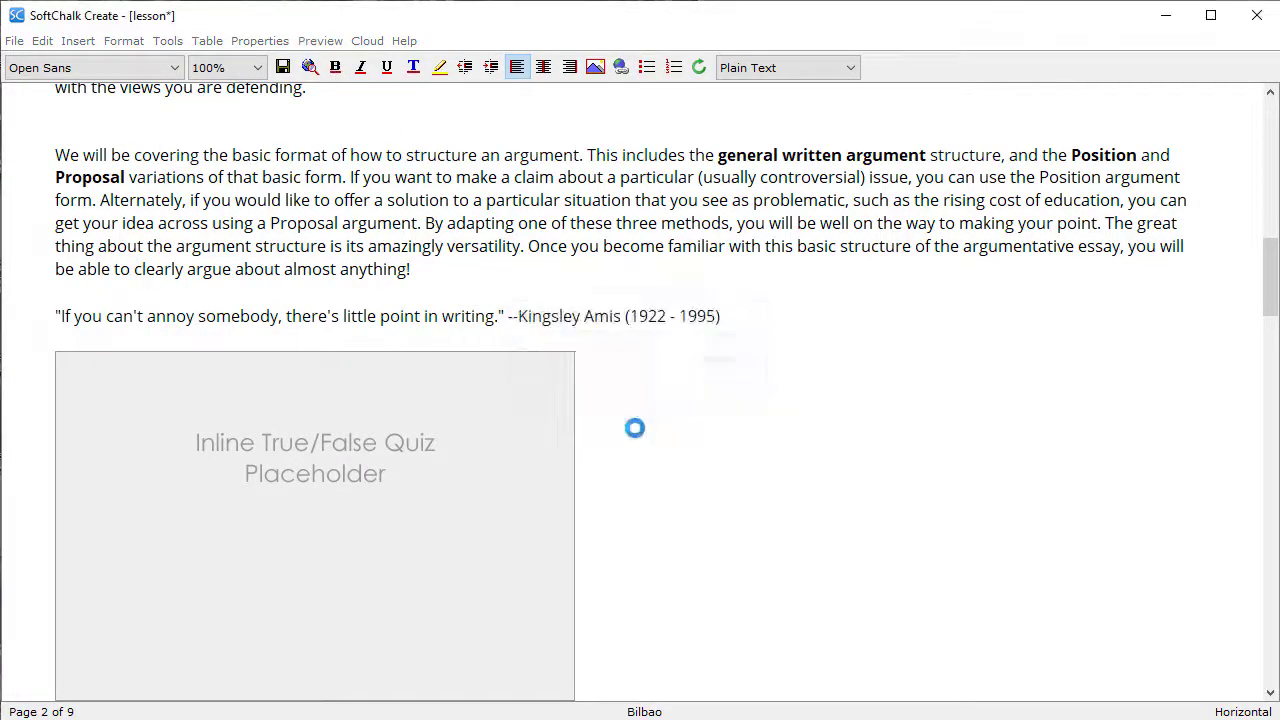
{"action": "scroll", "coordinate": [898, 510], "scroll_direction": "down", "scroll_amount": 10}
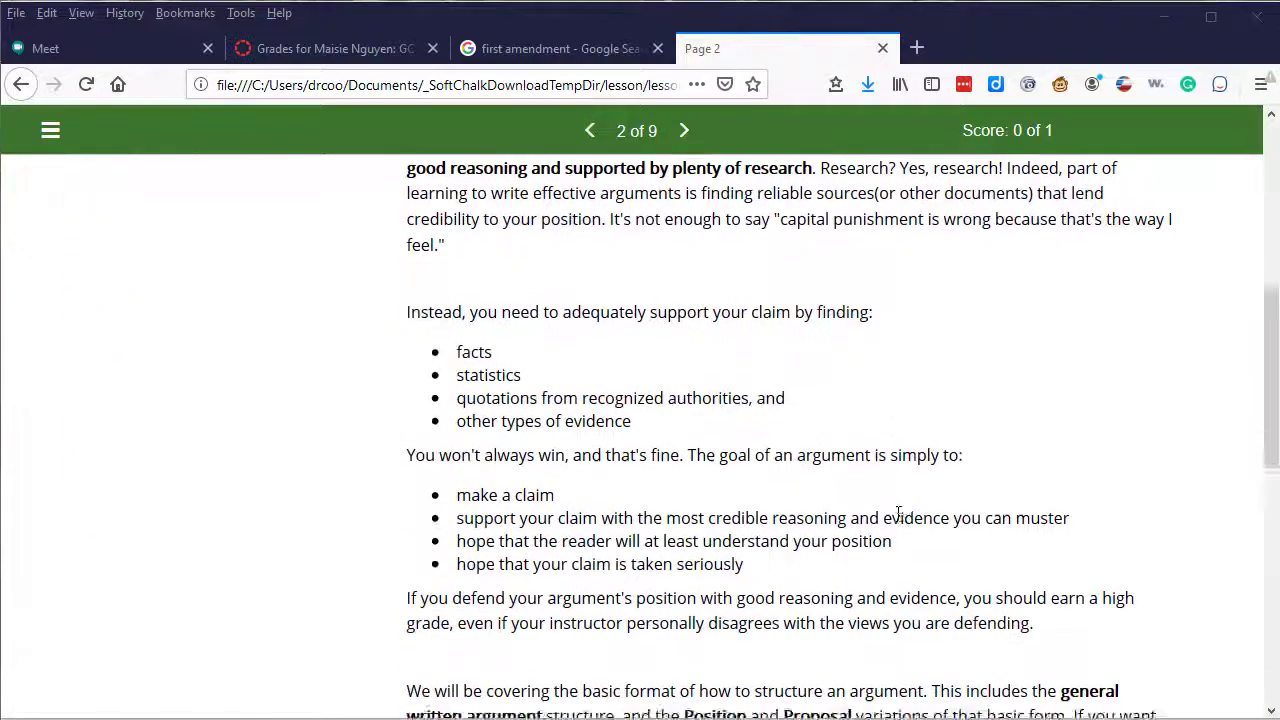
{"action": "scroll", "coordinate": [898, 522], "scroll_direction": "down", "scroll_amount": 3}
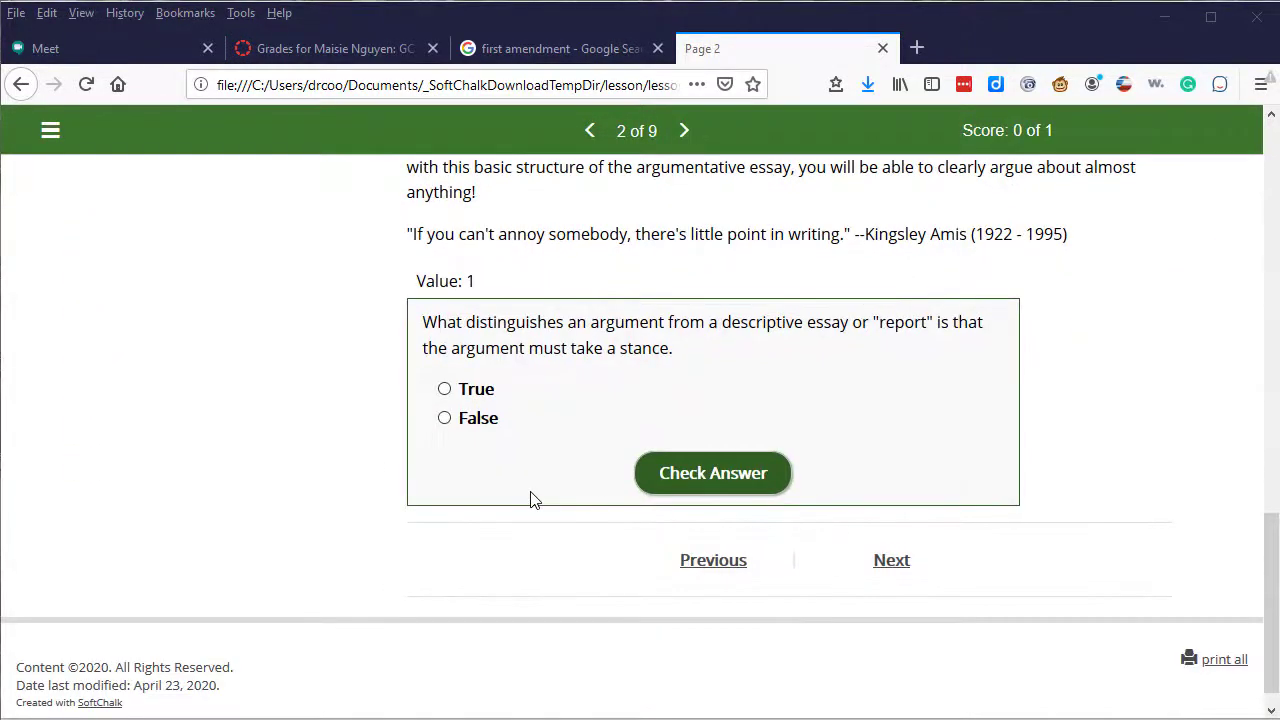
{"action": "left_click", "coordinate": [445, 390]}
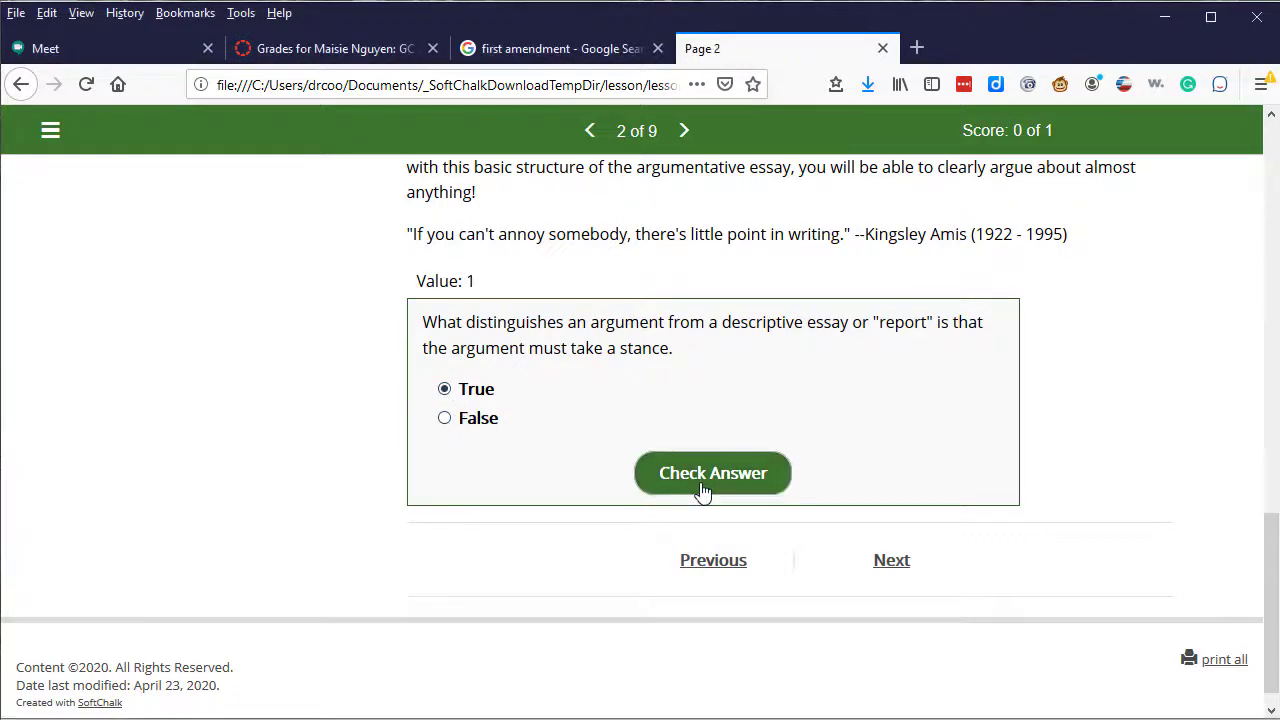
{"action": "left_click", "coordinate": [708, 488]}
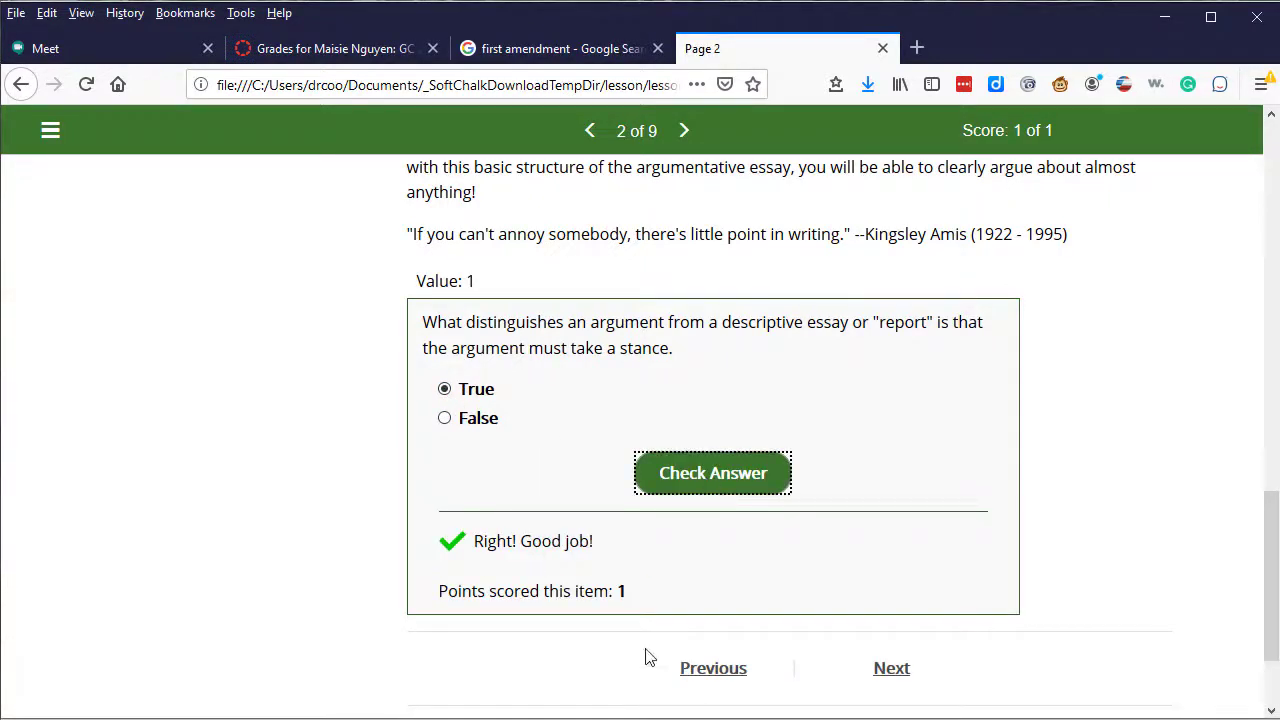
{"action": "mouse_move", "coordinate": [935, 108]}
{"action": "left_mouse_down"}
{"action": "mouse_move", "coordinate": [933, 165]}
{"action": "mouse_move", "coordinate": [1086, 112]}
{"action": "mouse_move", "coordinate": [990, 118]}
{"action": "left_mouse_up"}
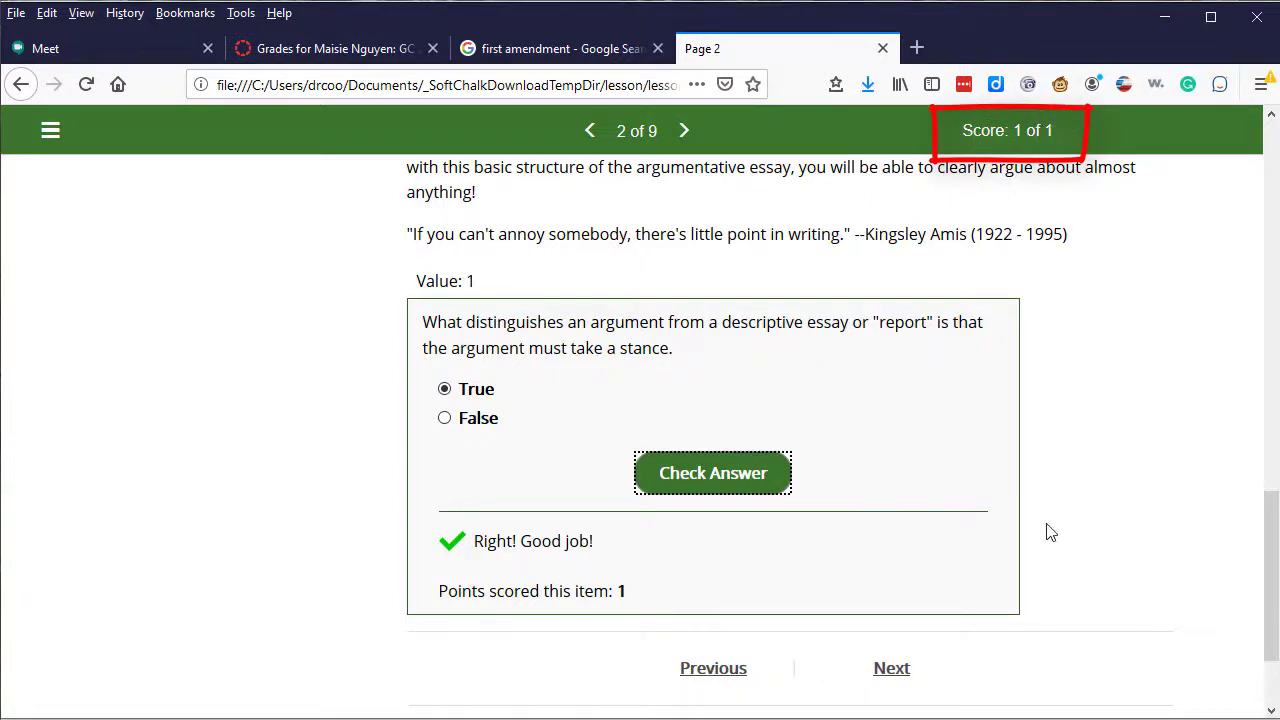
{"action": "key", "text": "Escape"}
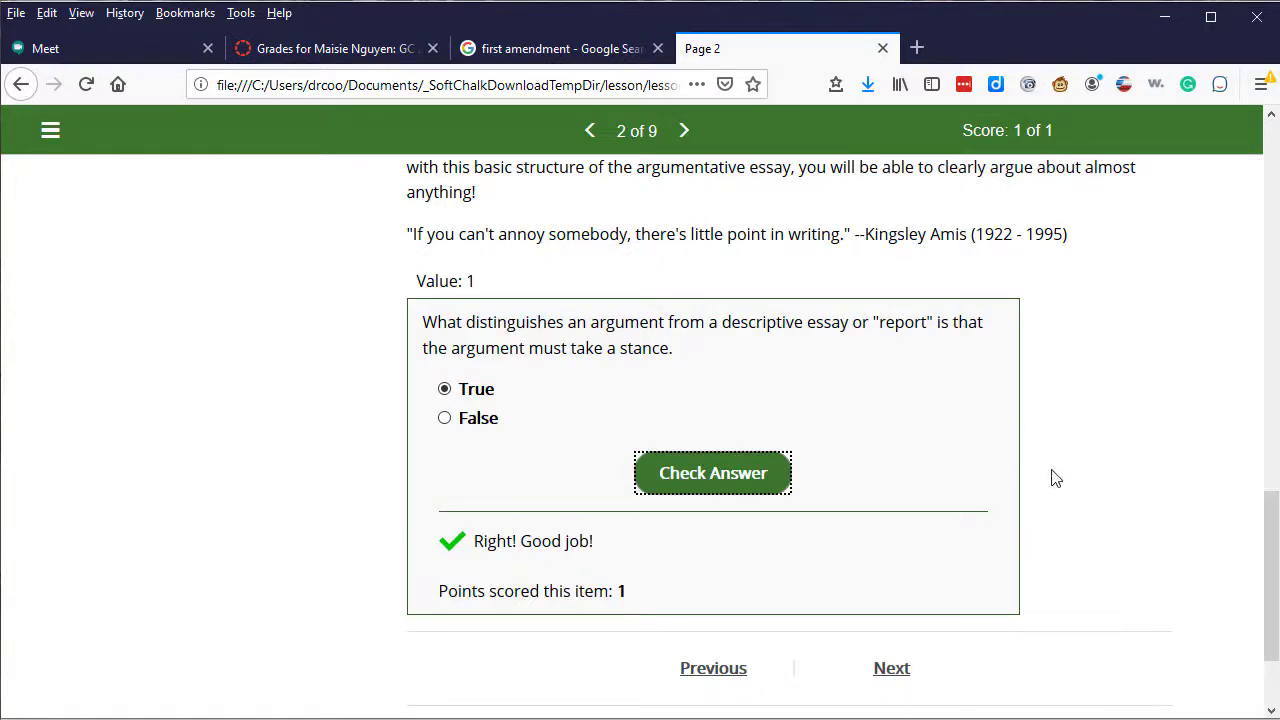
- Return to SoftChalk Create, add a blank line after the Introduction's last paragraph before the page break, and look over the insertable items
{"action": "key", "text": "alt+Tab"}
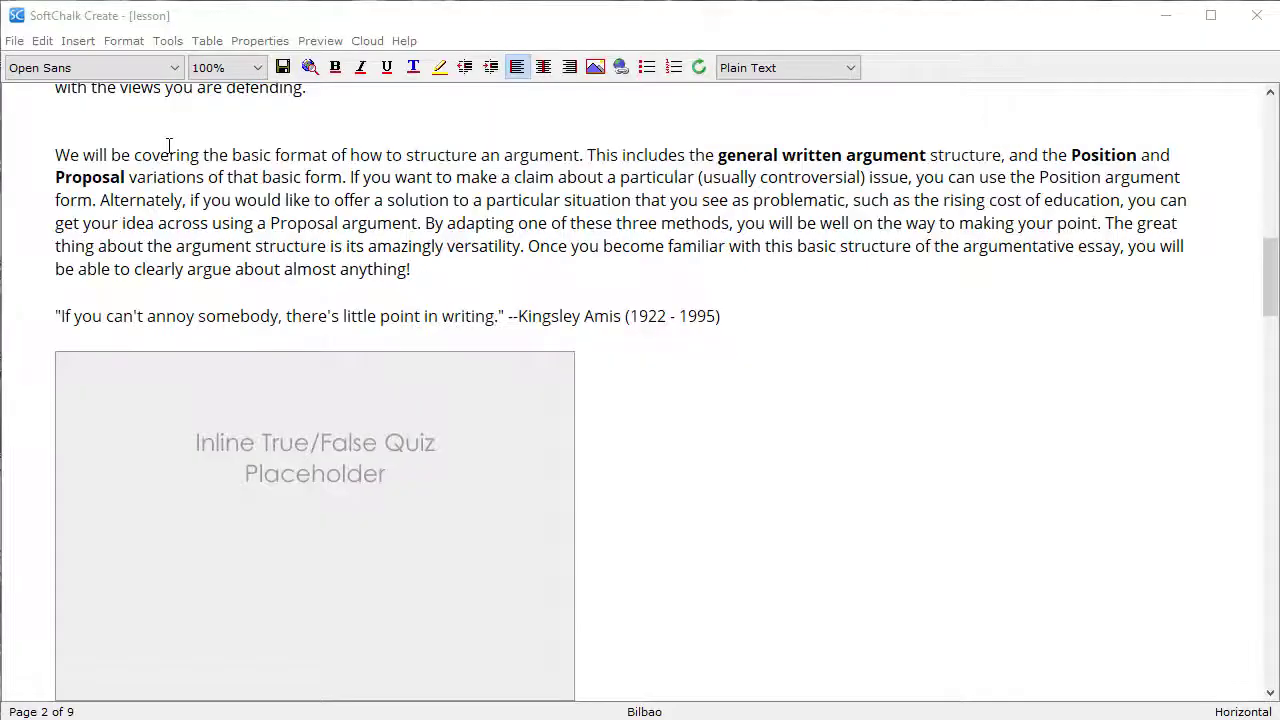
{"action": "scroll", "coordinate": [620, 360], "scroll_direction": "down", "scroll_amount": 10}
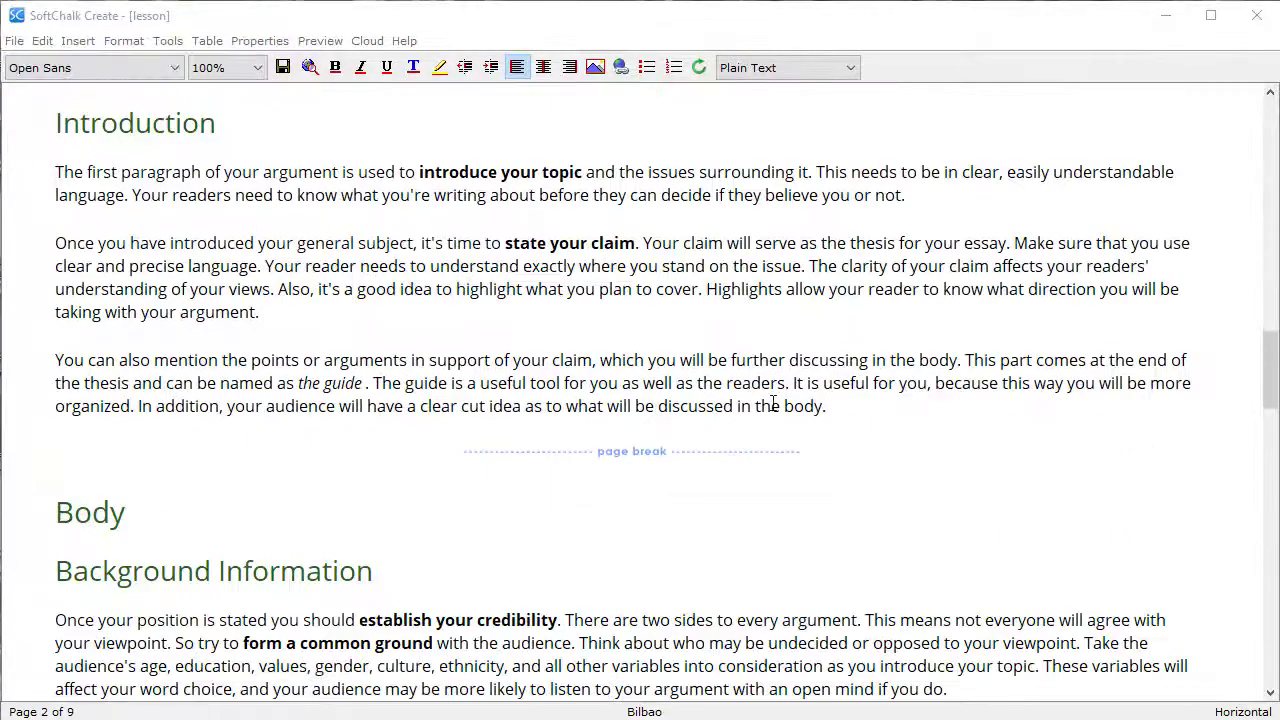
{"action": "left_click", "coordinate": [841, 407]}
{"action": "key", "text": "Return"}
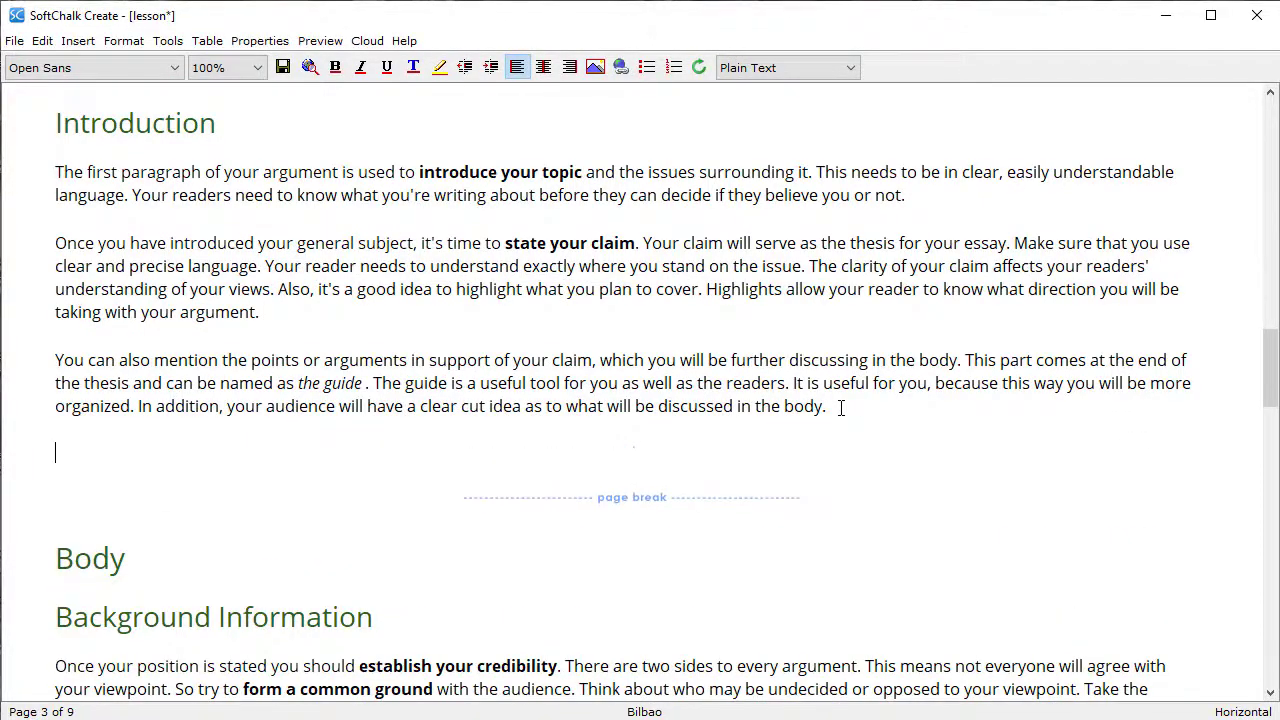
{"action": "left_click", "coordinate": [74, 40]}
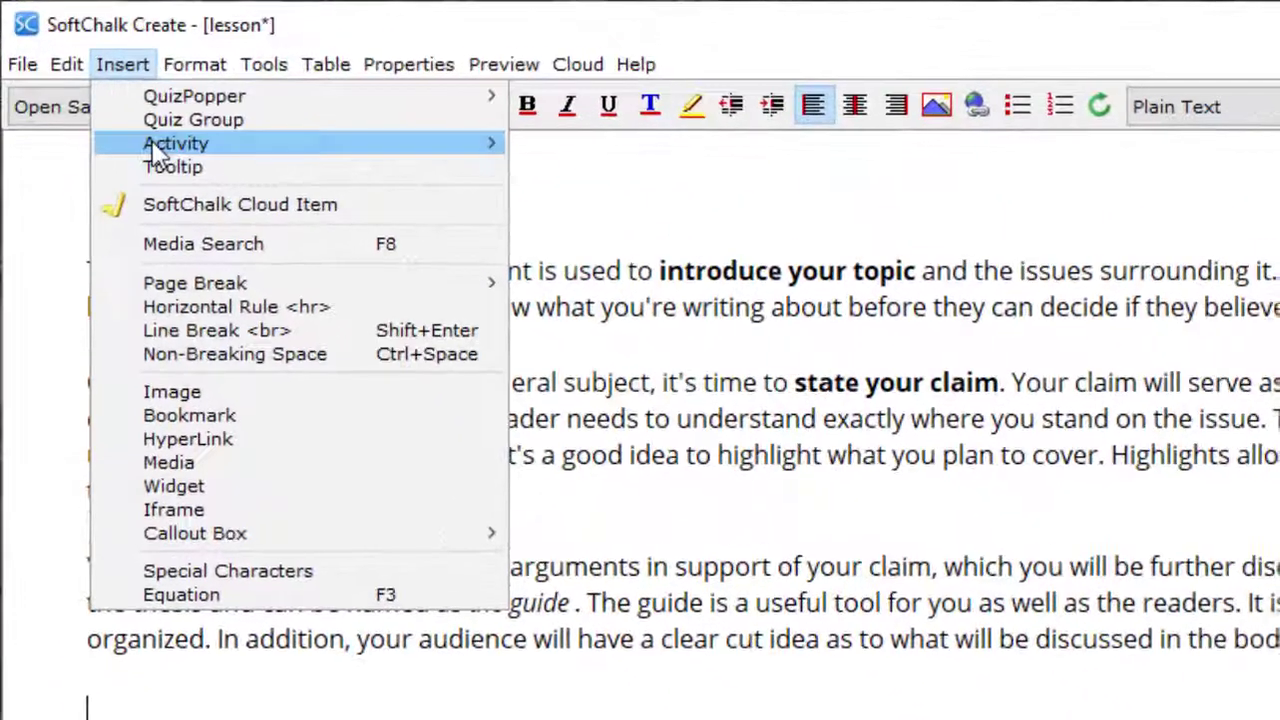
{"action": "mouse_move", "coordinate": [114, 92]}
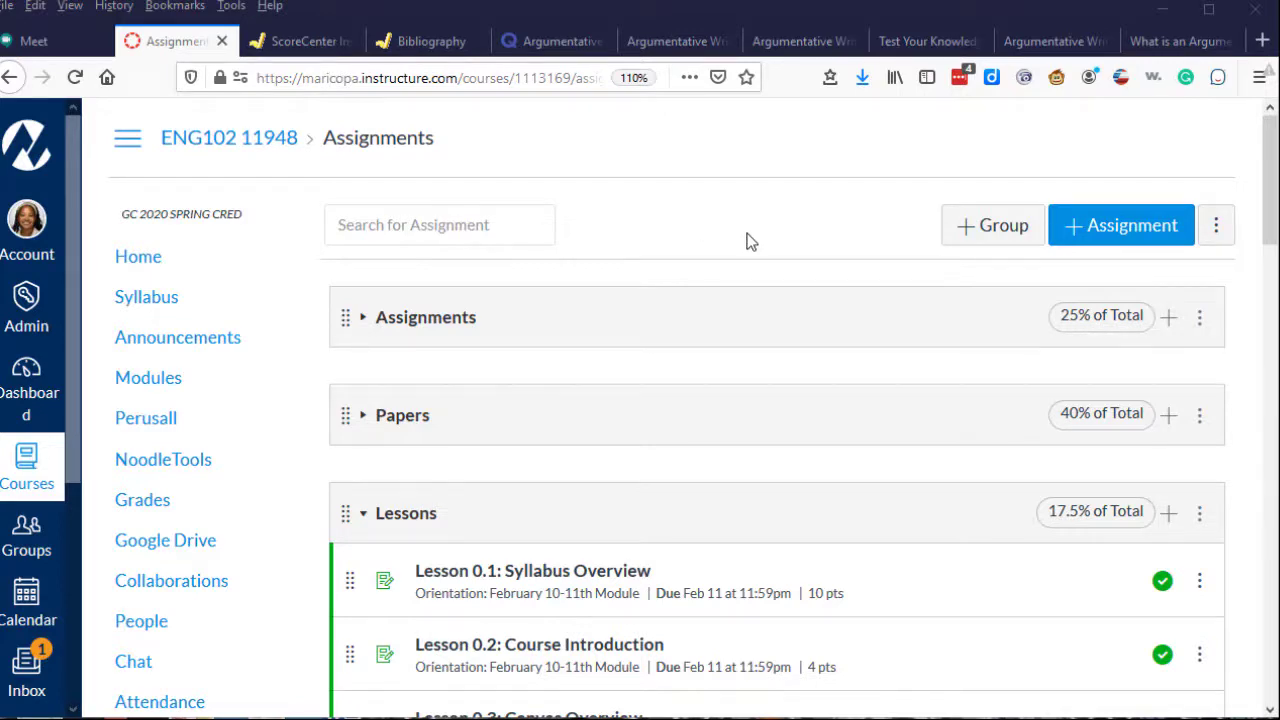
- Look through the Lessons group in the Canvas course's assignment list, from Lesson 0.1 to Lesson 13.2
{"action": "scroll", "coordinate": [746, 237], "scroll_direction": "down", "scroll_amount": 4}
{"action": "scroll", "coordinate": [751, 243], "scroll_direction": "down", "scroll_amount": 2}
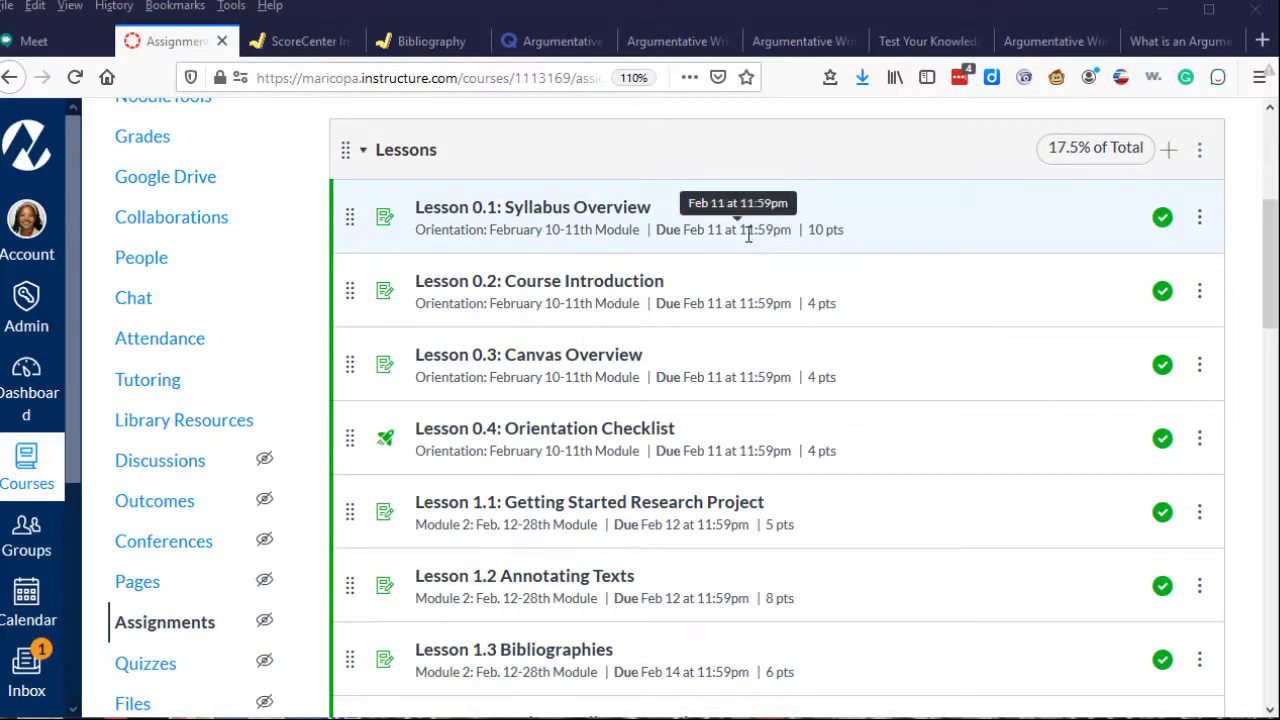
{"action": "scroll", "coordinate": [748, 234], "scroll_direction": "down", "scroll_amount": 2}
{"action": "scroll", "coordinate": [748, 238], "scroll_direction": "up", "scroll_amount": 2}
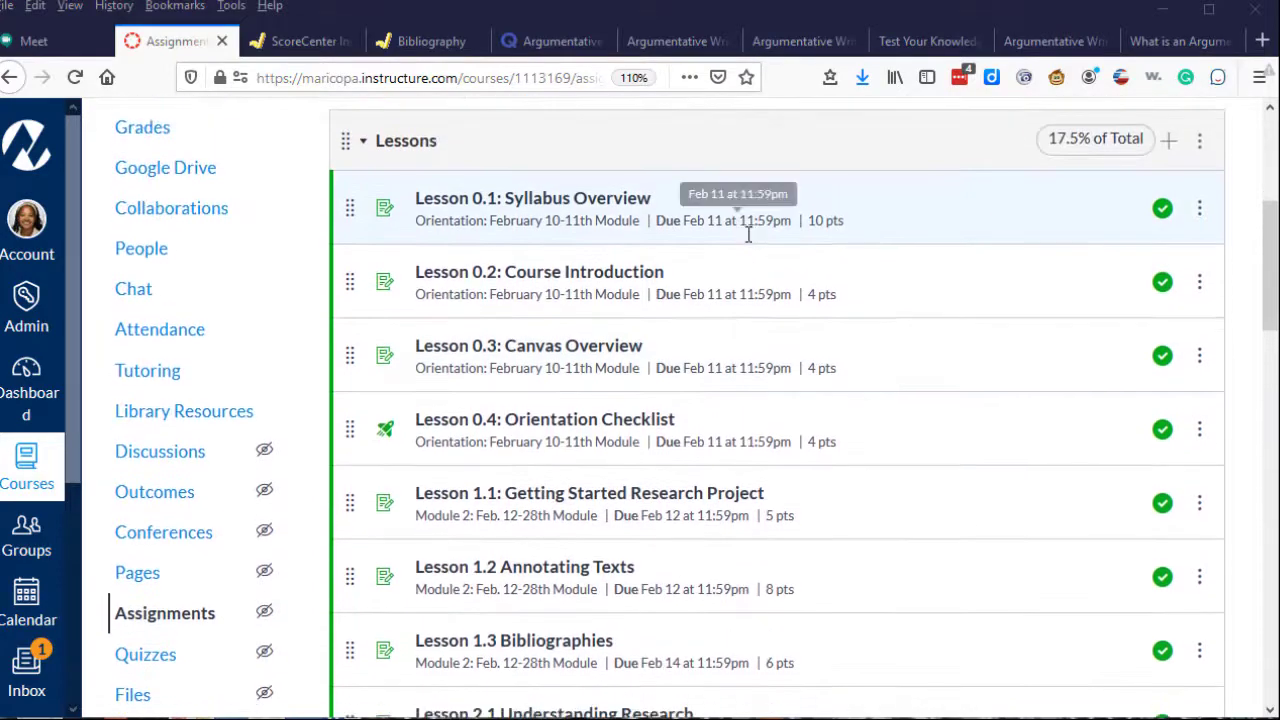
{"action": "scroll", "coordinate": [748, 236], "scroll_direction": "down", "scroll_amount": 10}
{"action": "scroll", "coordinate": [748, 236], "scroll_direction": "down", "scroll_amount": 10}
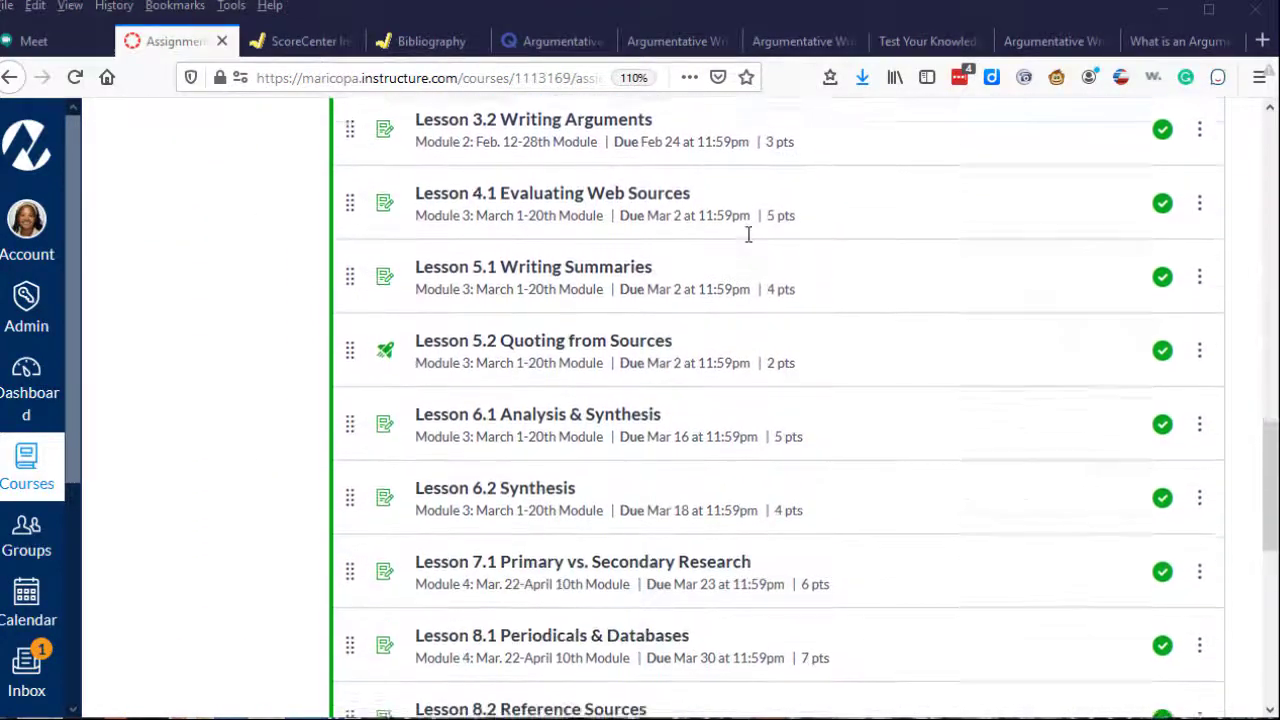
{"action": "scroll", "coordinate": [748, 238], "scroll_direction": "up", "scroll_amount": 10}
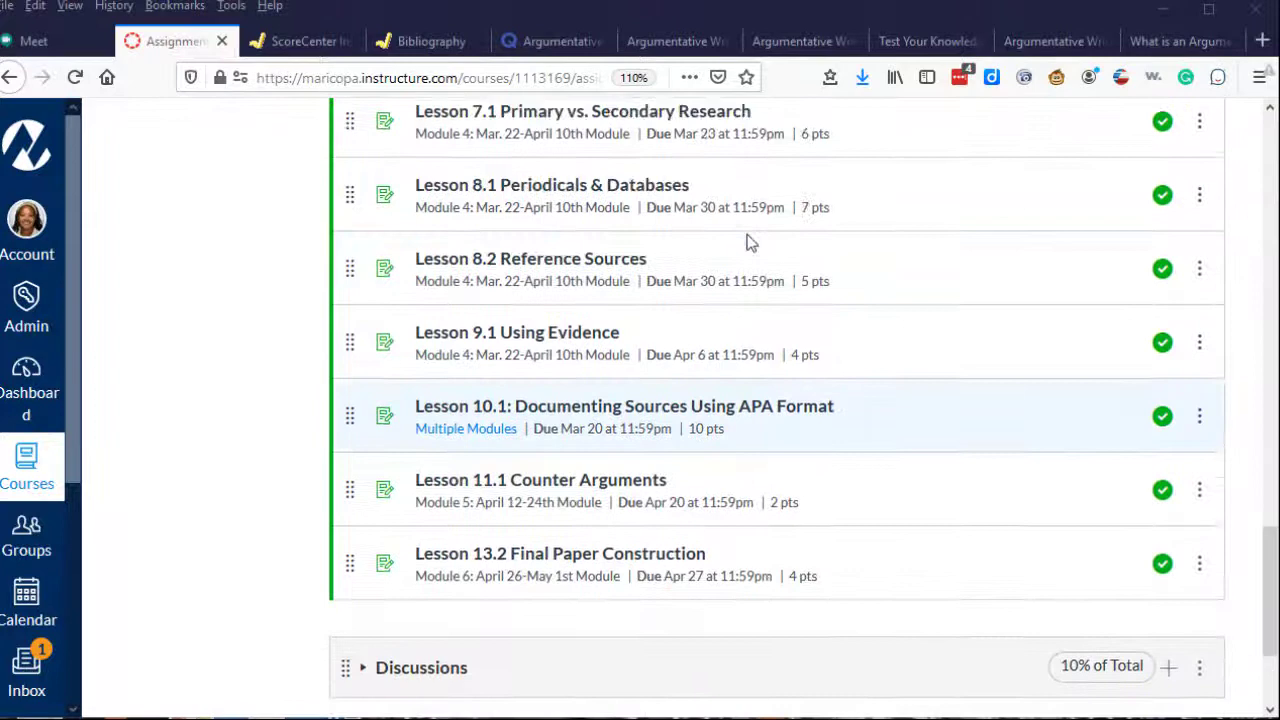
{"action": "scroll", "coordinate": [749, 241], "scroll_direction": "up", "scroll_amount": 6}
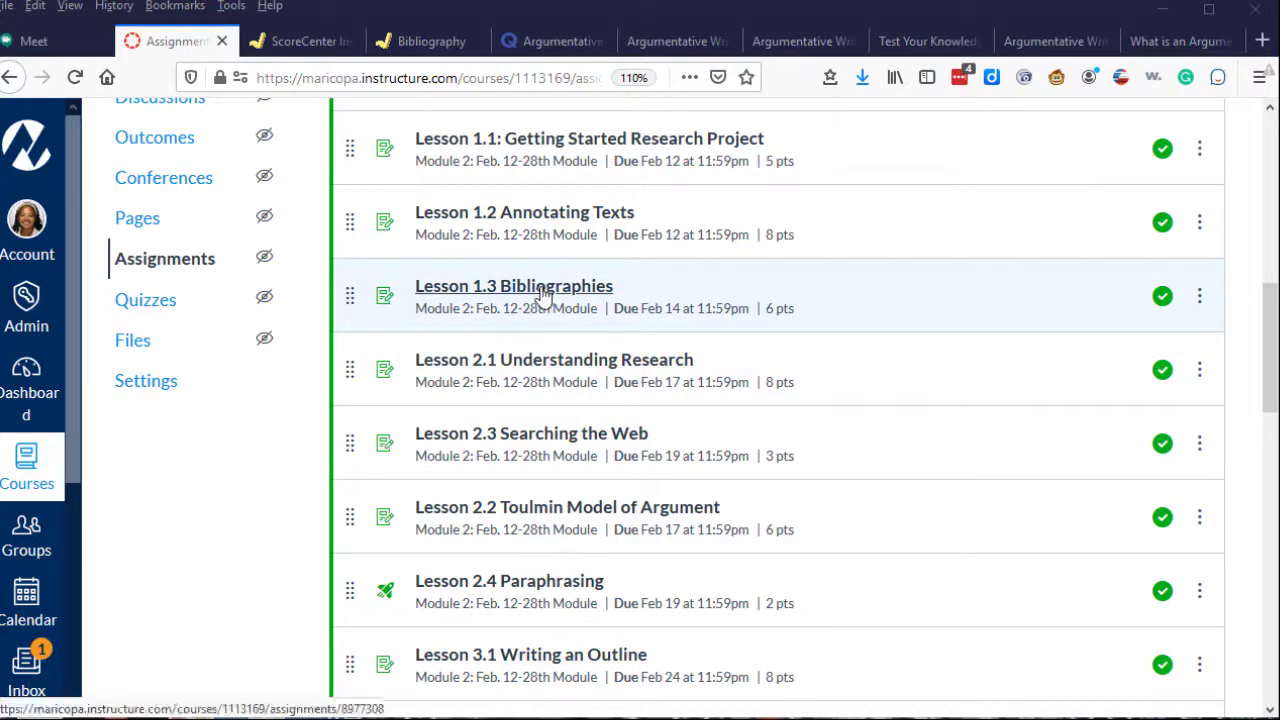
- Switch to SoftChalk ScoreCenter, view the score details for Lesson 1.3 Bibliographies, and open that lesson
{"action": "left_click", "coordinate": [305, 48]}
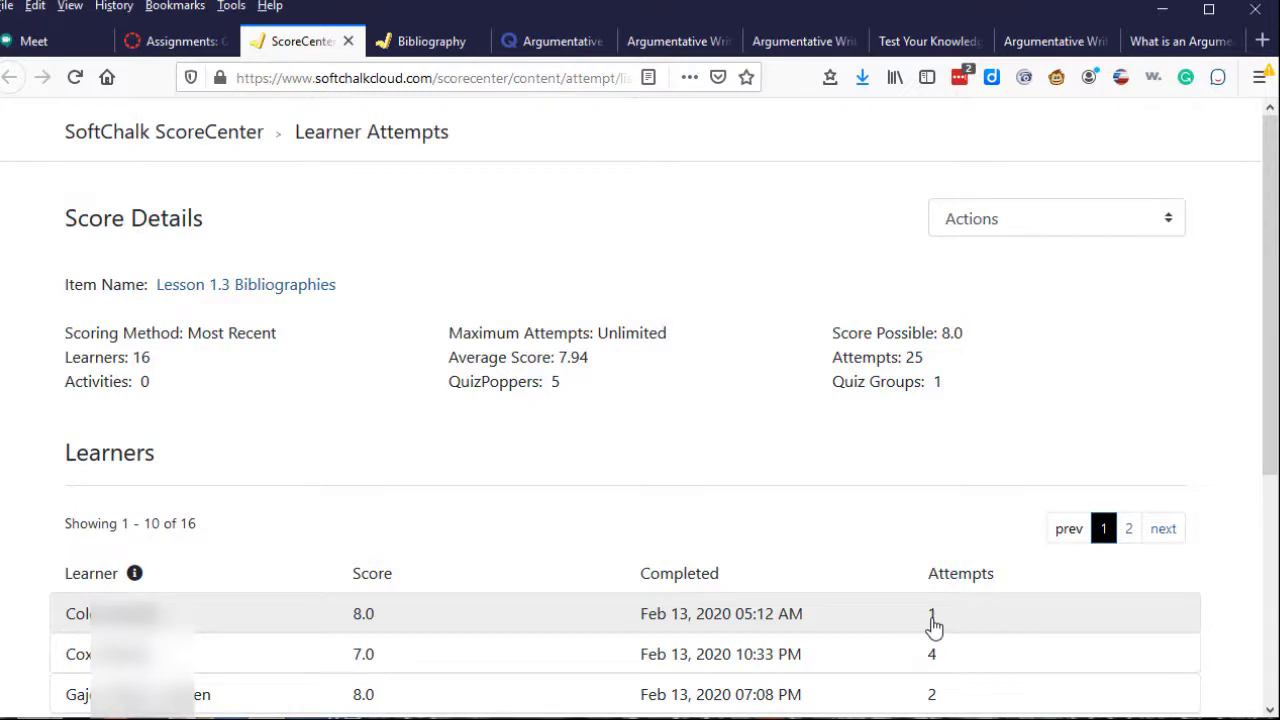
{"action": "left_click", "coordinate": [293, 286]}
{"action": "left_click", "coordinate": [490, 50]}
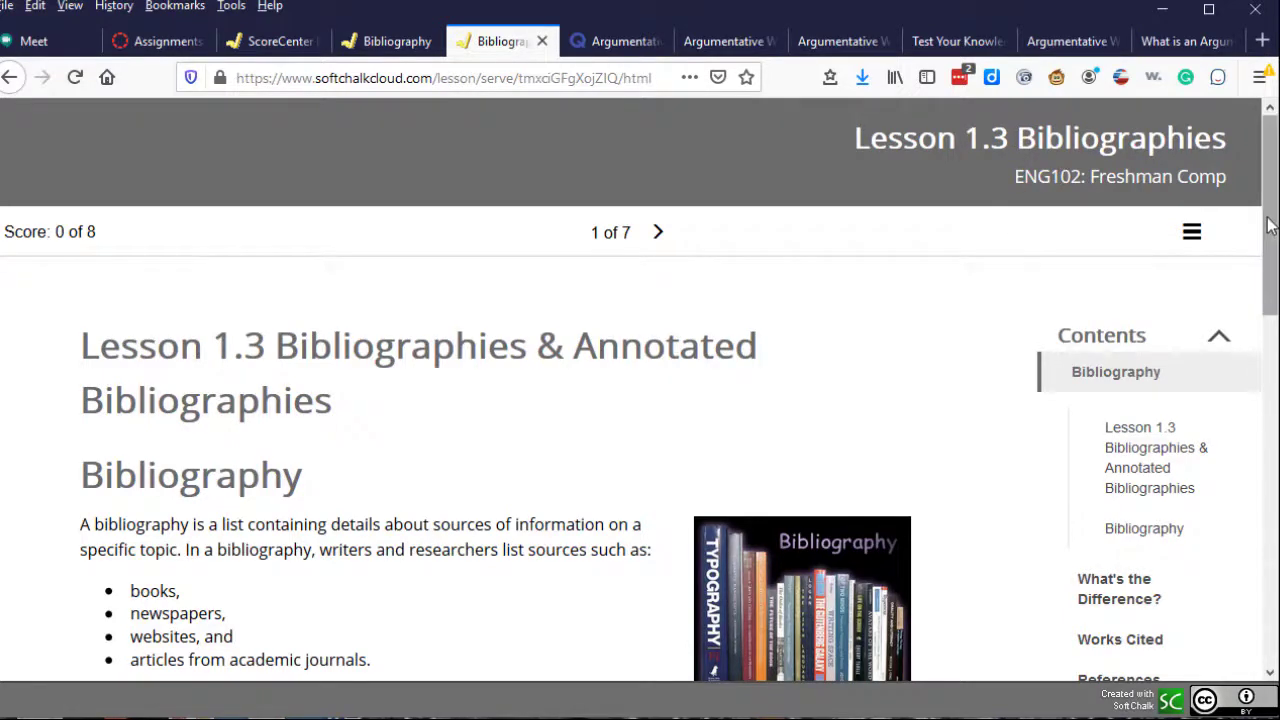
- Look over the first page of the Bibliographies lesson, and collapse and re-expand its table of contents
{"action": "scroll", "coordinate": [1268, 225], "scroll_direction": "down", "scroll_amount": 4}
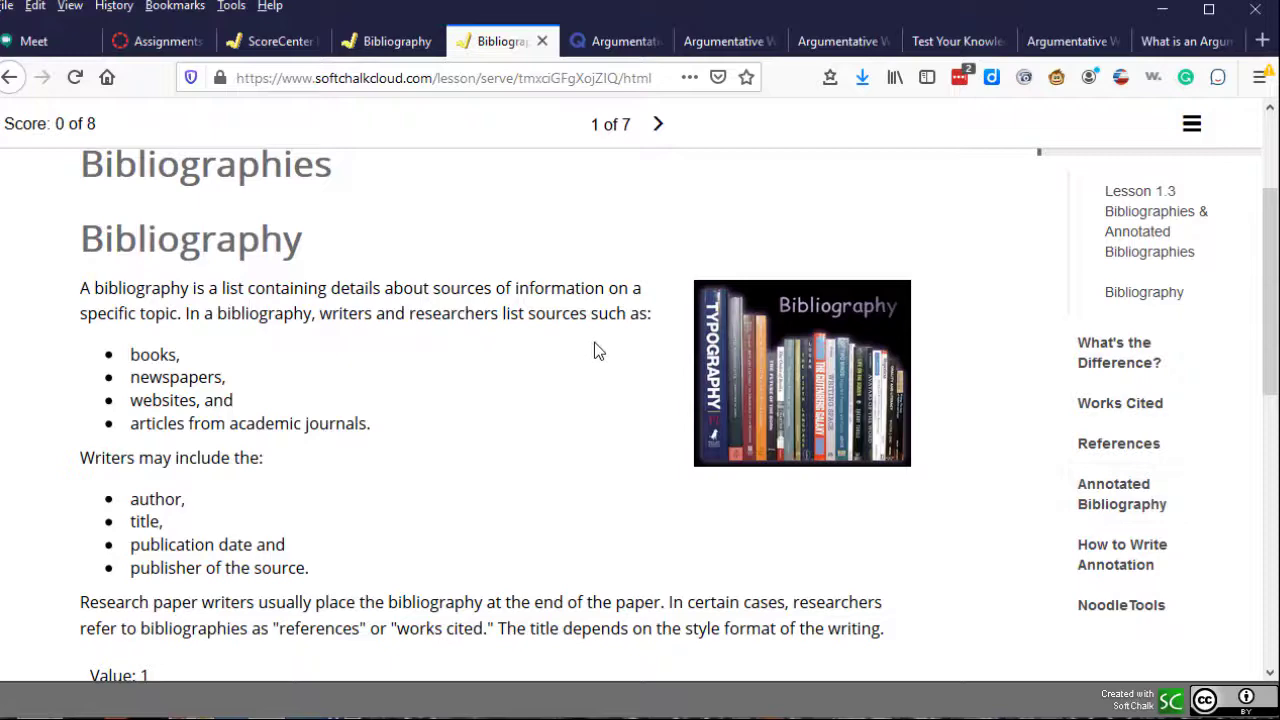
{"action": "scroll", "coordinate": [595, 350], "scroll_direction": "up", "scroll_amount": 4}
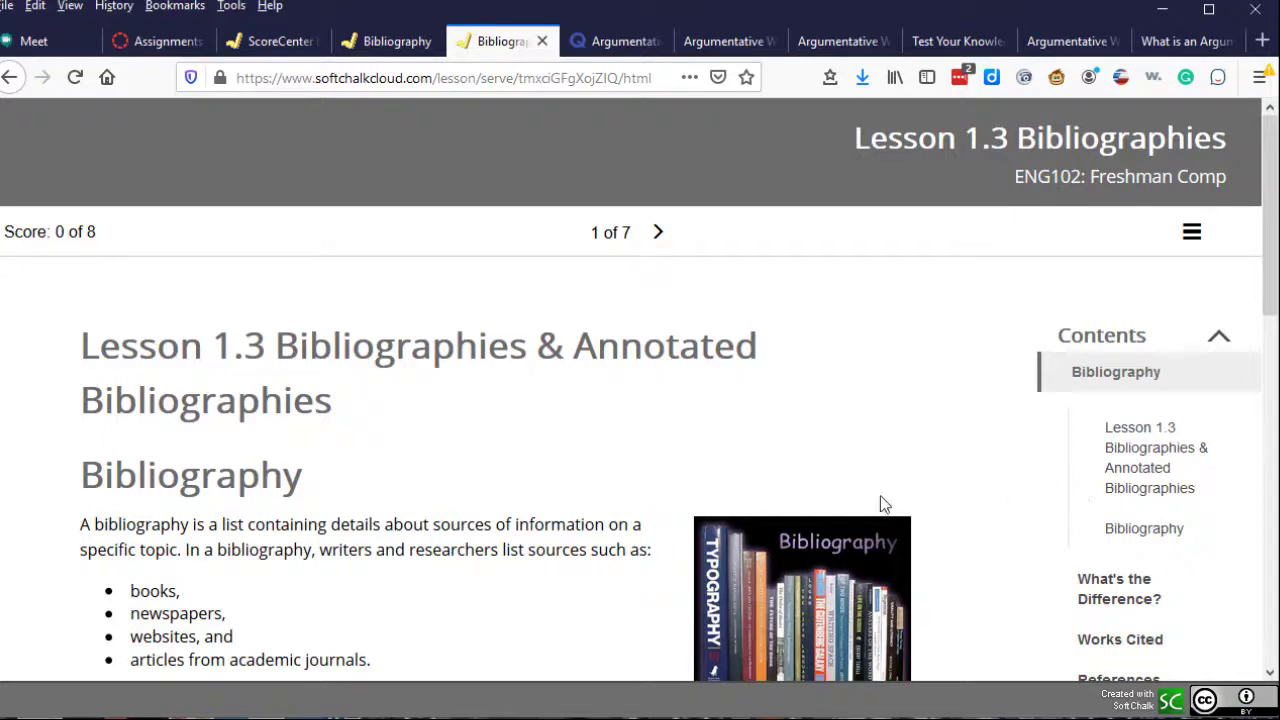
{"action": "left_click", "coordinate": [1219, 338]}
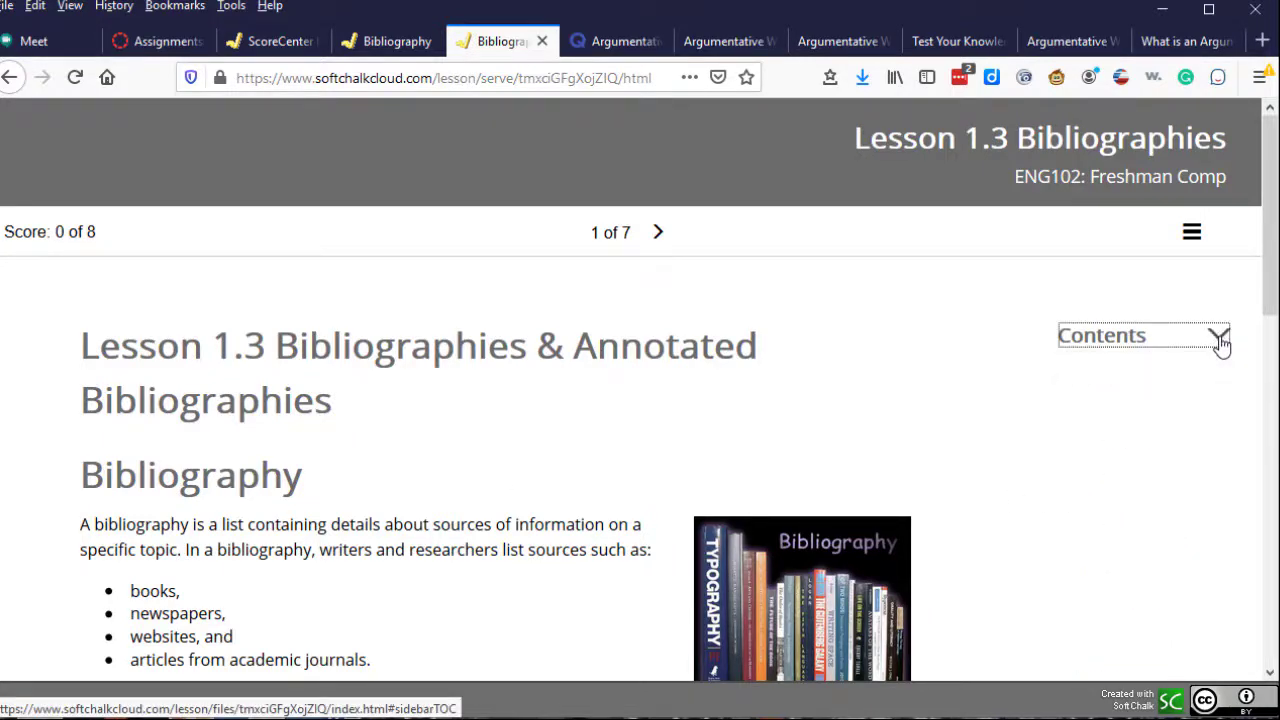
{"action": "left_click", "coordinate": [1219, 338]}
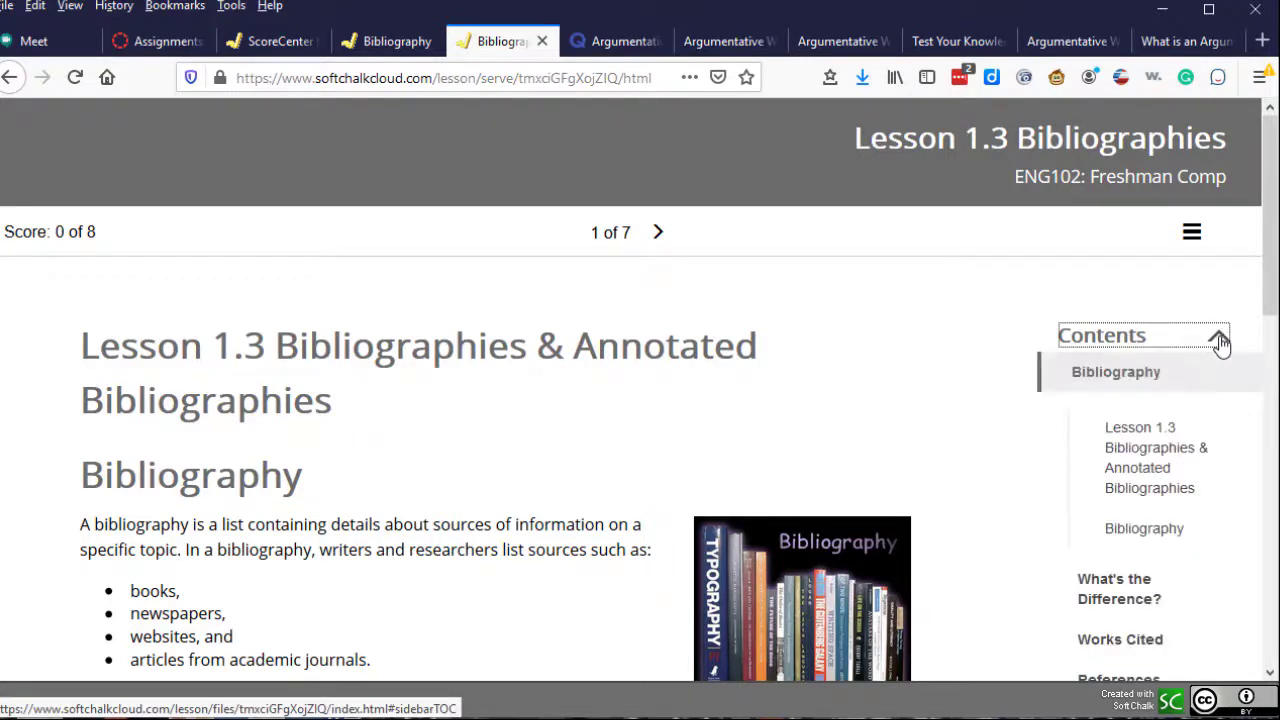
- Try the quiz question on bibliography sources by checking the answer "author", review the feedback, and select "books" as well
{"action": "left_click", "coordinate": [658, 234]}
{"action": "scroll", "coordinate": [569, 364], "scroll_direction": "down", "scroll_amount": 5}
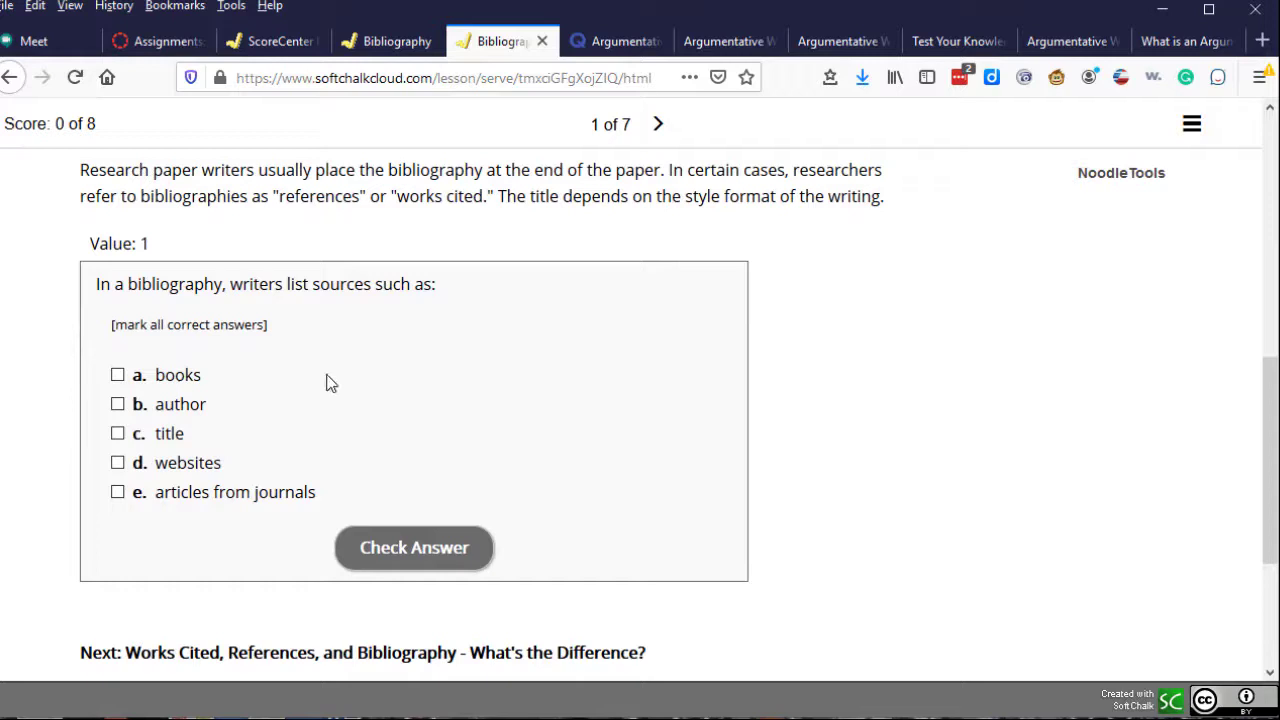
{"action": "left_click", "coordinate": [117, 405]}
{"action": "left_click", "coordinate": [409, 557]}
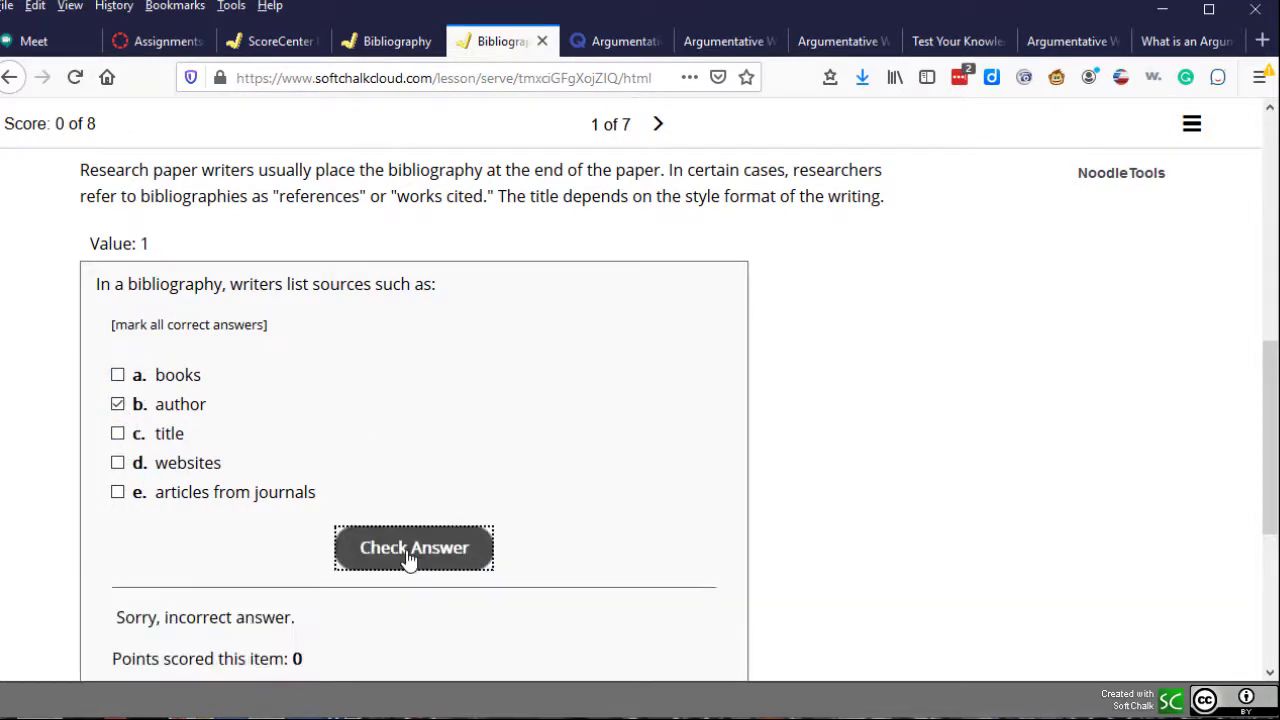
{"action": "scroll", "coordinate": [898, 400], "scroll_direction": "down", "scroll_amount": 2}
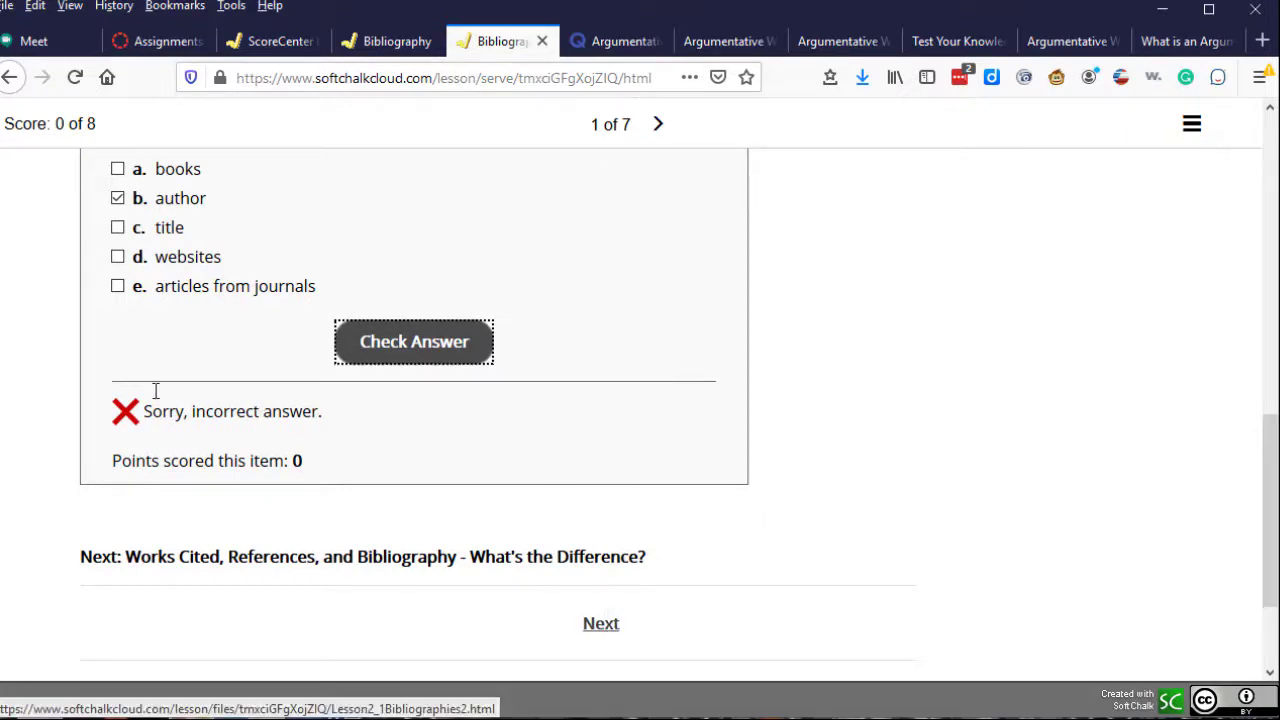
{"action": "scroll", "coordinate": [903, 480], "scroll_direction": "up", "scroll_amount": 2}
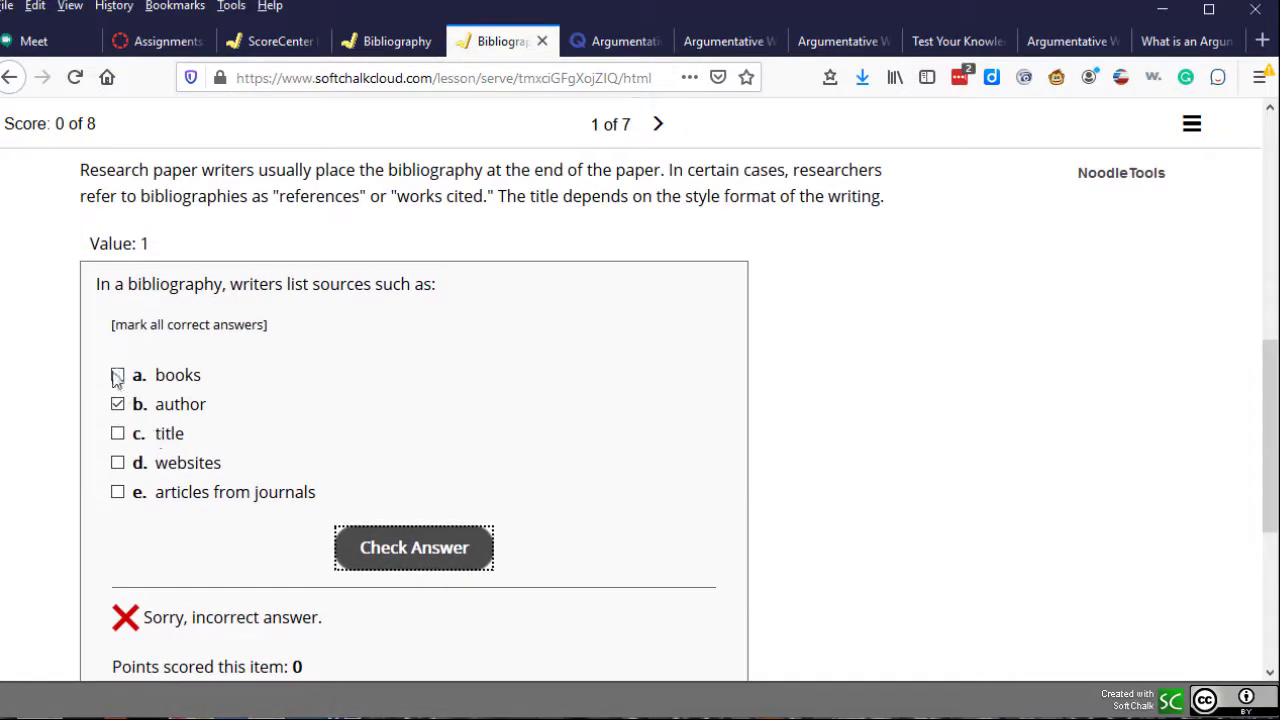
{"action": "left_click", "coordinate": [117, 377]}
- Go to page 2 of the Bibliographies lesson and briefly play and pause its embedded SoundCloud audio
{"action": "left_click", "coordinate": [657, 123]}
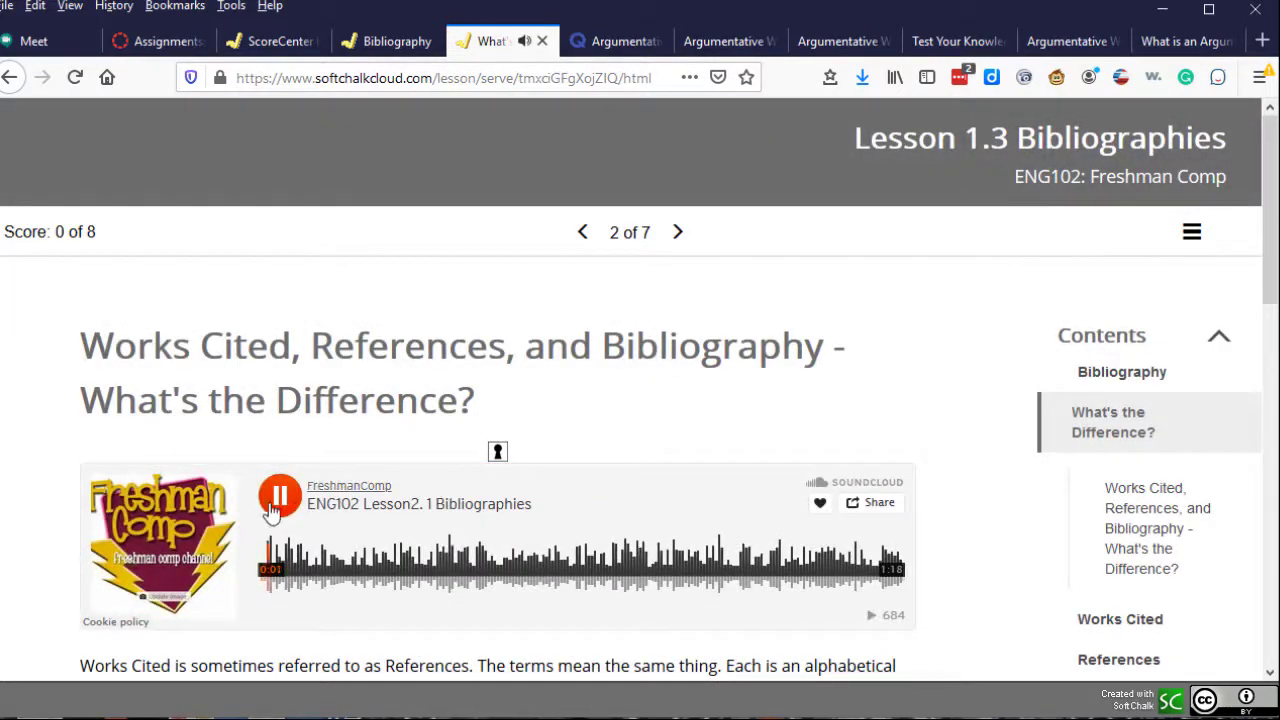
{"action": "left_click", "coordinate": [272, 512]}
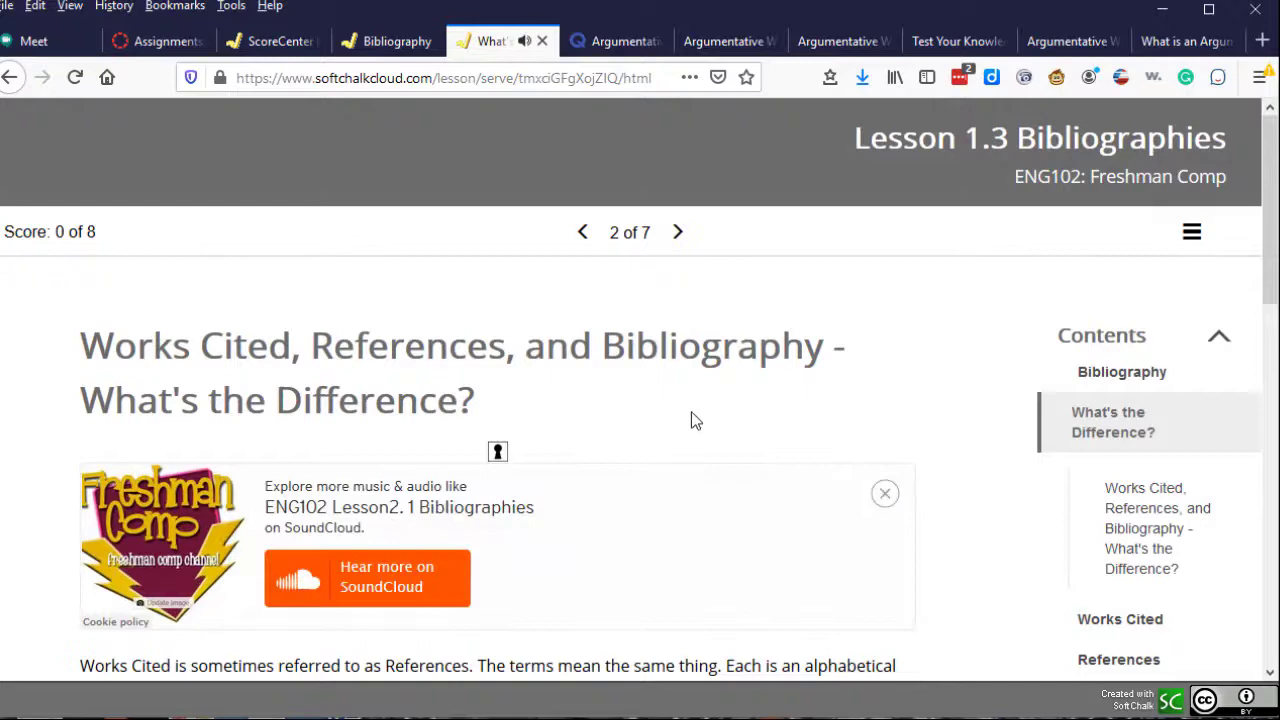
- Dismiss the SoundCloud promotion and read page 2 on Works Cited, References and Bibliography, including its matching question
{"action": "left_click", "coordinate": [885, 494]}
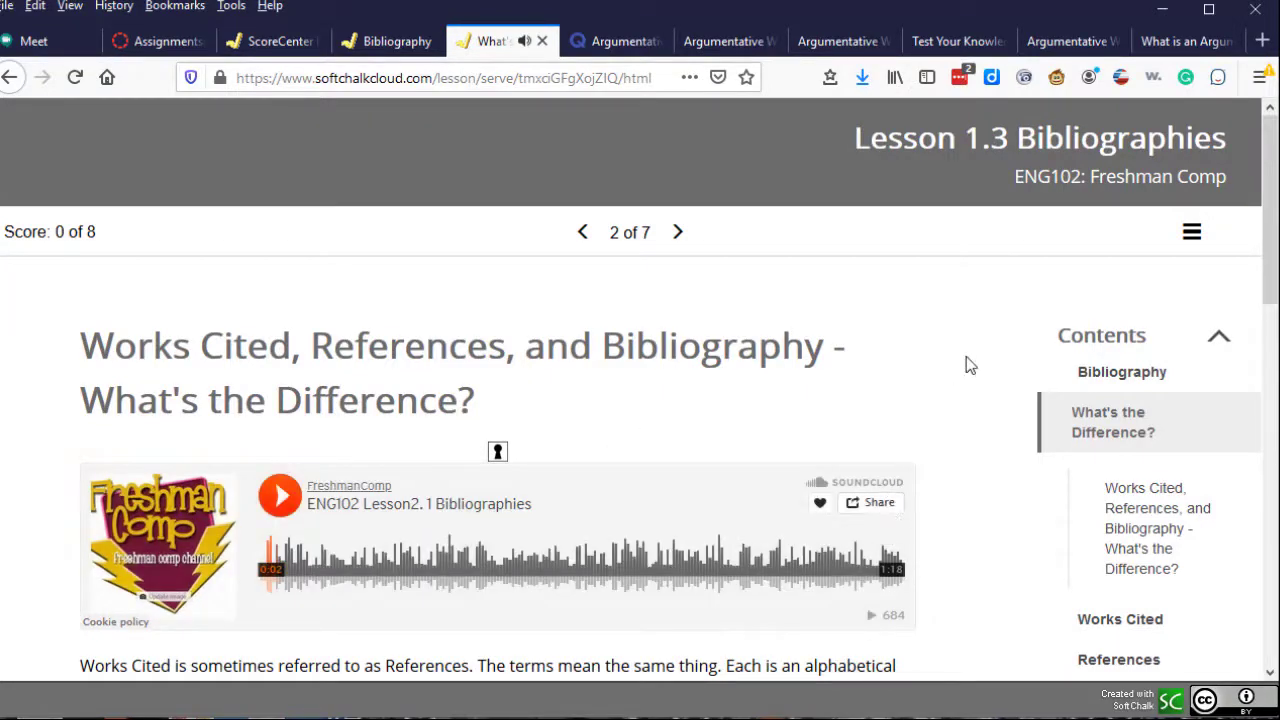
{"action": "scroll", "coordinate": [971, 363], "scroll_direction": "down", "scroll_amount": 2}
{"action": "scroll", "coordinate": [971, 358], "scroll_direction": "down", "scroll_amount": 4}
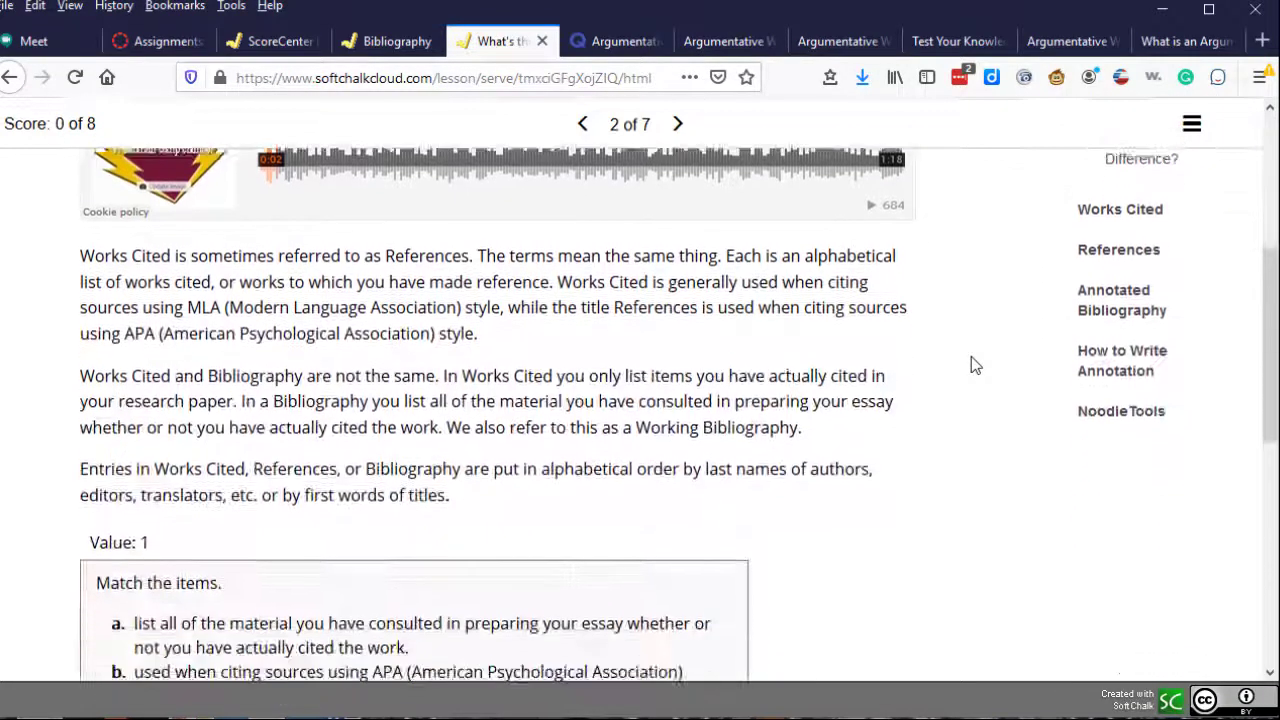
{"action": "scroll", "coordinate": [971, 358], "scroll_direction": "up", "scroll_amount": 2}
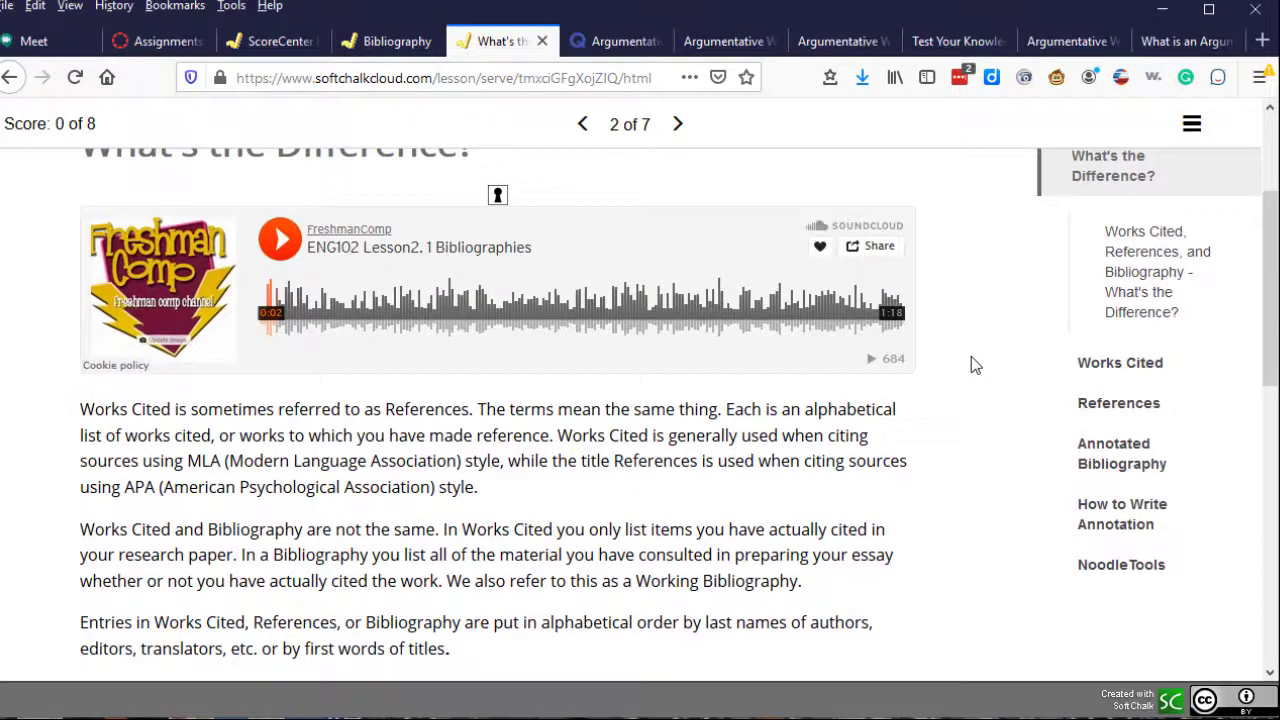
{"action": "scroll", "coordinate": [973, 364], "scroll_direction": "up", "scroll_amount": 2}
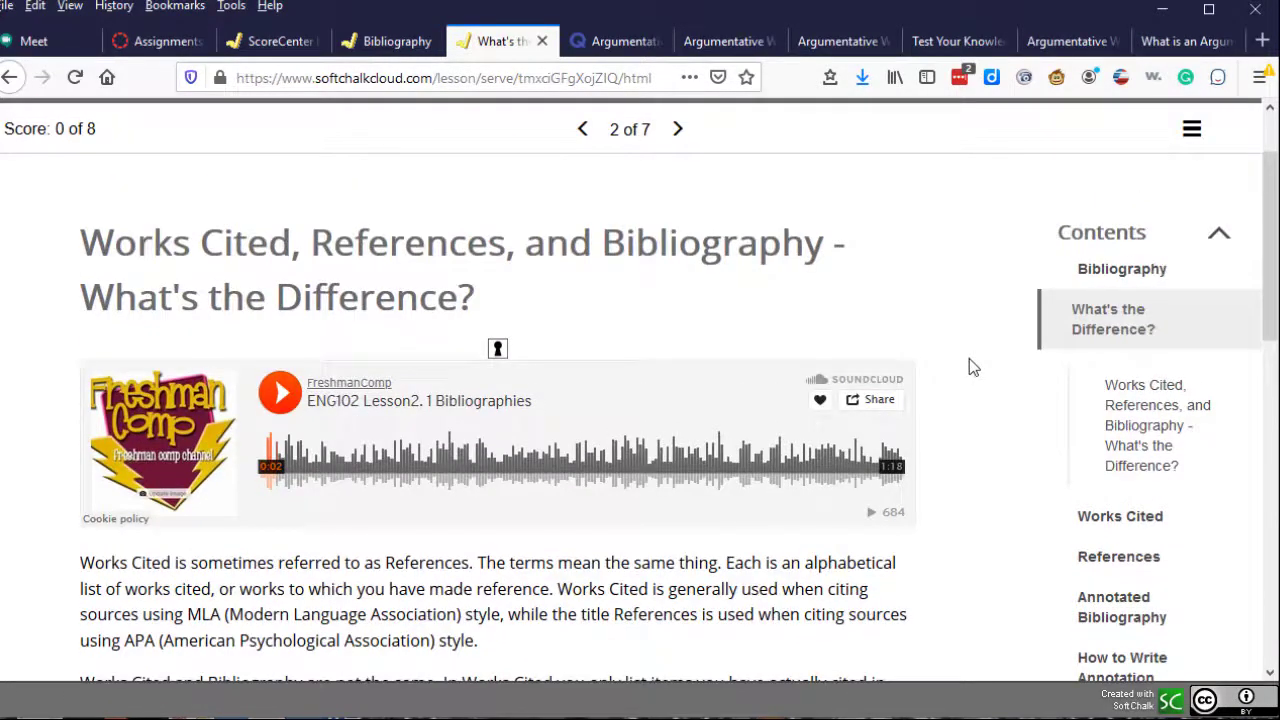
{"action": "scroll", "coordinate": [969, 360], "scroll_direction": "down", "scroll_amount": 3}
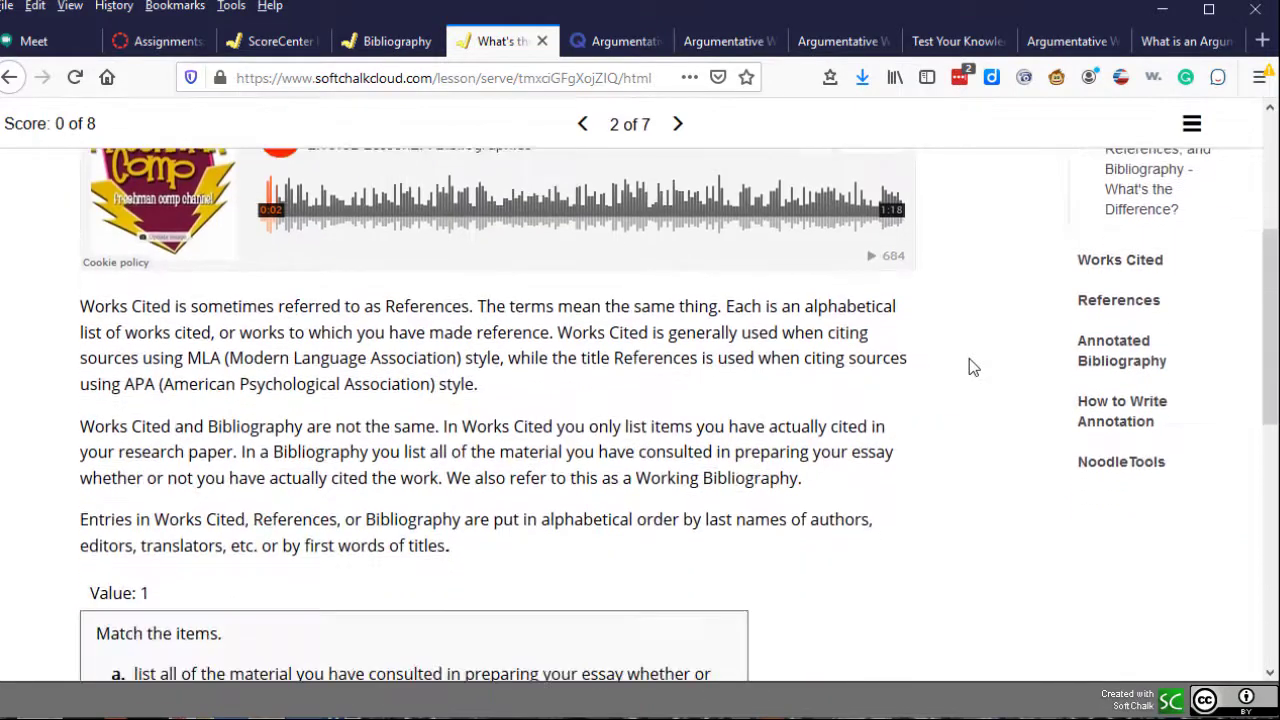
{"action": "scroll", "coordinate": [969, 358], "scroll_direction": "up", "scroll_amount": 1}
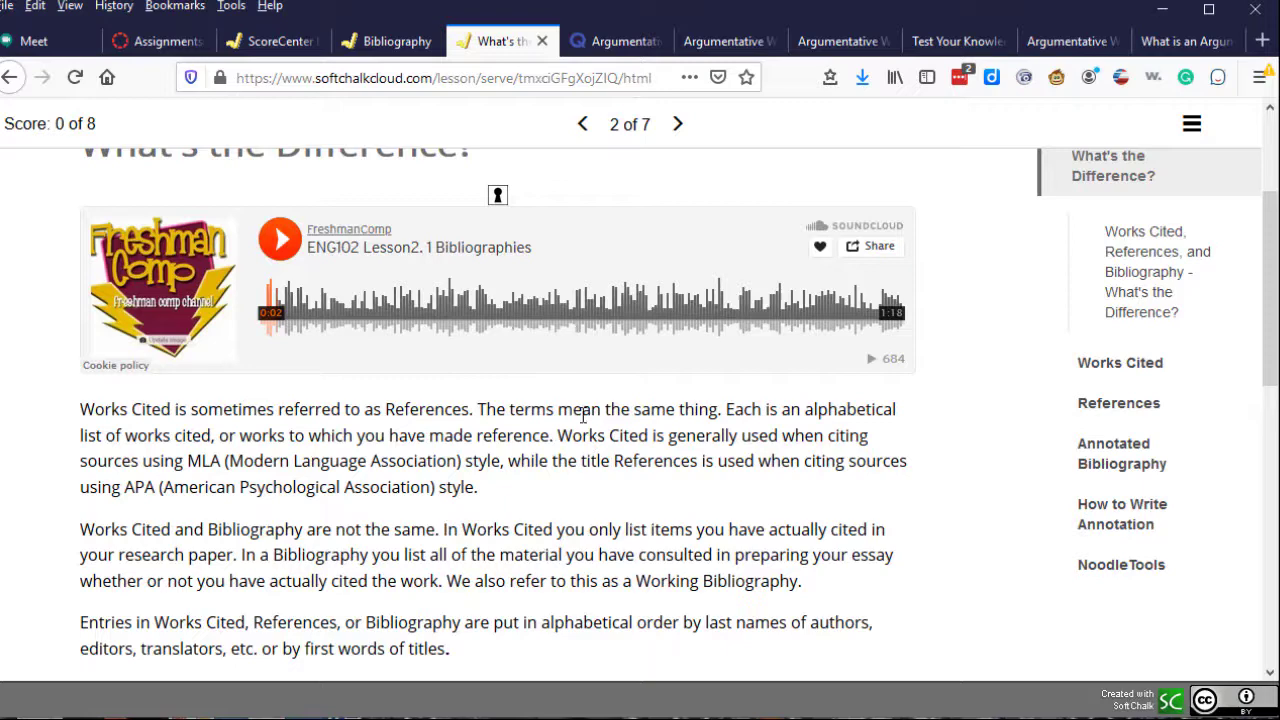
{"action": "scroll", "coordinate": [663, 452], "scroll_direction": "down", "scroll_amount": 1}
{"action": "scroll", "coordinate": [663, 452], "scroll_direction": "down", "scroll_amount": 1}
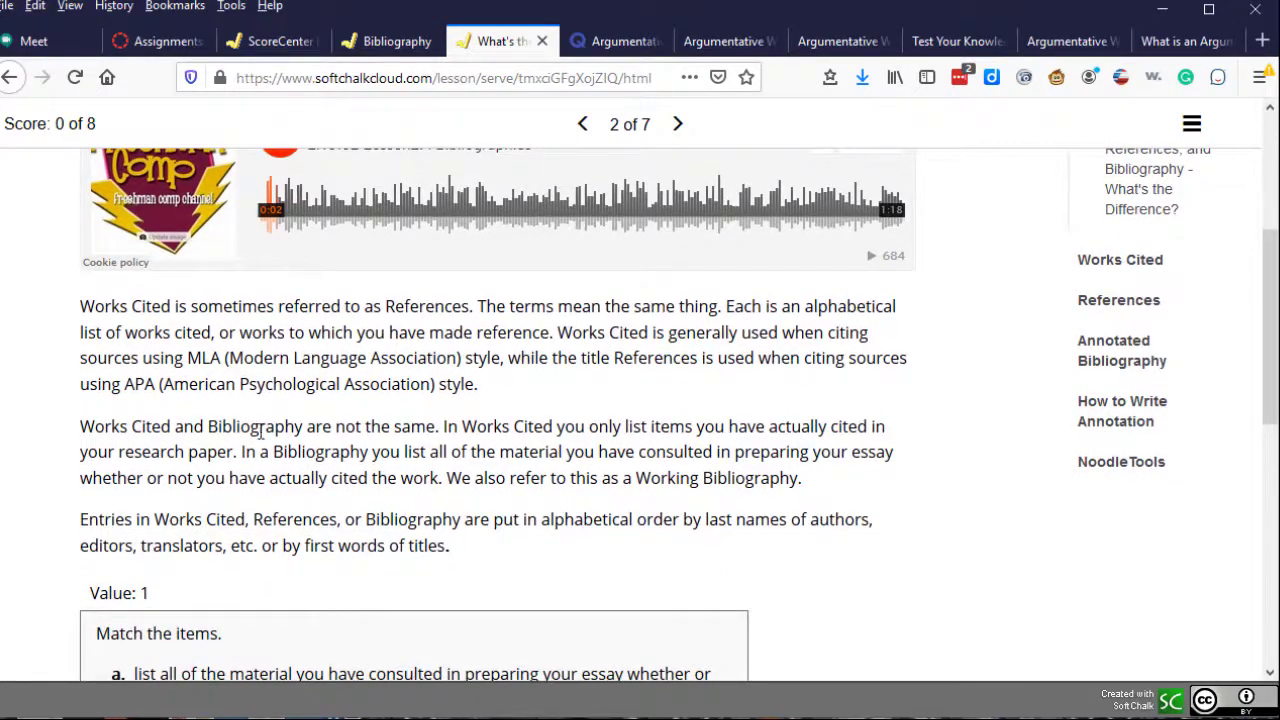
{"action": "scroll", "coordinate": [898, 400], "scroll_direction": "down", "scroll_amount": 3}
{"action": "scroll", "coordinate": [930, 337], "scroll_direction": "down", "scroll_amount": 3}
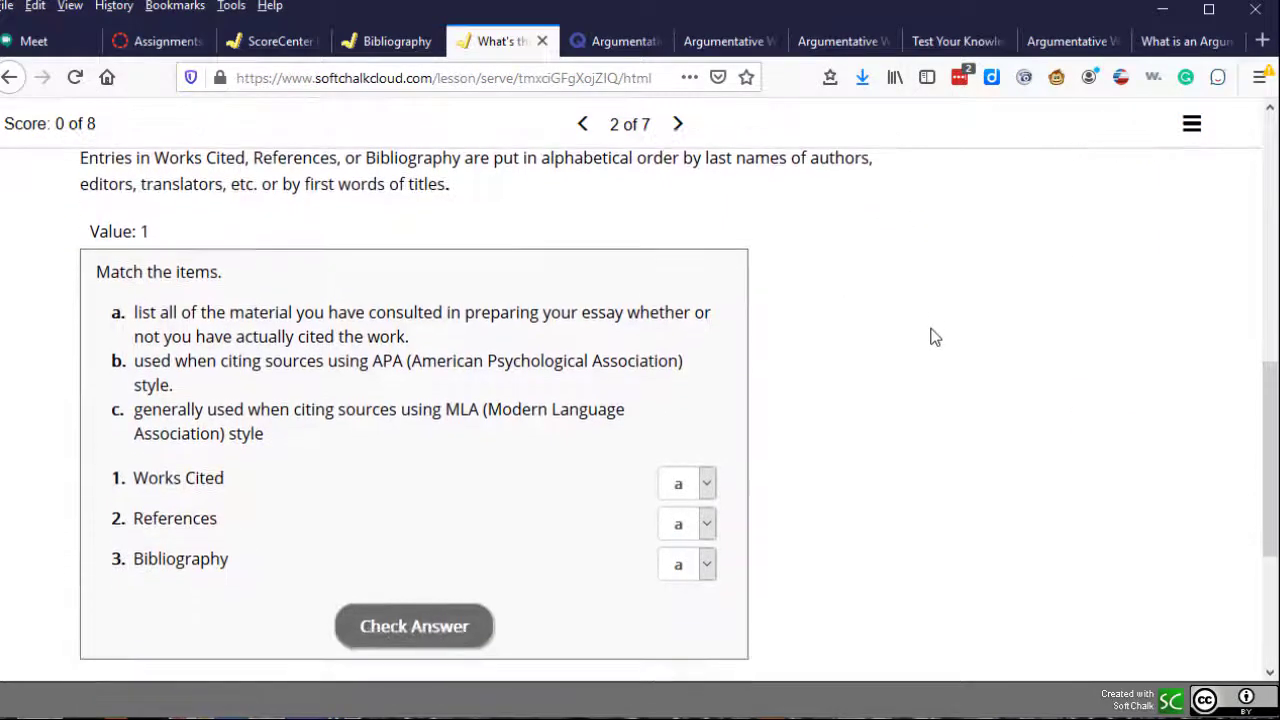
{"action": "scroll", "coordinate": [677, 489], "scroll_direction": "up", "scroll_amount": 1}
- Go to page 3 on MLA Works Cited and look over its audio, basic rules and true/false question
{"action": "left_click", "coordinate": [598, 570]}
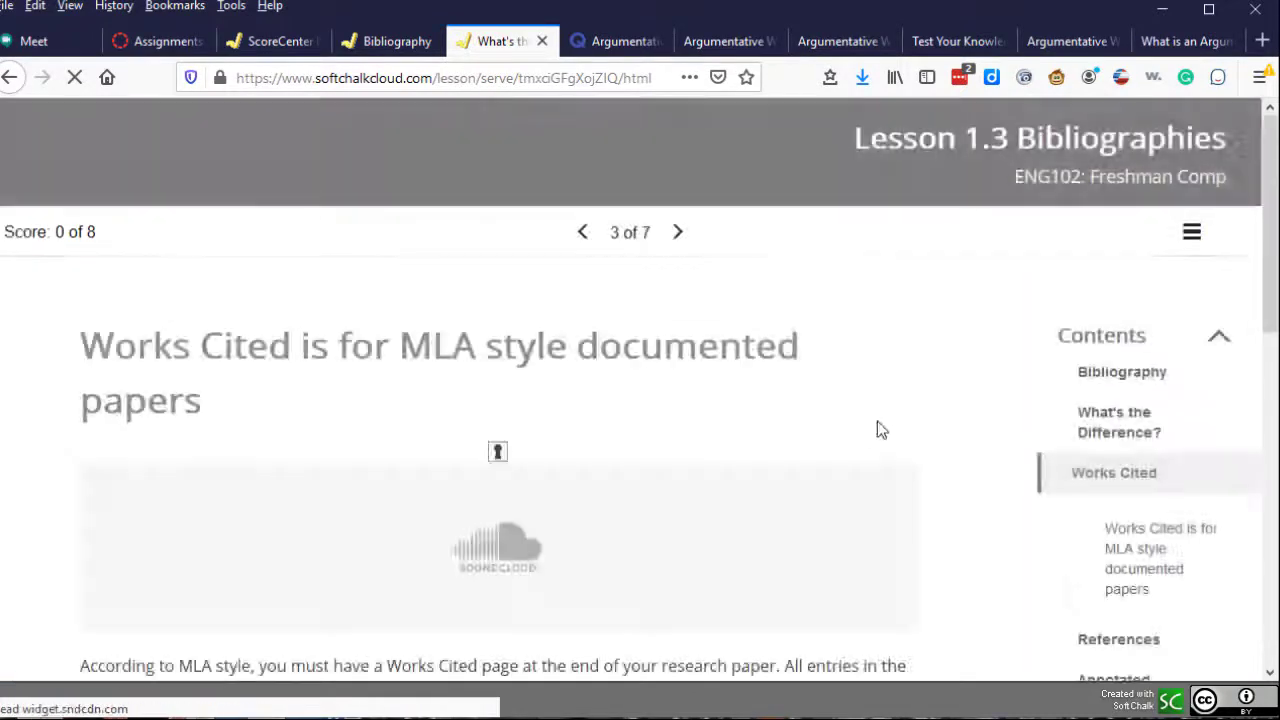
{"action": "scroll", "coordinate": [763, 394], "scroll_direction": "down", "scroll_amount": 2}
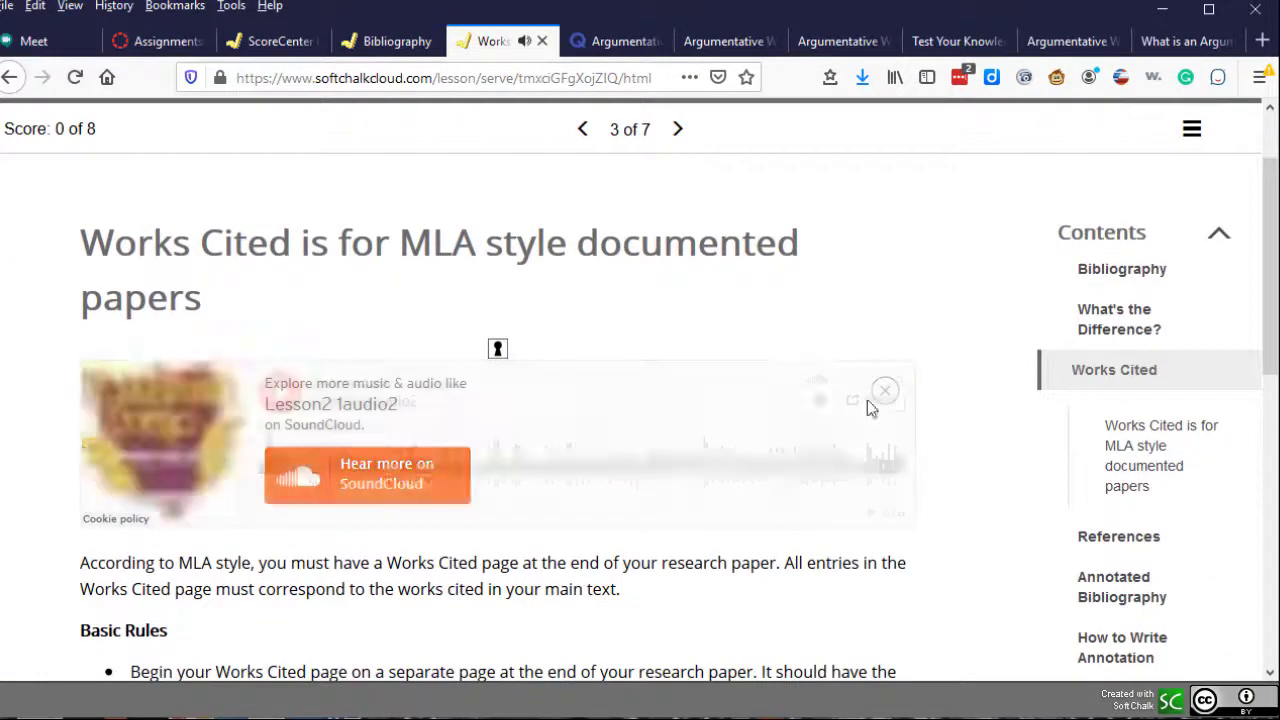
{"action": "scroll", "coordinate": [974, 391], "scroll_direction": "down", "scroll_amount": 10}
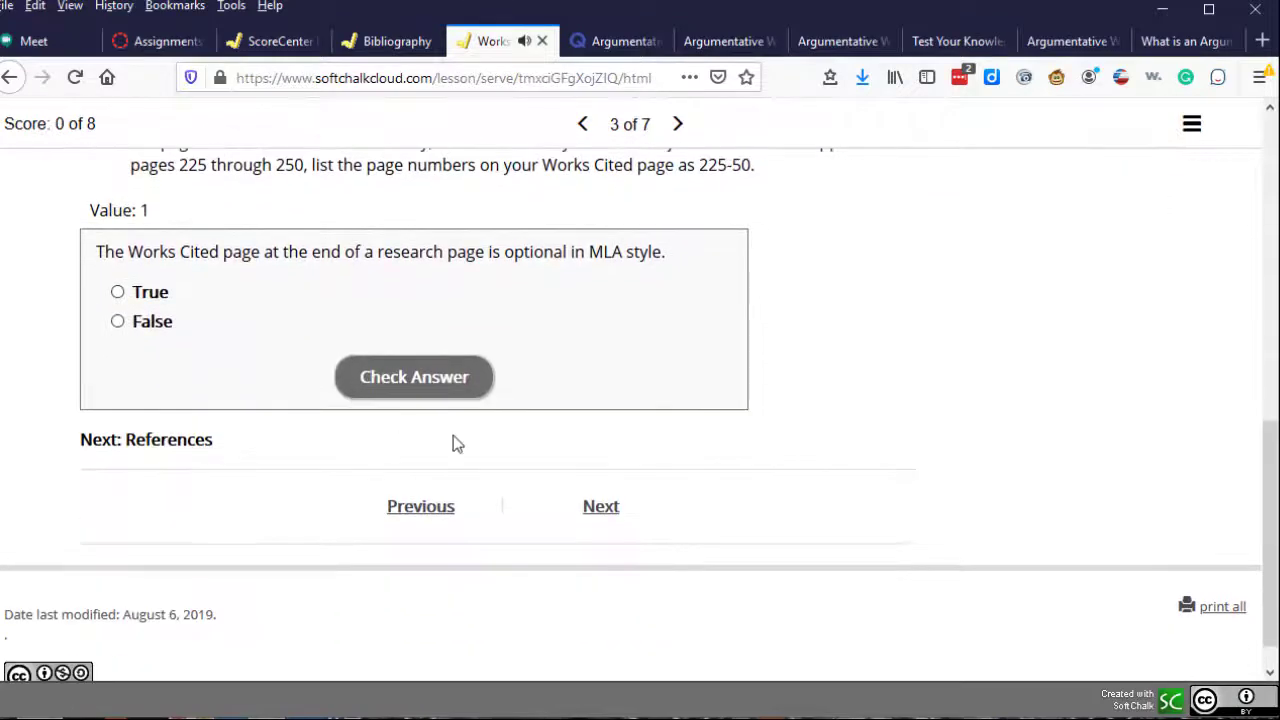
{"action": "scroll", "coordinate": [823, 434], "scroll_direction": "up", "scroll_amount": 12}
{"action": "scroll", "coordinate": [871, 349], "scroll_direction": "down", "scroll_amount": 4}
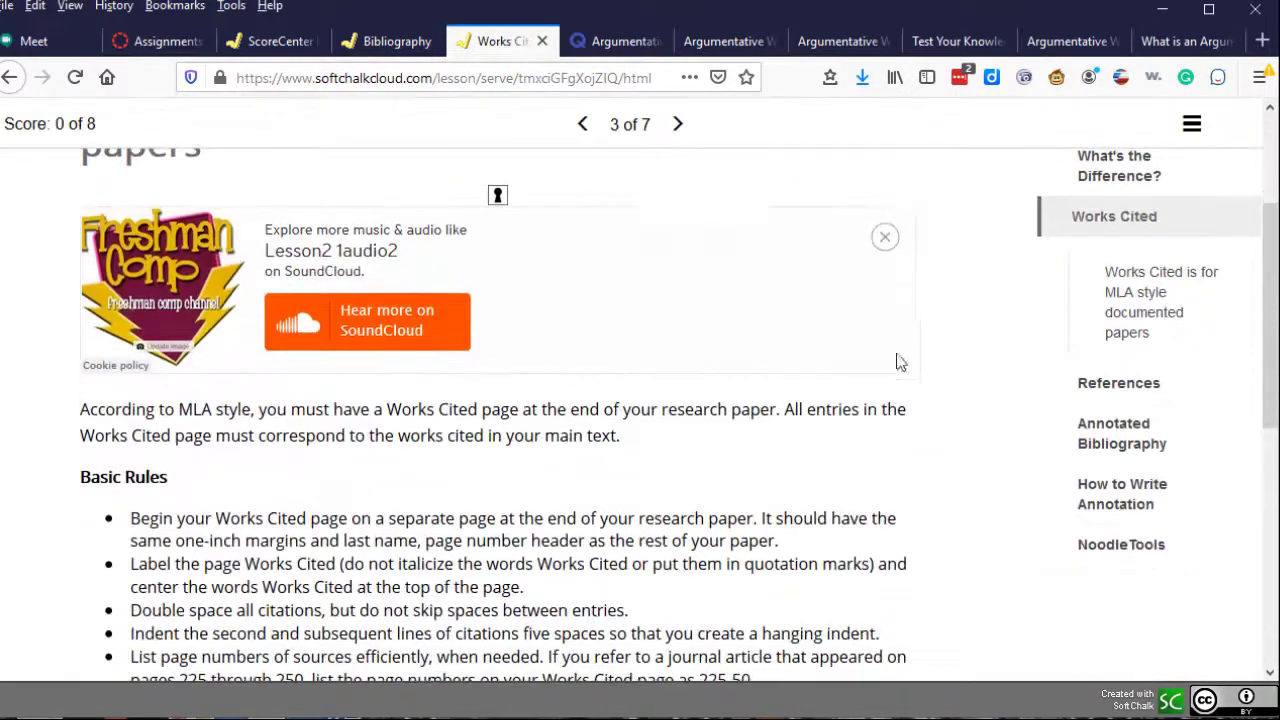
- Open the How to Write Annotation page and review the Summarize, Evaluate and Reflect guidelines and the example annotation
{"action": "left_click", "coordinate": [1120, 500]}
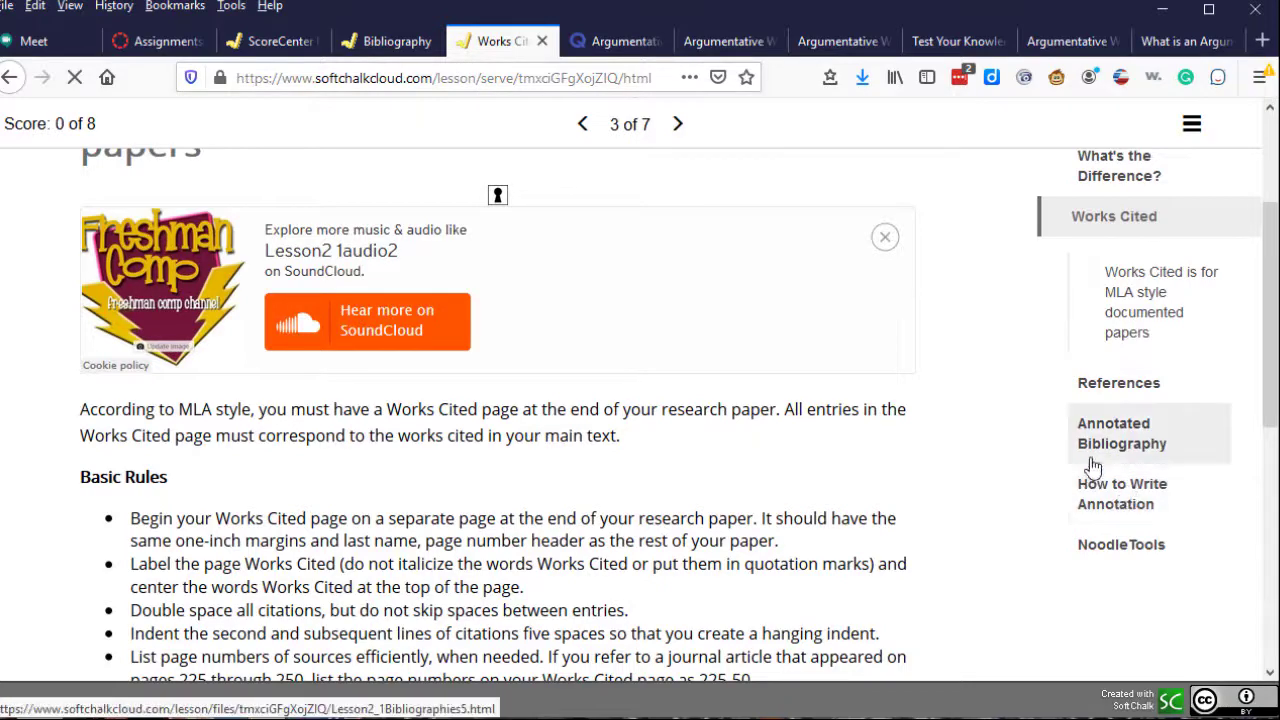
{"action": "scroll", "coordinate": [991, 382], "scroll_direction": "down", "scroll_amount": 3}
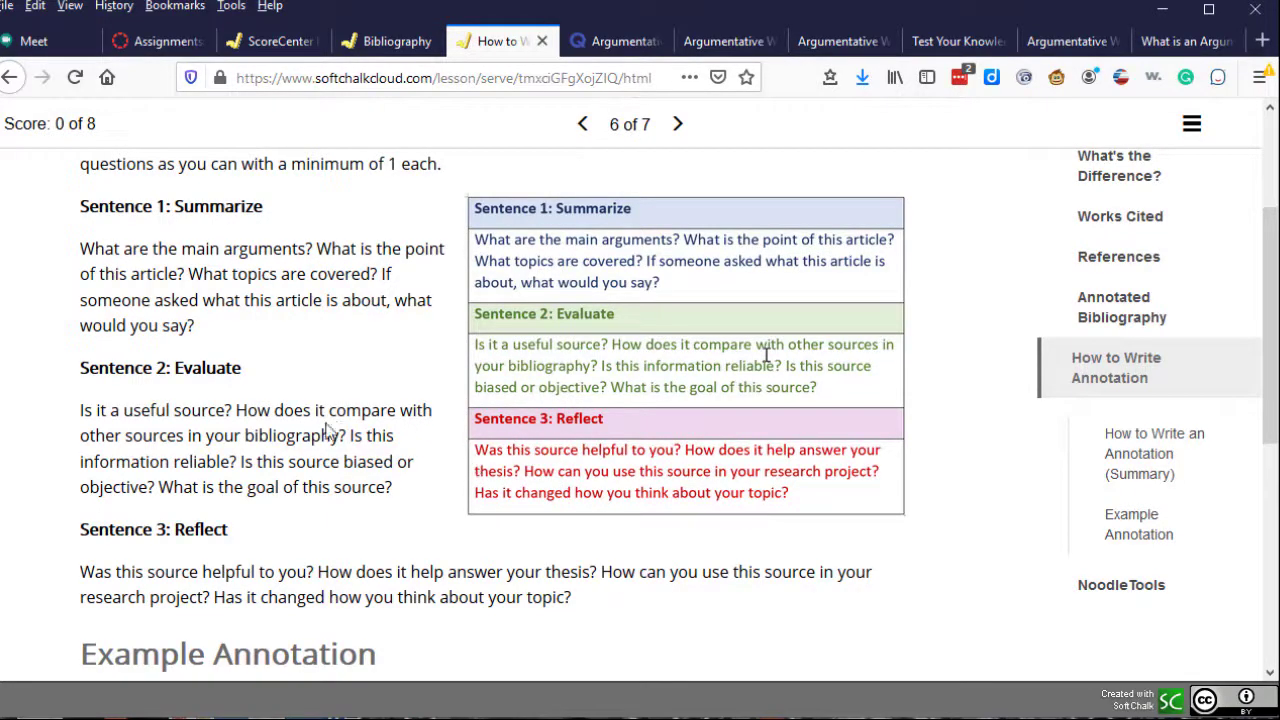
{"action": "scroll", "coordinate": [330, 432], "scroll_direction": "down", "scroll_amount": 3}
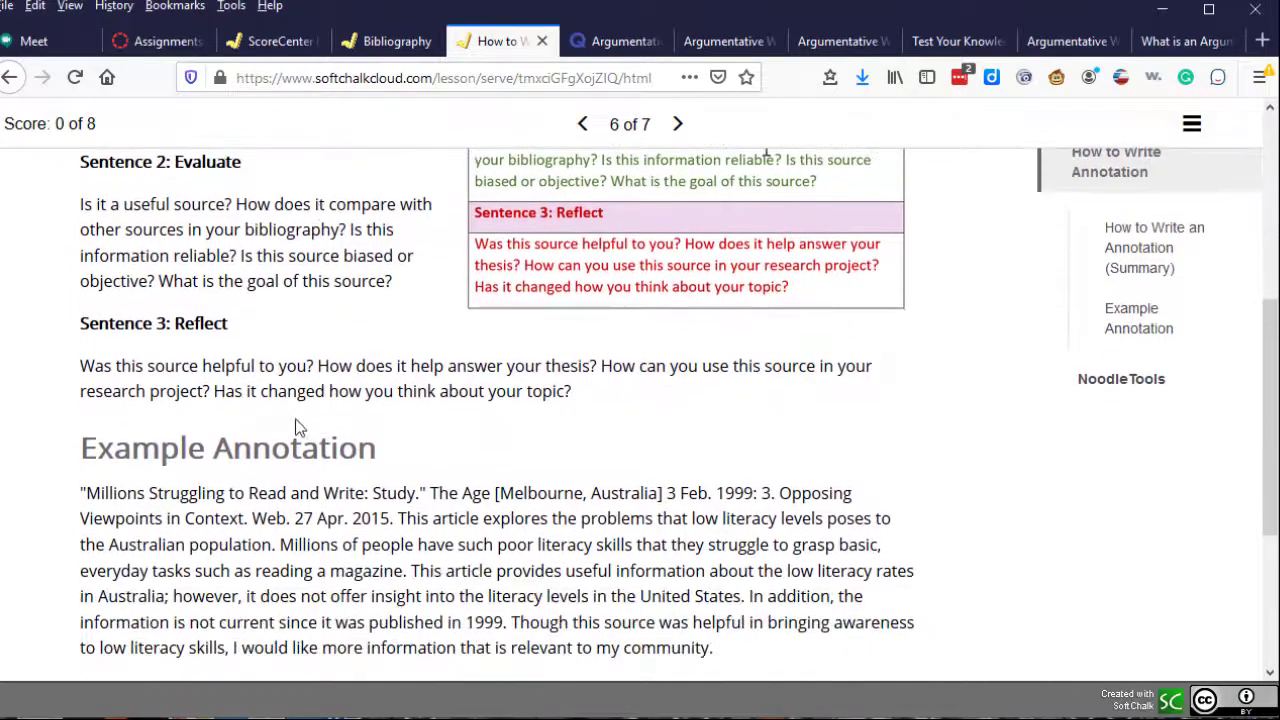
{"action": "scroll", "coordinate": [1050, 483], "scroll_direction": "up", "scroll_amount": 3}
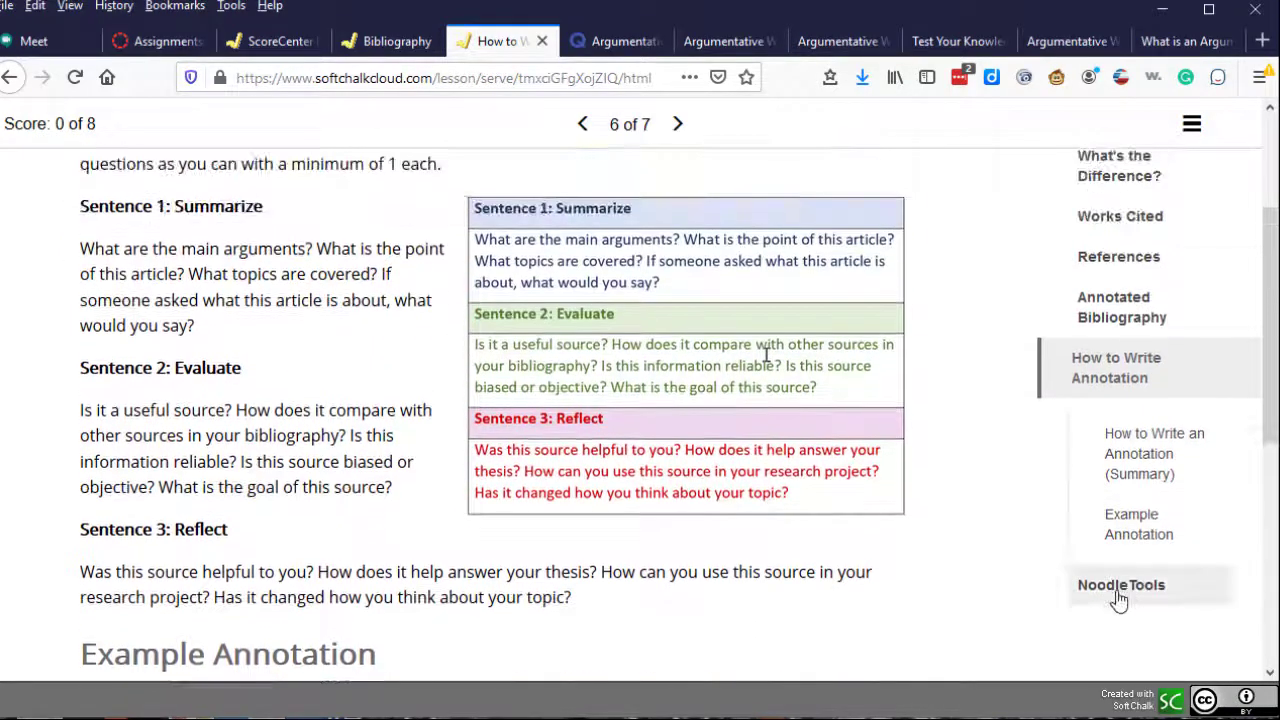
- Open the lesson's NoodleTools page and look over its annotated bibliography video and the questions about the video
{"action": "left_click", "coordinate": [1119, 590]}
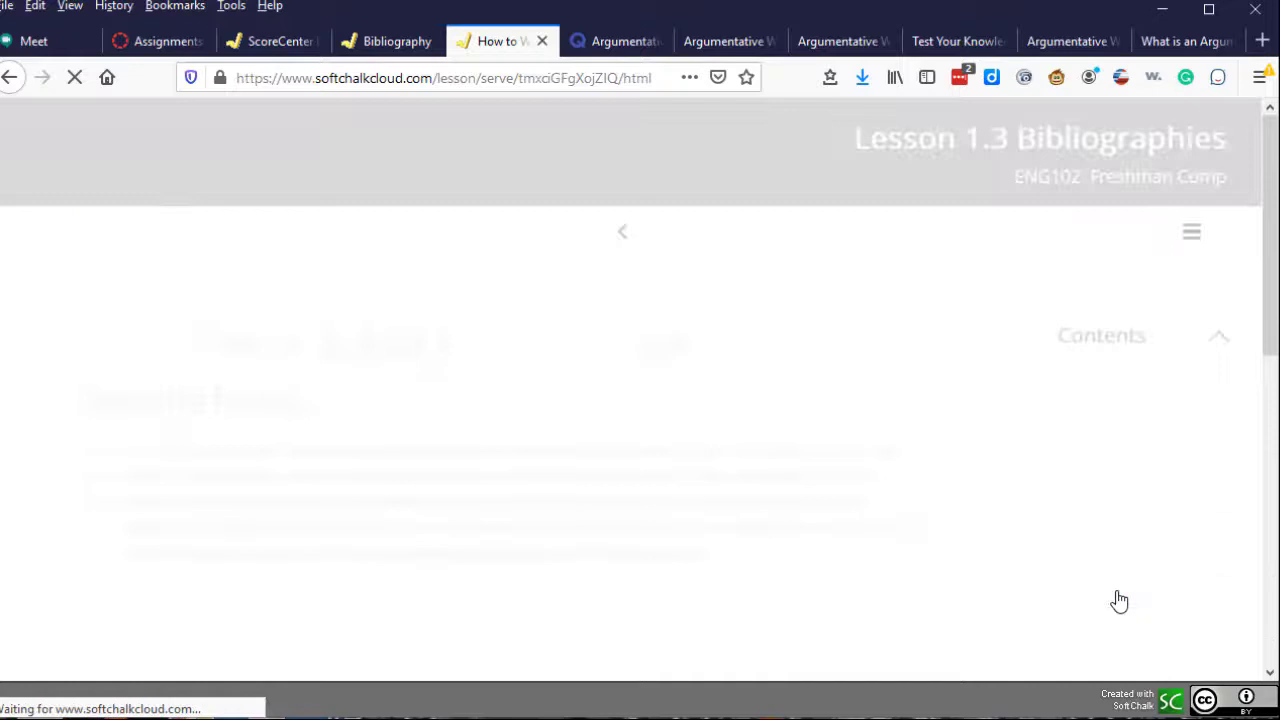
{"action": "scroll", "coordinate": [836, 465], "scroll_direction": "down", "scroll_amount": 3}
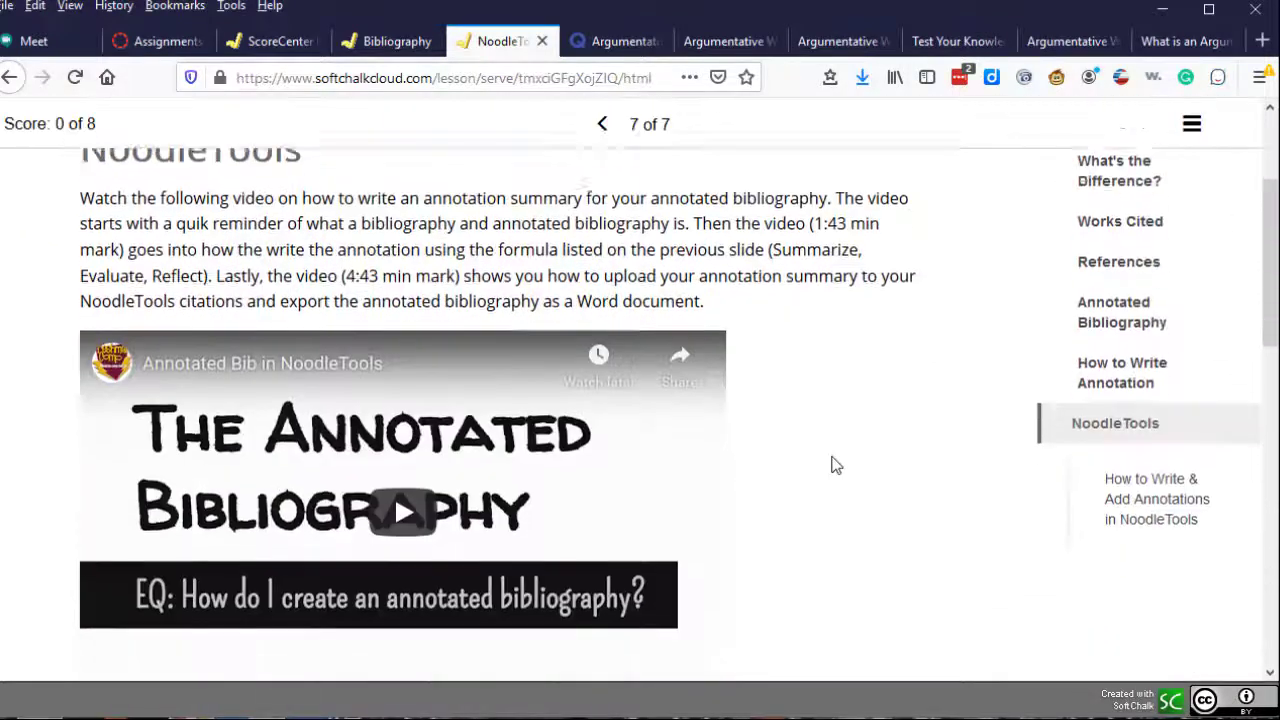
{"action": "scroll", "coordinate": [836, 465], "scroll_direction": "down", "scroll_amount": 1}
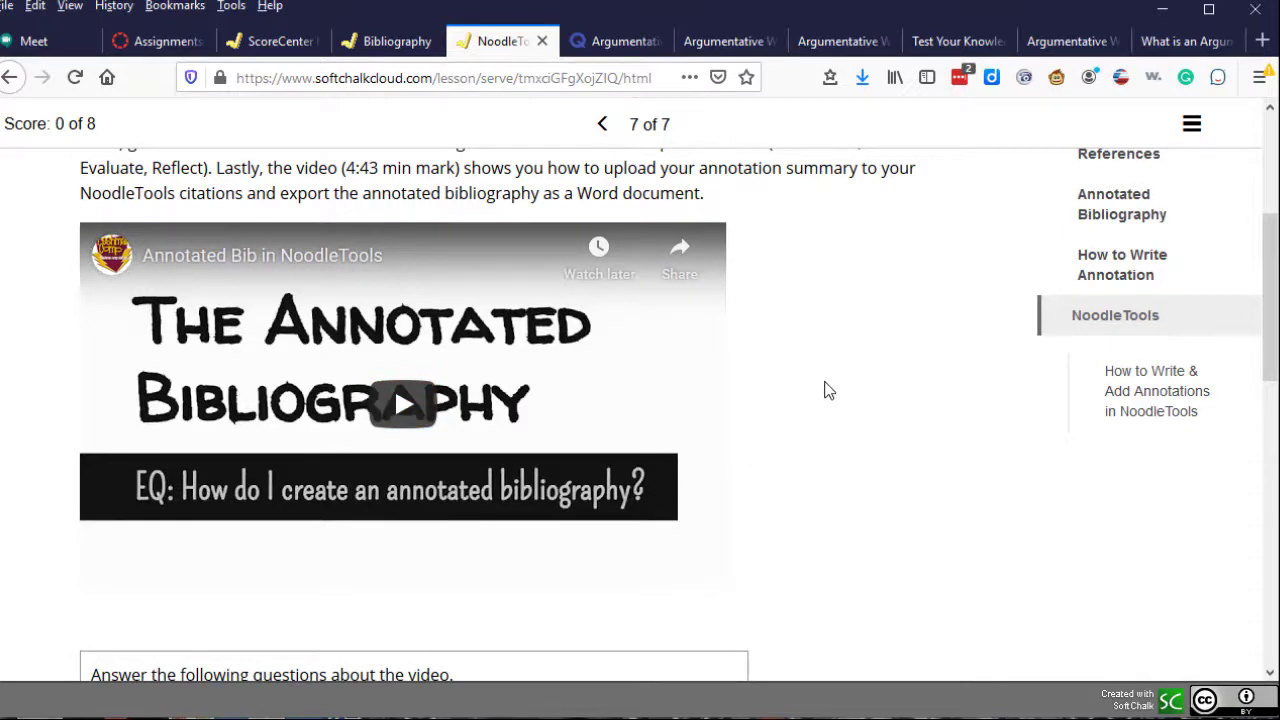
{"action": "scroll", "coordinate": [854, 391], "scroll_direction": "down", "scroll_amount": 3}
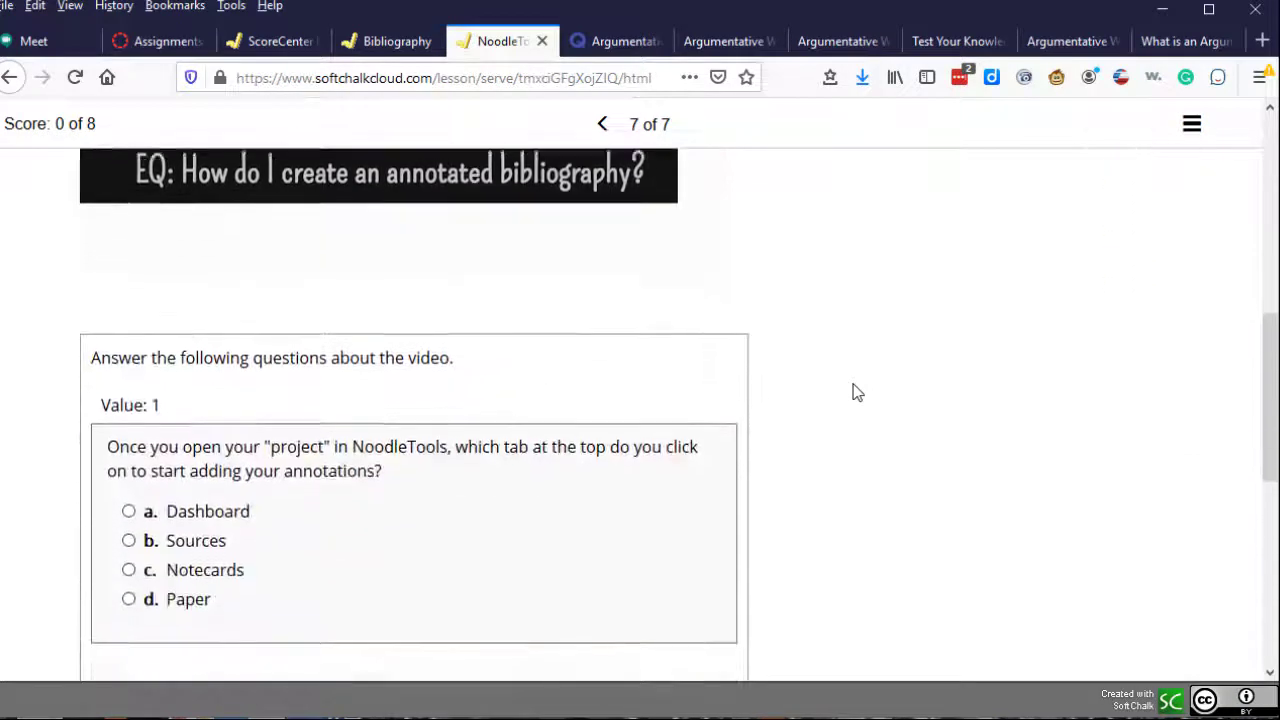
{"action": "scroll", "coordinate": [856, 392], "scroll_direction": "down", "scroll_amount": 2}
{"action": "scroll", "coordinate": [560, 353], "scroll_direction": "down", "scroll_amount": 2}
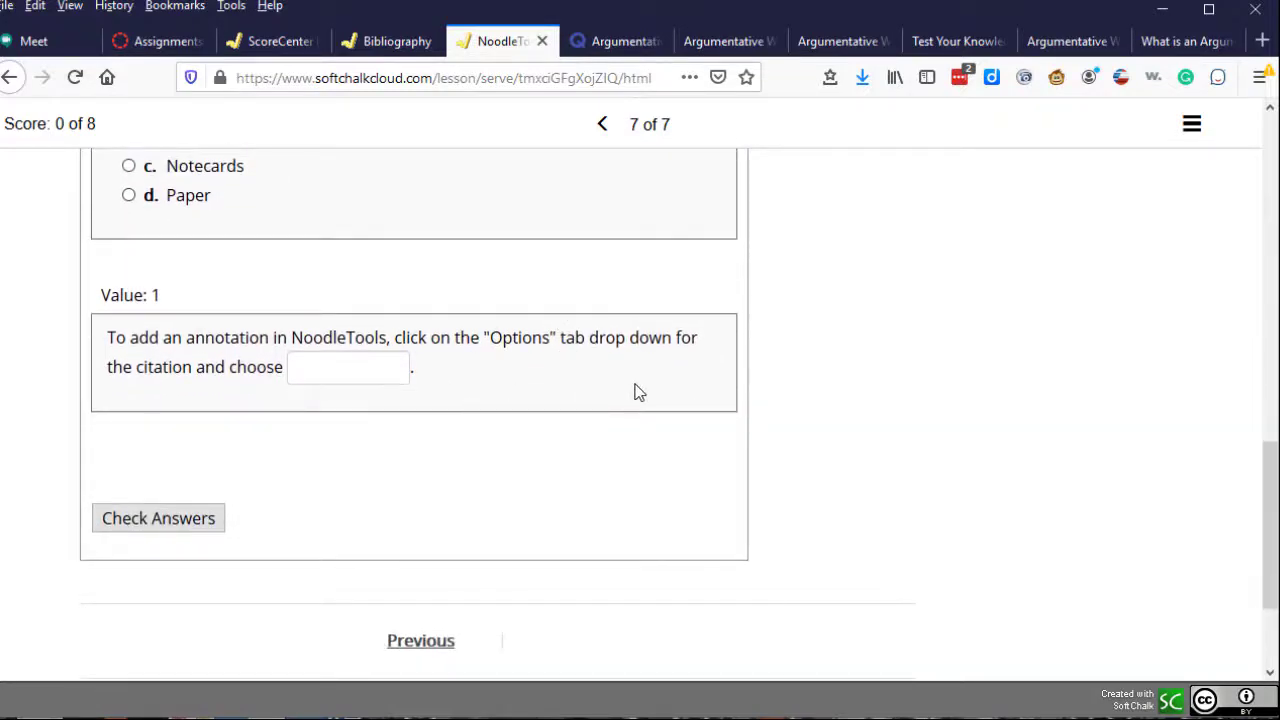
{"action": "scroll", "coordinate": [851, 406], "scroll_direction": "up", "scroll_amount": 10}
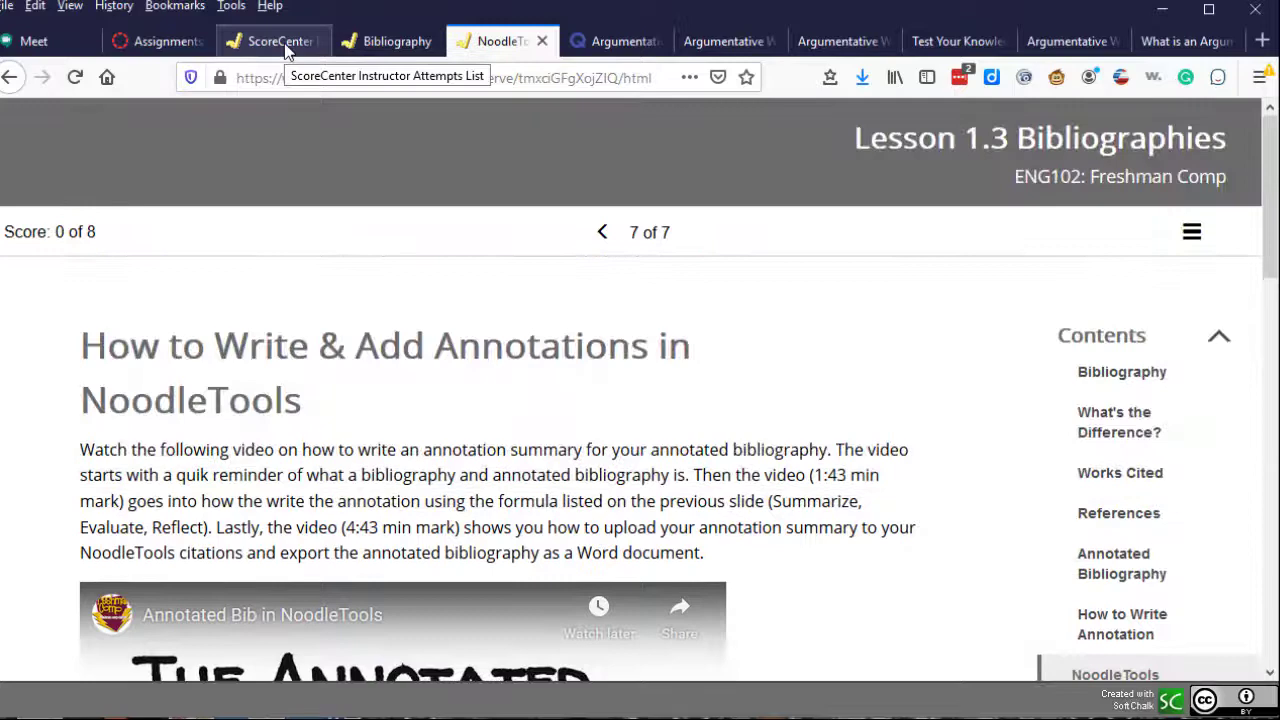
- Review the ScoreCenter score details for Lesson 1.3 Bibliographies, and return to the lesson's first page
{"action": "left_click", "coordinate": [284, 45]}
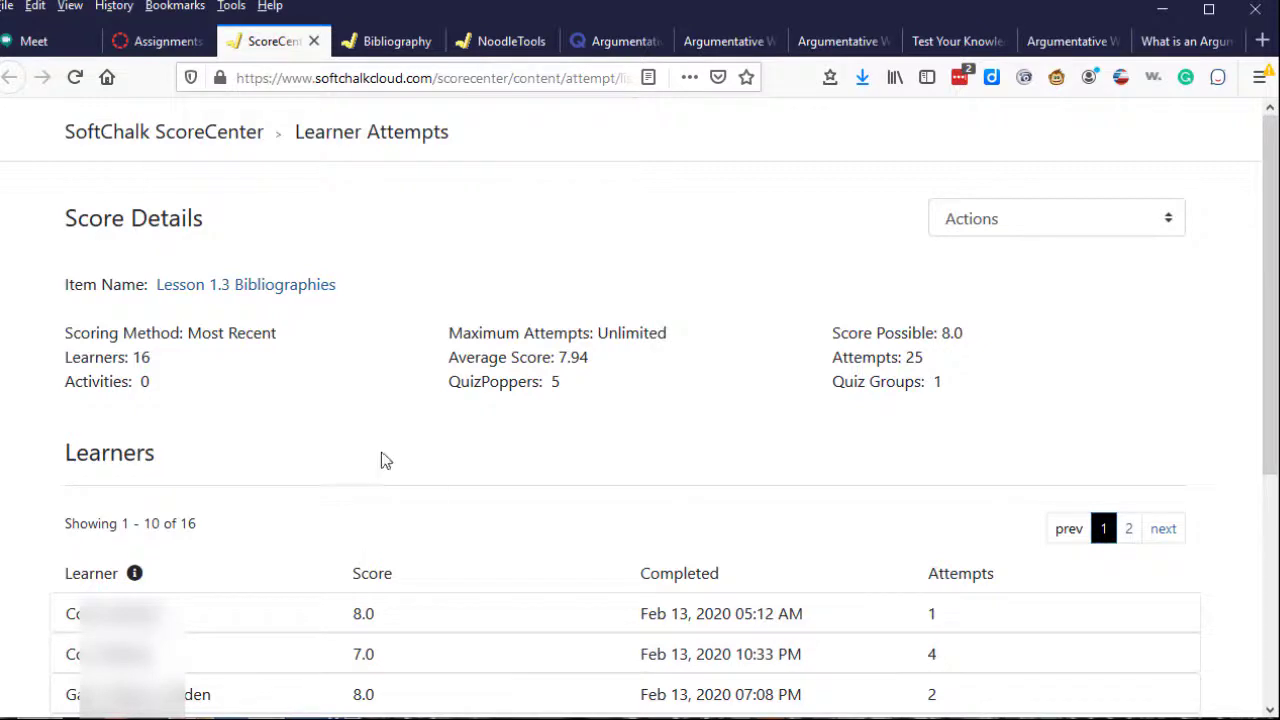
{"action": "key", "text": "ctrl+Tab"}
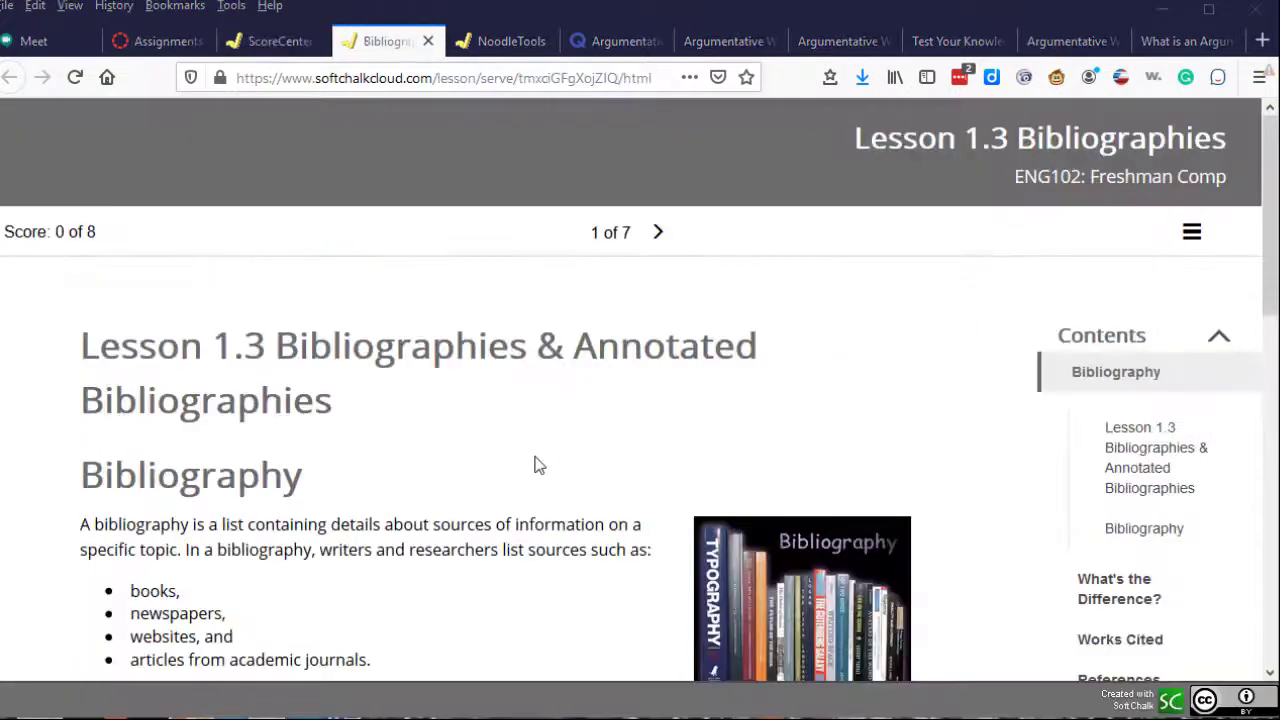